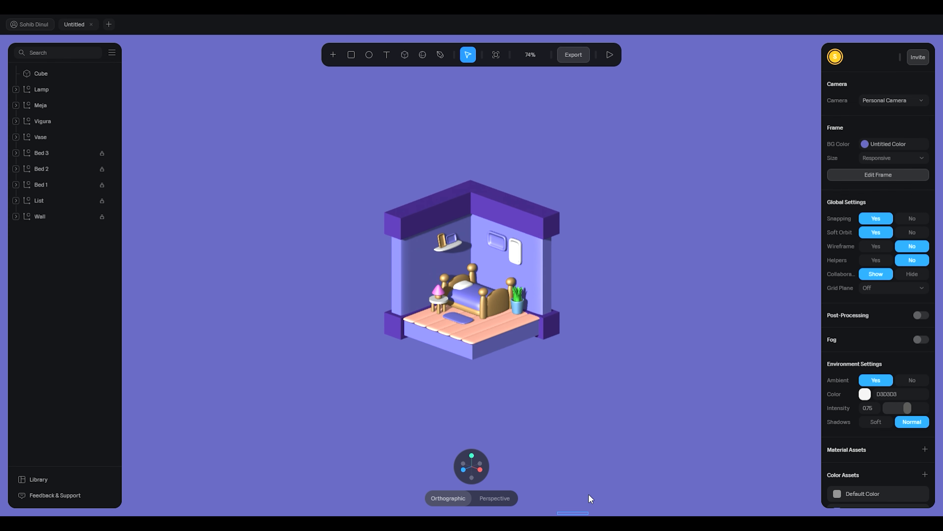
mouse_move(679, 471)
left_mouse_down()
mouse_move(647, 470)
mouse_move(719, 472)
mouse_move(697, 455)
mouse_move(693, 436)
mouse_move(686, 456)
mouse_move(670, 458)
mouse_move(685, 473)
mouse_move(656, 471)
mouse_move(704, 473)
mouse_move(670, 483)
mouse_move(648, 468)
mouse_move(655, 458)
mouse_move(706, 458)
mouse_move(718, 473)
mouse_move(712, 493)
mouse_move(684, 480)
mouse_move(674, 460)
left_mouse_up()
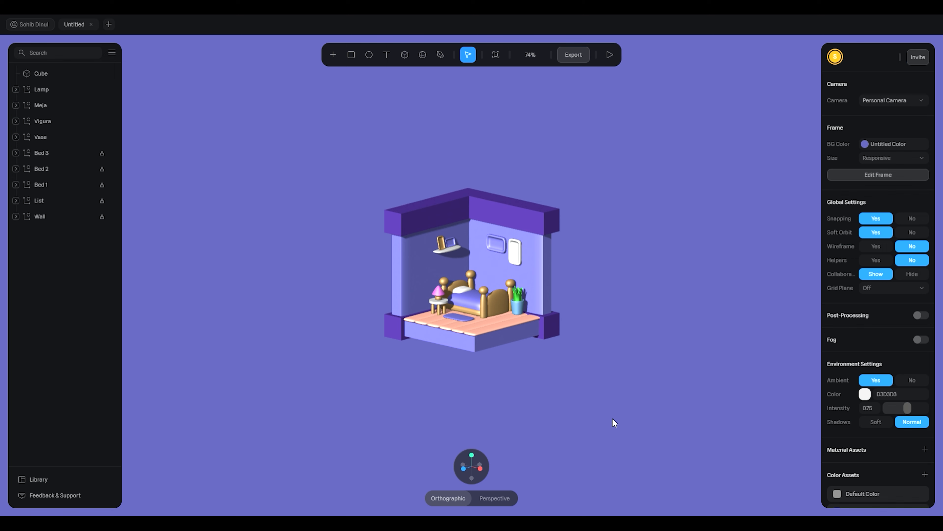
scroll(595, 334, "up", 10)
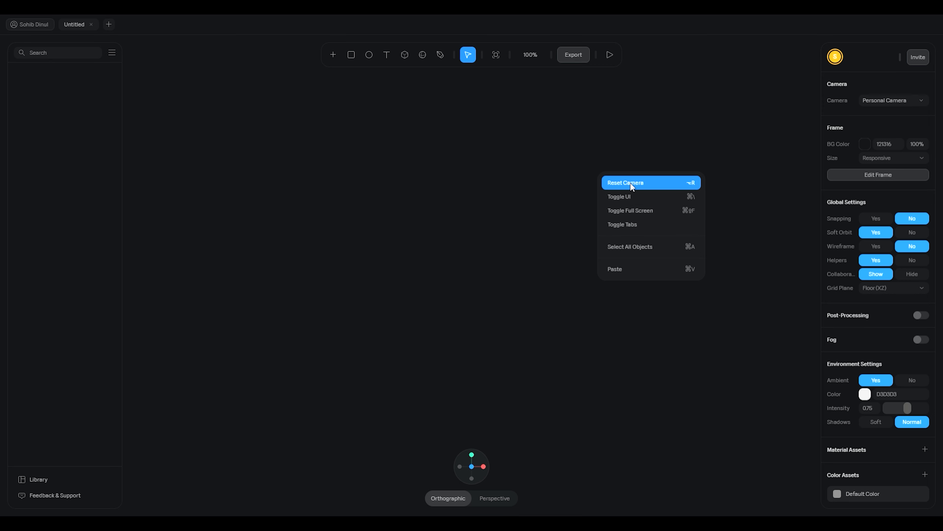
Set the empty scene's frame background to the grey-blue colour 7C87A7.
left_click(630, 182)
right_click(653, 179)
right_click(645, 185)
left_click(665, 202)
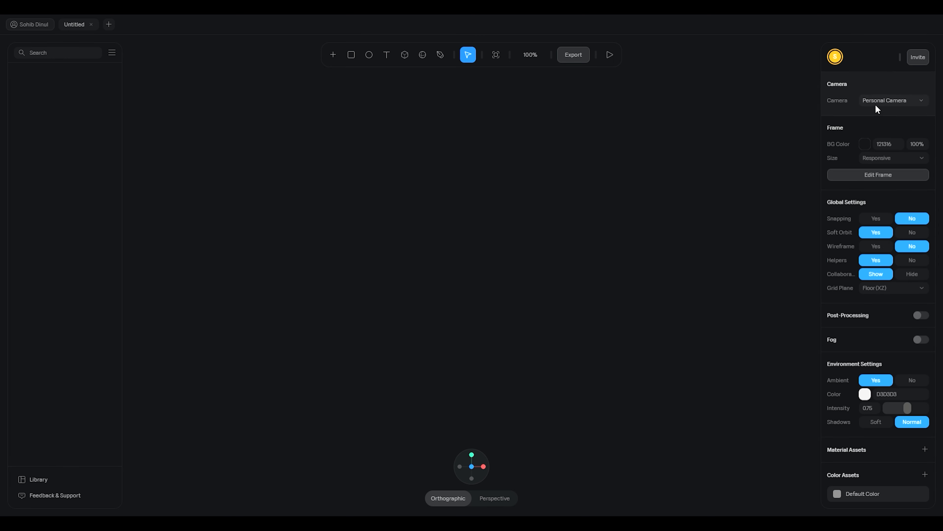
left_click(864, 144)
left_click_drag(838, 227, 854, 193)
left_click(728, 182)
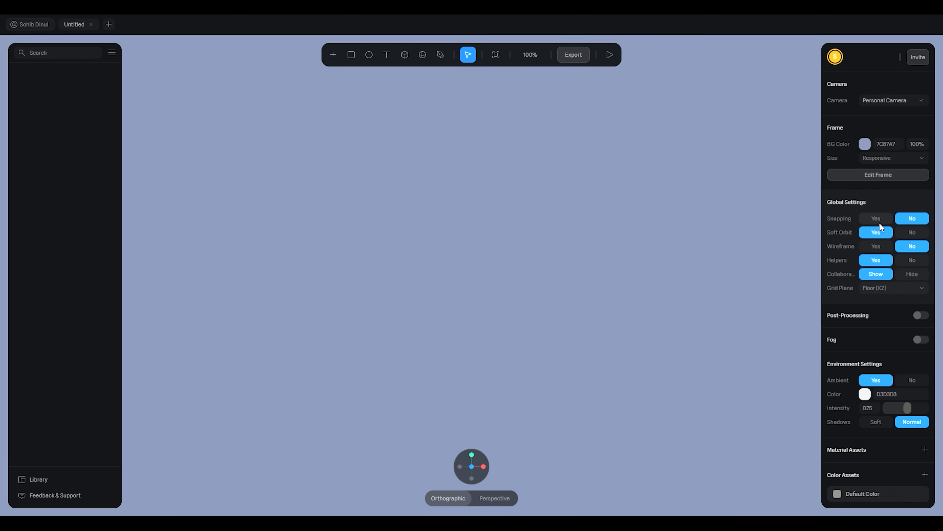
Turn snapping on, disable the helpers and set the grid plane to Off.
left_click(907, 259)
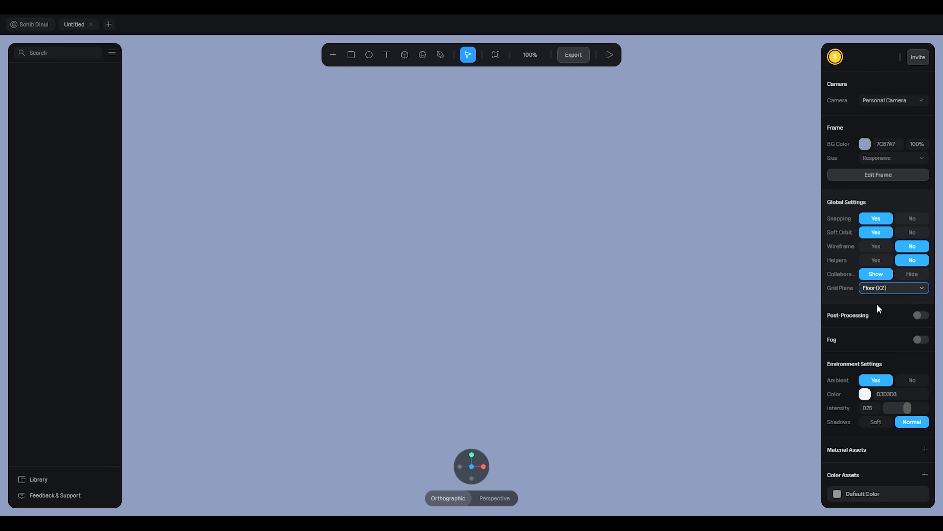
right_click(669, 238)
left_click(634, 219)
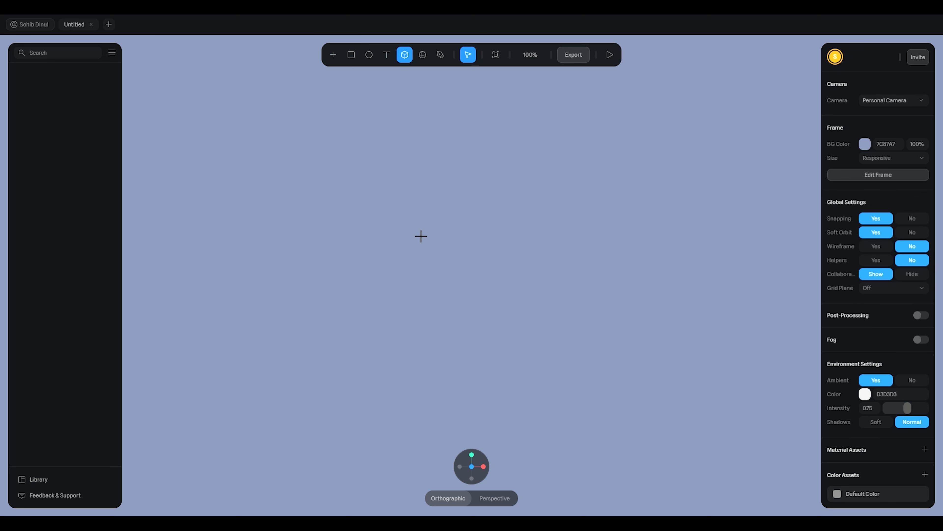
Draw a cube measuring 272 x 272 x 272 in the middle of the scene.
left_click_drag(413, 202, 522, 344)
left_click(524, 345)
left_click_drag(517, 267, 509, 271)
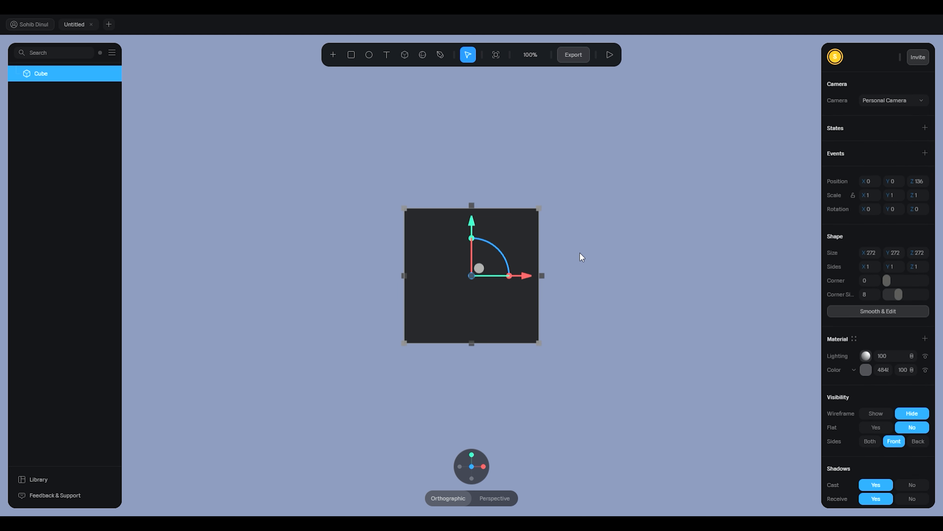
left_click(591, 246)
Flatten the cube into a thin upright panel by scaling its Z axis to 0.14.
middle_click_drag(590, 203, 525, 226)
left_click(389, 294)
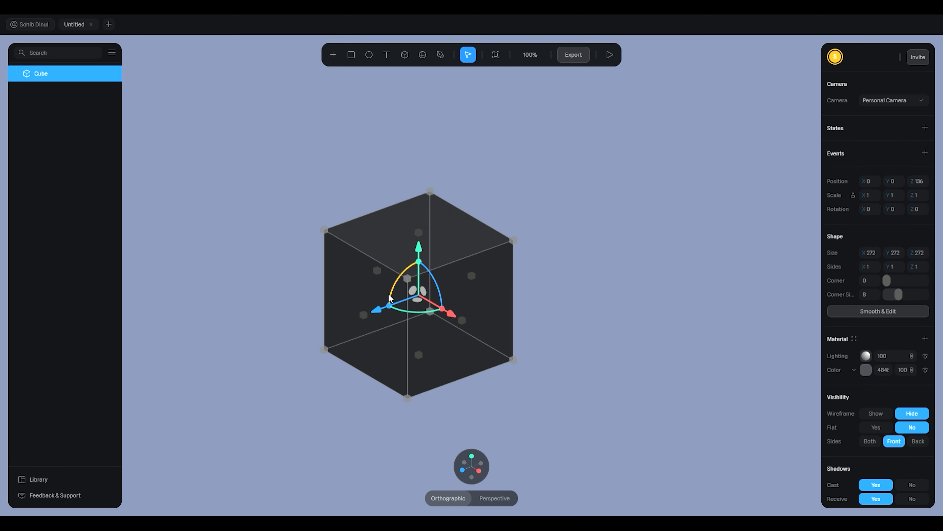
left_click_drag(388, 305, 414, 295)
left_click(517, 257)
middle_click_drag(523, 256, 559, 260)
left_click(557, 262)
Enlarge the panel proportionally about its centre to a scale of 1.16 in X and Y and 0.16 in Z.
right_click(624, 184)
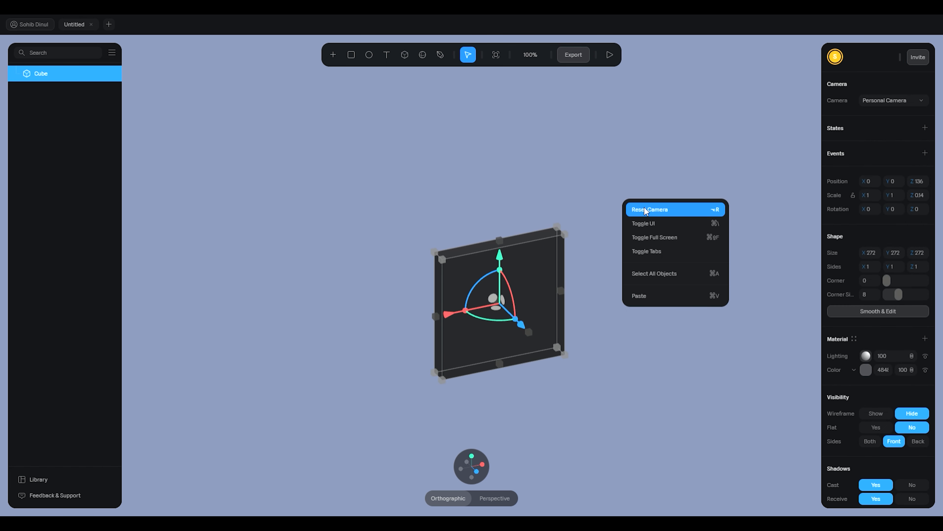
left_click(635, 208)
left_click(533, 215)
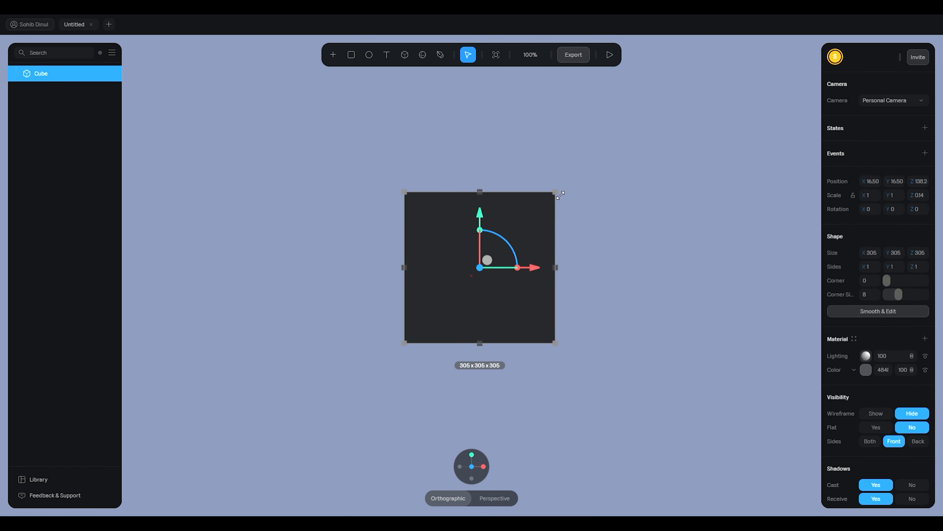
scroll(473, 241, "up", 3)
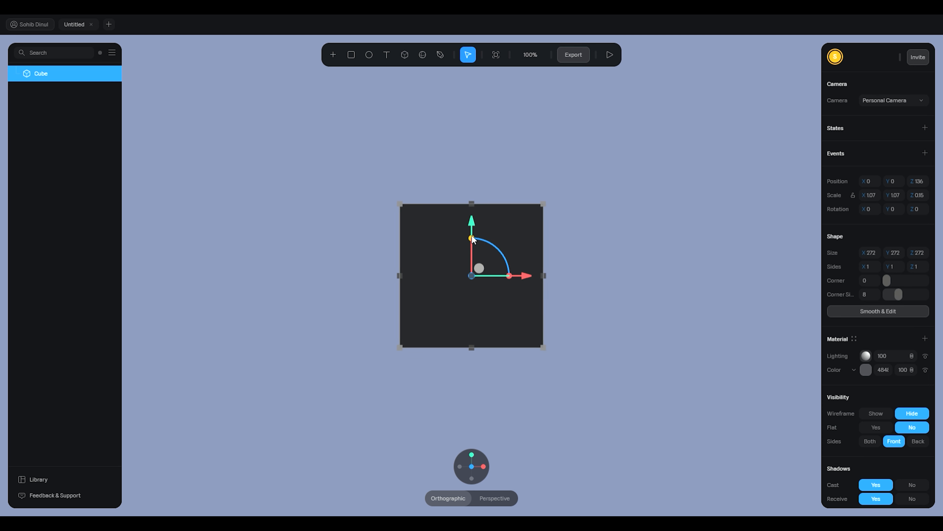
left_click(594, 205)
left_click_drag(596, 203, 622, 234)
left_click(479, 275)
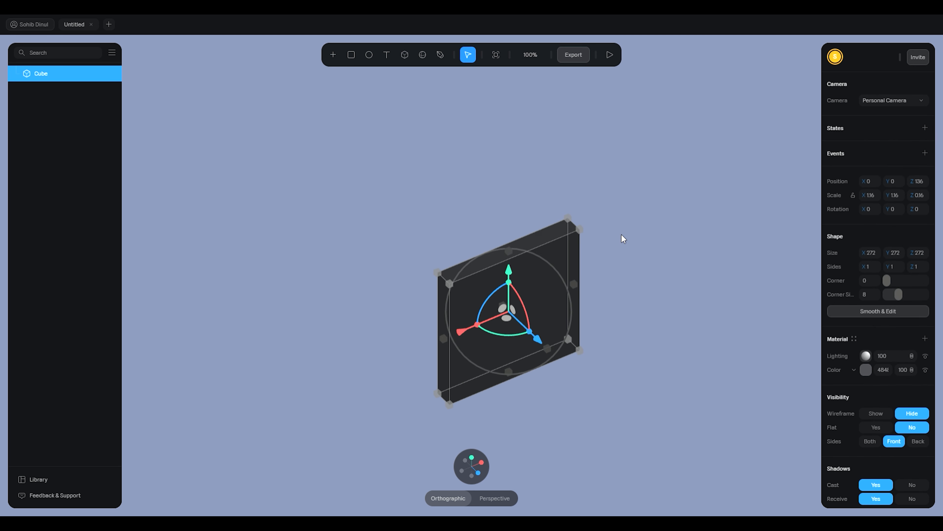
Round the panel's edges with a corner value of 30.
left_click_drag(899, 284, 907, 285)
left_click(598, 237)
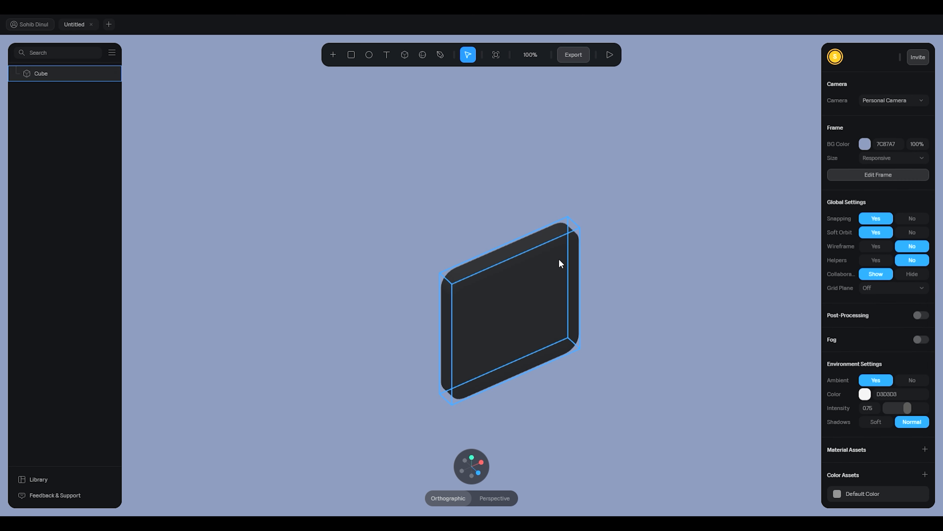
left_click(558, 258)
left_click(630, 235)
right_click(635, 249)
left_click(647, 242)
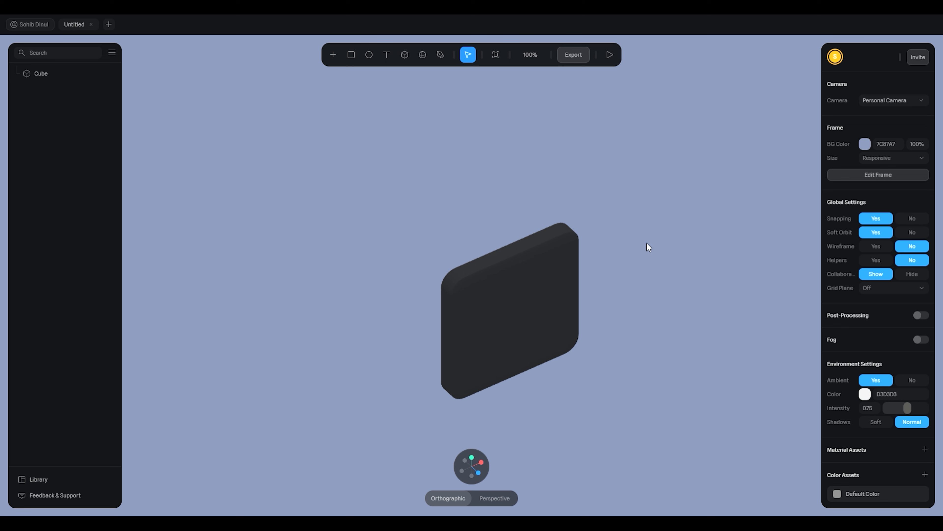
Duplicate the panel and rotate the copy -90 degrees about the Y axis so the two panels cross.
right_click(647, 262)
left_click(665, 273)
left_click_drag(579, 174, 577, 257)
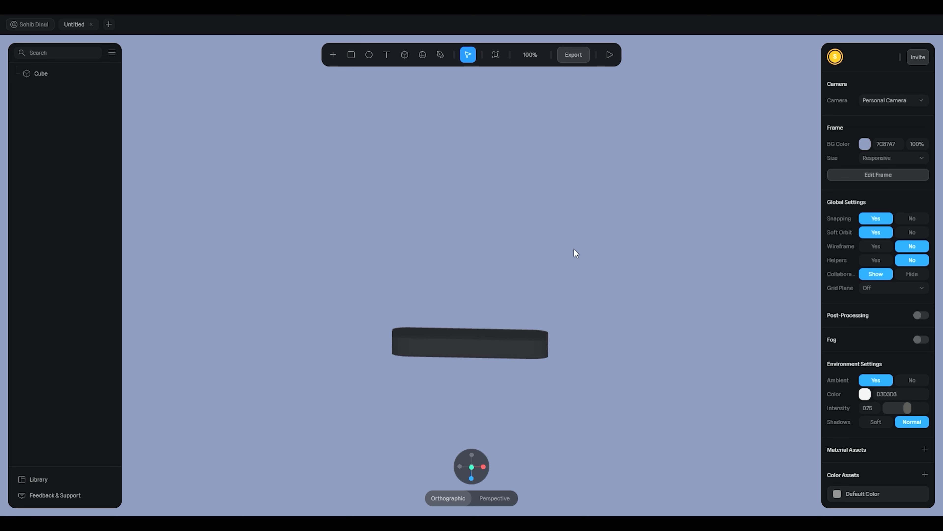
left_click(485, 329)
key("ctrl+c")
key("ctrl+v")
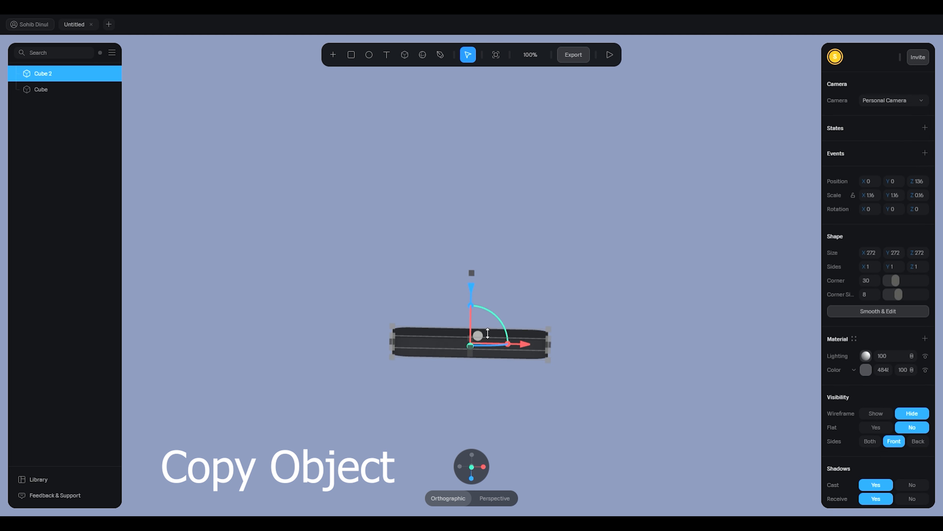
left_click(471, 466)
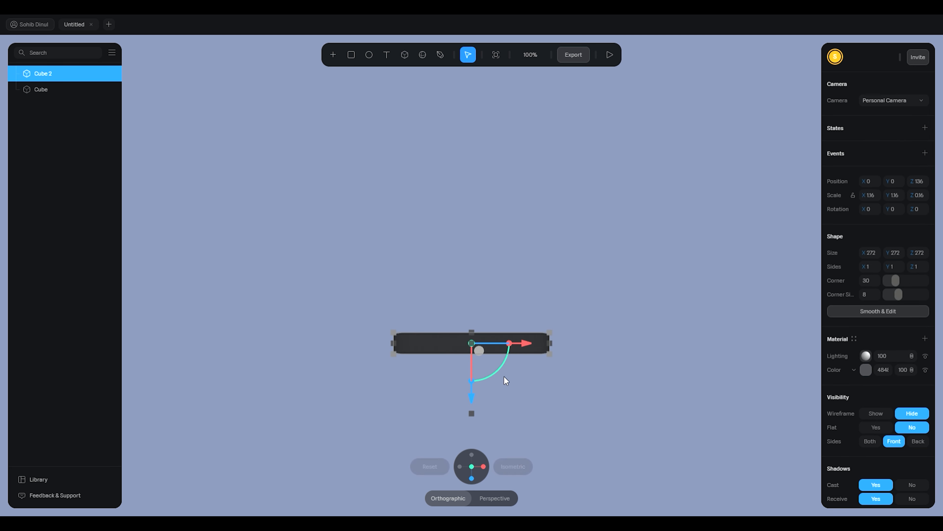
left_click_drag(505, 362, 460, 369)
left_click(561, 319)
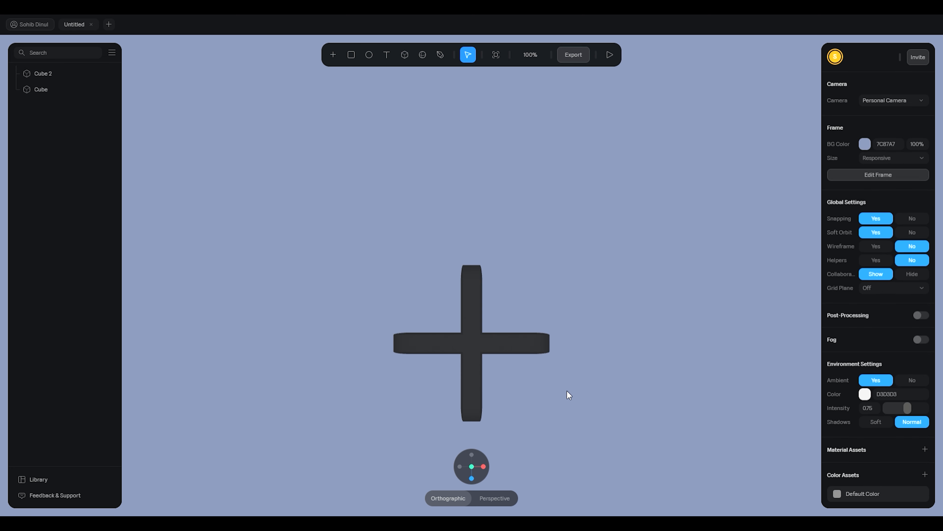
Move the rotated panel to the end of the first panel at Z 0, forming an L-shaped corner of two walls.
middle_click_drag(567, 390, 564, 378)
left_click(473, 367)
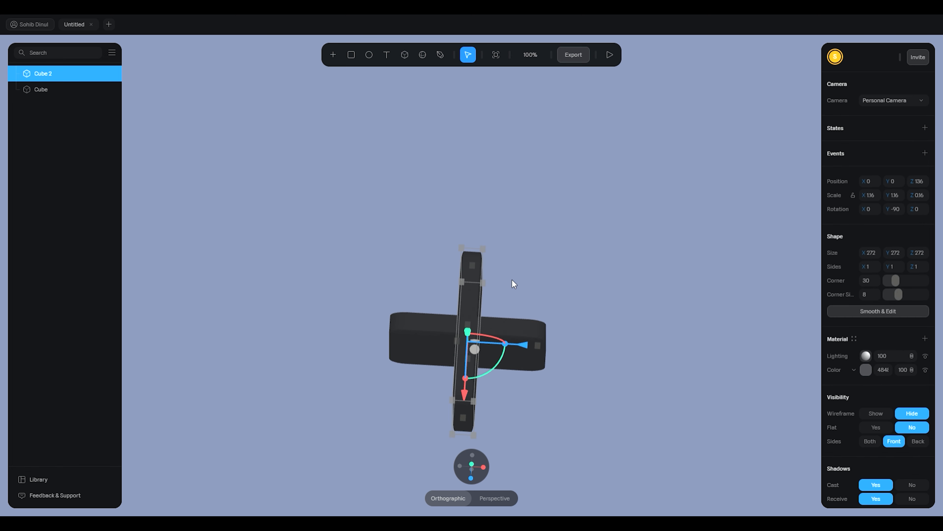
left_click(472, 465)
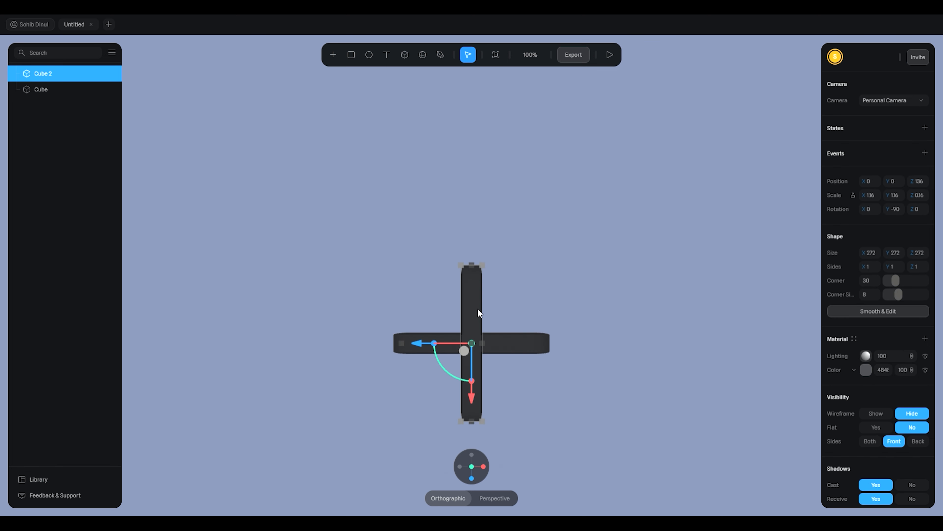
left_click_drag(478, 312, 411, 257)
left_click(468, 255)
left_click(481, 262)
left_click_drag(481, 261, 540, 236, "alt")
left_click(535, 264)
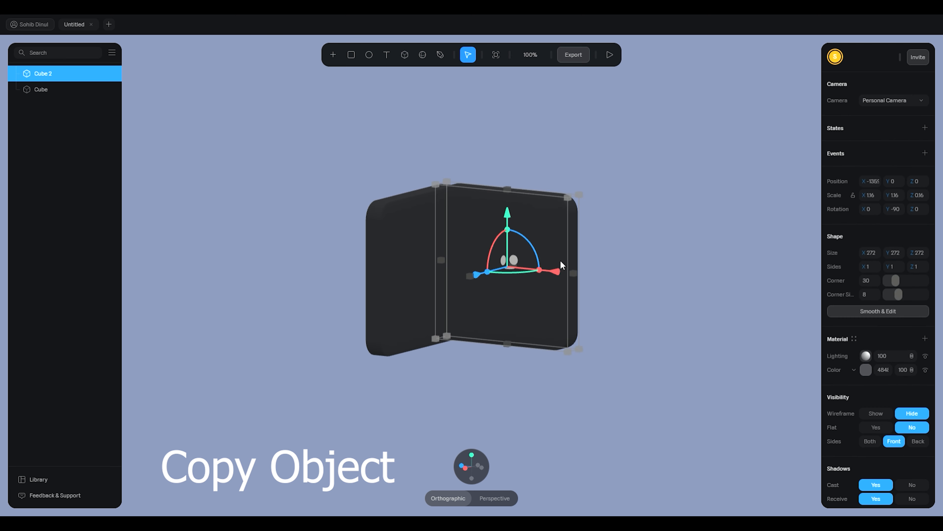
Duplicate the second wall and rotate the copy to lie flat as a floor, with rotation X 90, Y 0, Z 90.
key("ctrl+c")
key("ctrl+v")
left_click_drag(493, 259, 539, 221)
left_click(637, 238)
middle_click_drag(631, 266, 617, 330)
left_click_drag(587, 238, 524, 254)
left_click(562, 251)
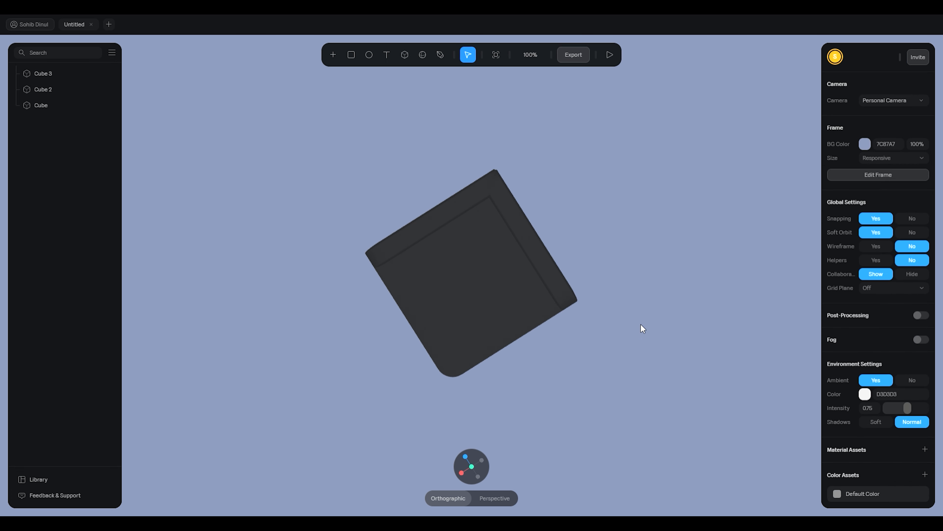
Lower the floor panel to the bottom edges of the two walls.
middle_click_drag(640, 324, 560, 275)
left_click(481, 265)
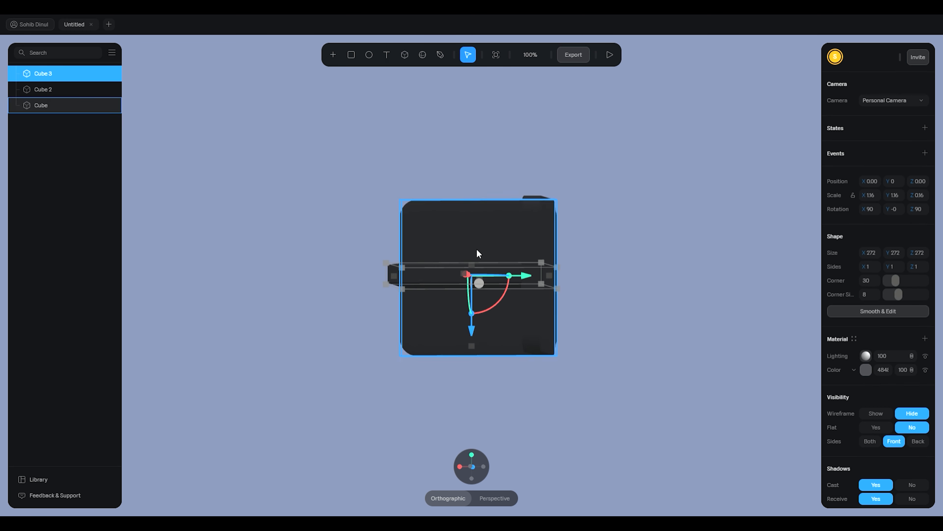
left_click_drag(470, 330, 465, 404)
left_click(654, 235)
middle_click_drag(654, 235, 543, 217)
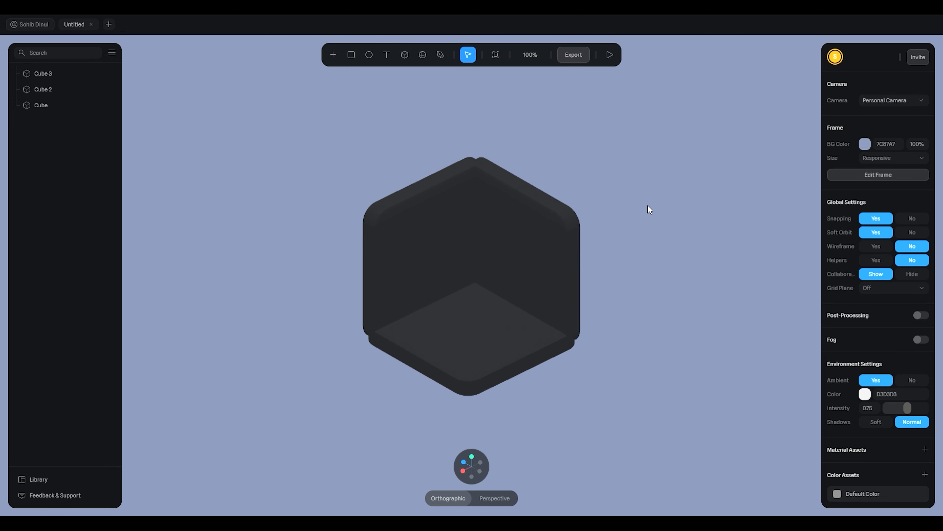
Add a directional light to the scene.
left_click(333, 55)
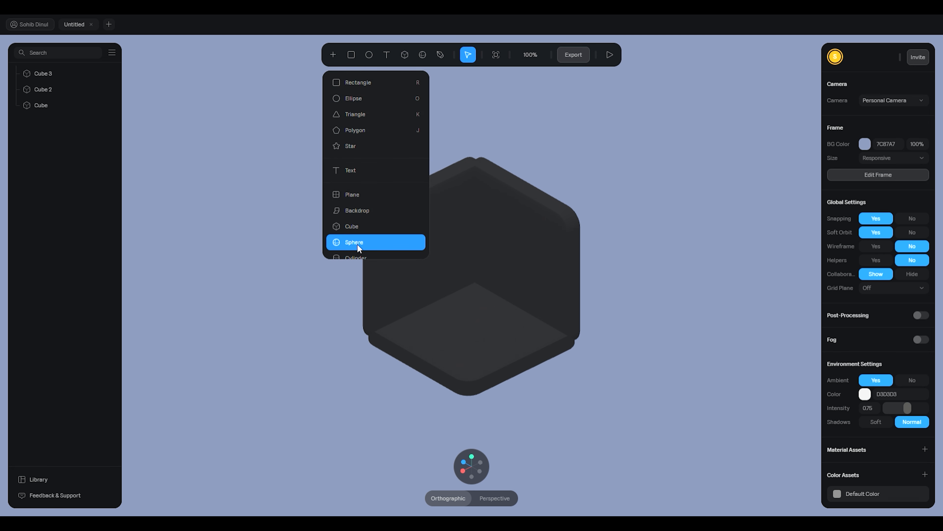
scroll(357, 238, "down", 5)
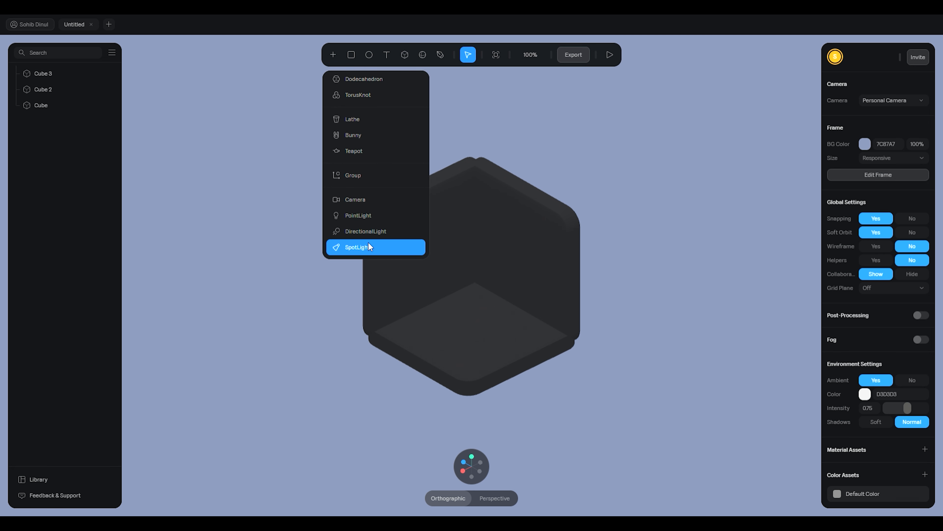
left_click(377, 231)
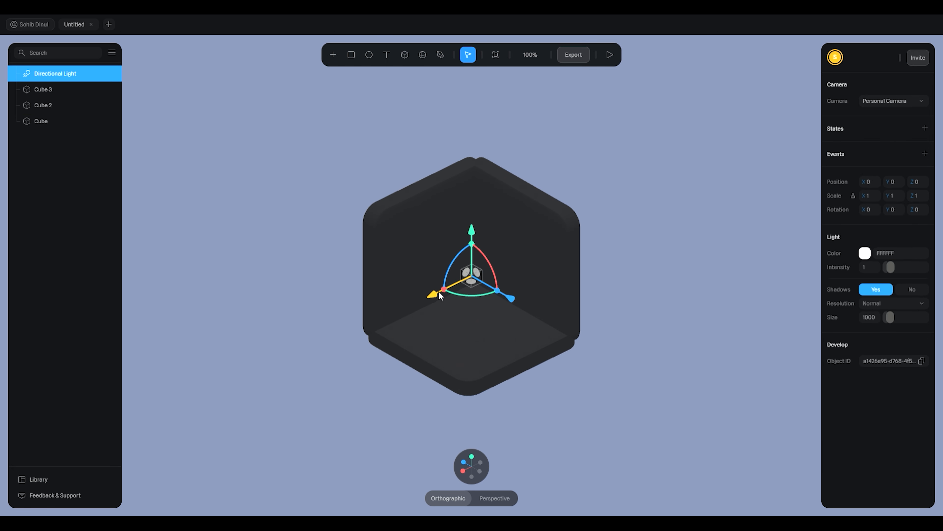
Move the directional light up and away from the room to about X 552.7, Y 689.8, Z -70.8.
left_click_drag(432, 294, 313, 71)
scroll(405, 203, "down", 2)
left_click_drag(278, 137, 259, 147)
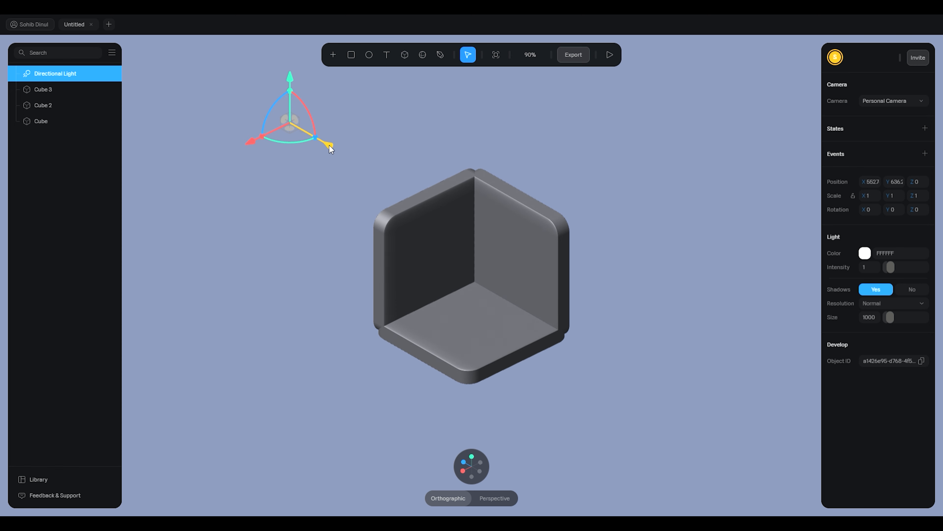
left_click_drag(330, 148, 349, 166)
left_click_drag(313, 93, 311, 73)
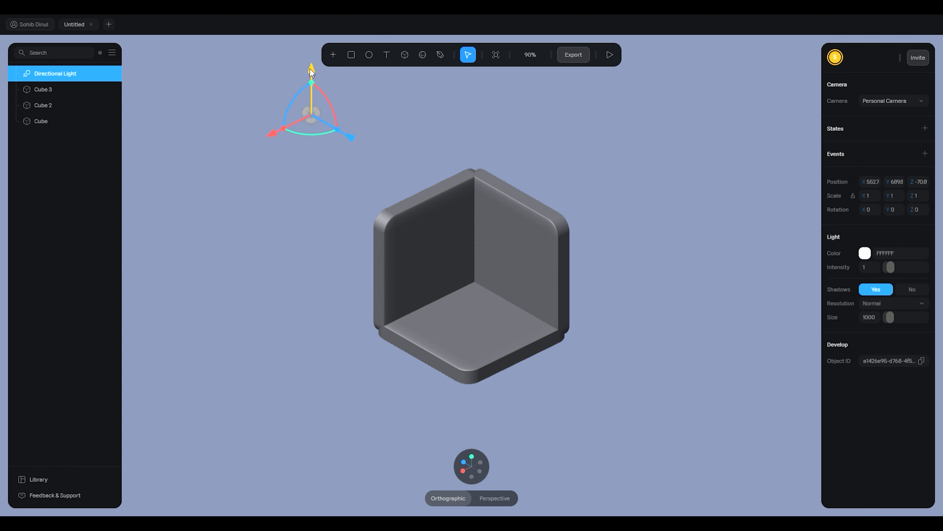
left_click(569, 142)
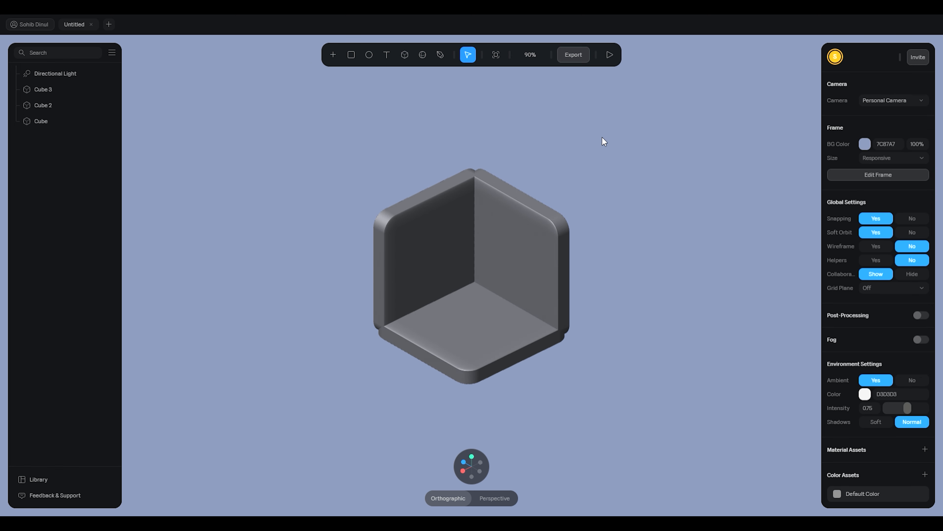
Colour the two walls and the floor periwinkle blue and save that colour as a colour asset.
left_click(57, 121)
left_click(57, 108, "shift")
left_click(57, 91, "shift")
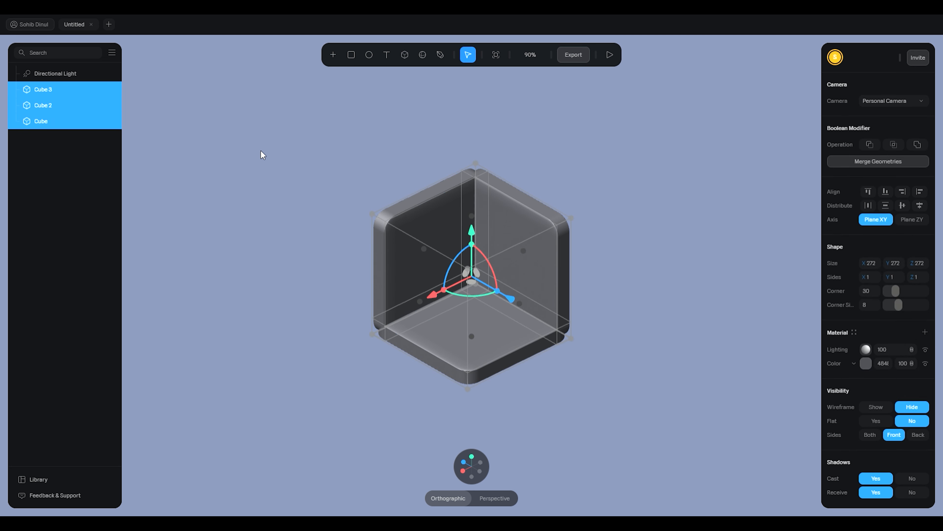
left_click(863, 363)
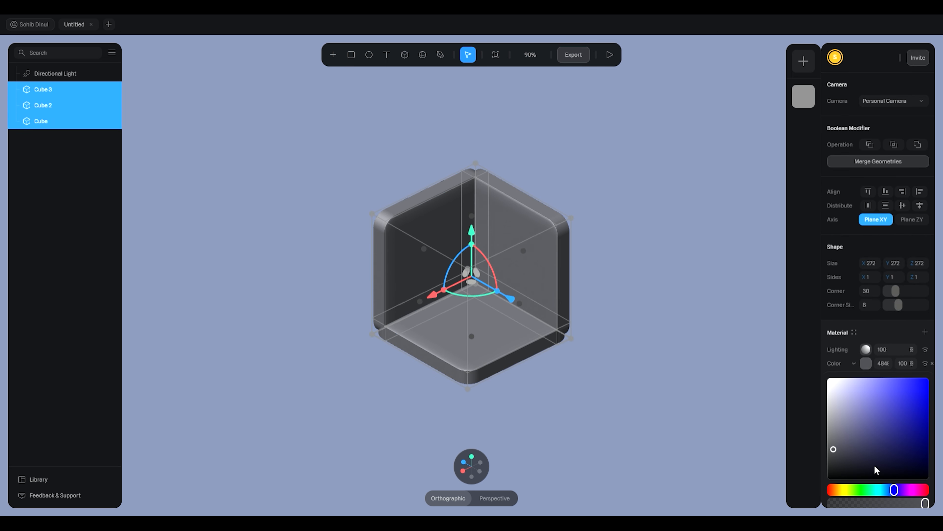
left_click_drag(835, 451, 874, 409)
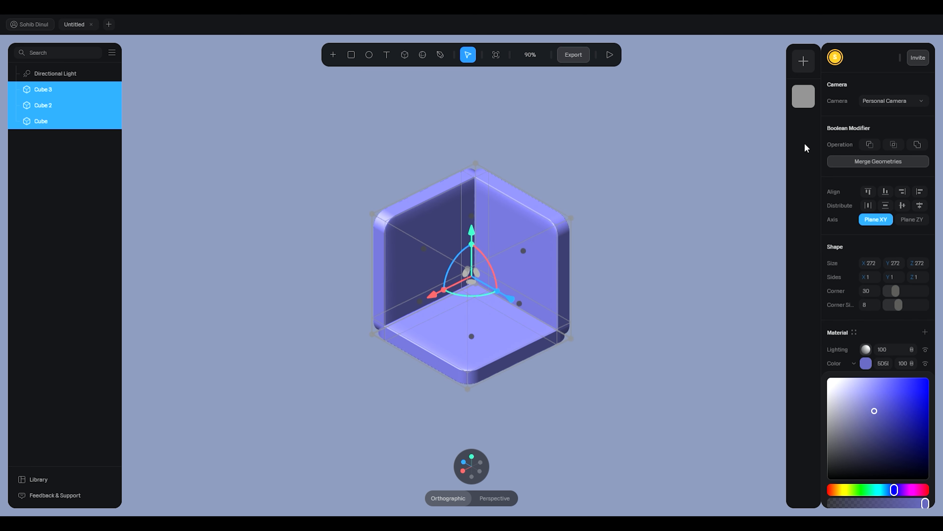
left_click(804, 67)
left_click(421, 128)
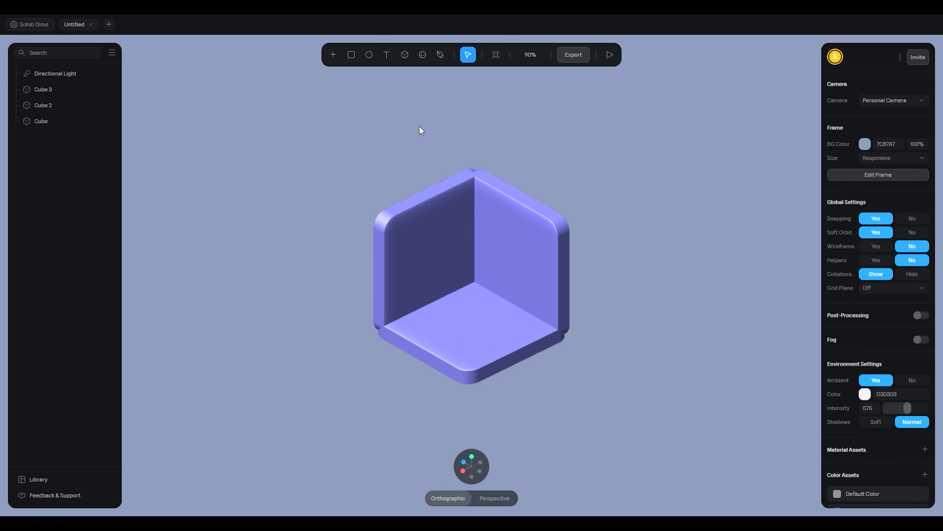
Group the three cubes that form the walls and floor.
left_click(48, 120)
left_click(42, 104, "shift")
left_click(43, 90, "shift")
key("ctrl+g")
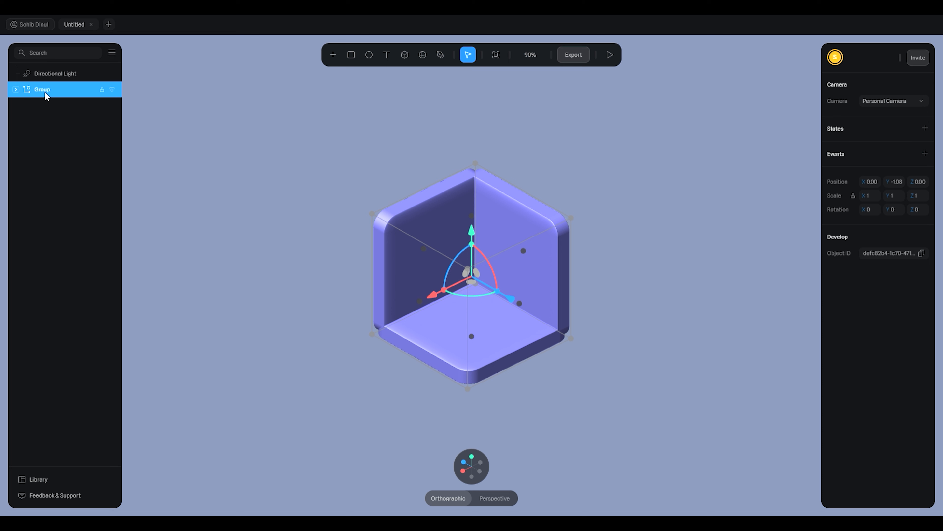
Rename the room's wall and floor group as Wall and lock it.
double_click(44, 90)
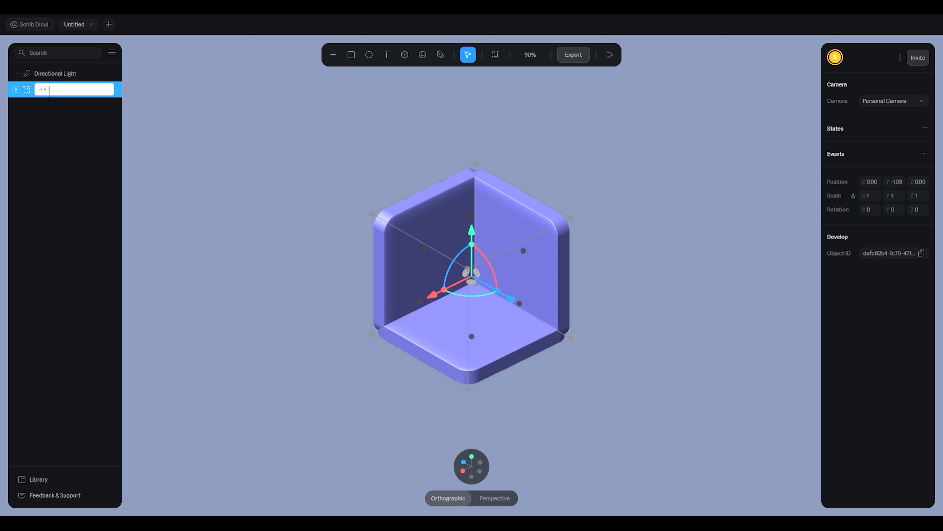
left_click(632, 171)
left_click_drag(660, 169, 349, 364)
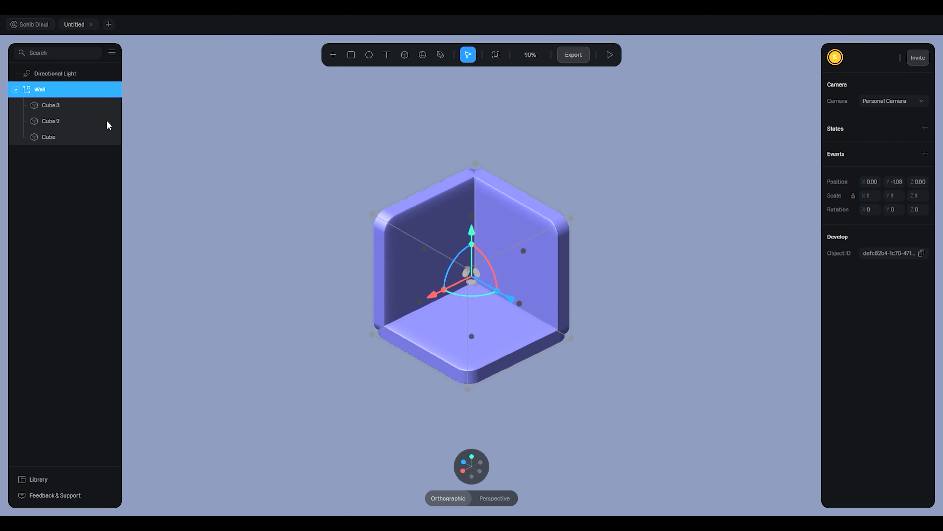
left_click(102, 90)
left_click_drag(620, 162, 671, 216, "alt")
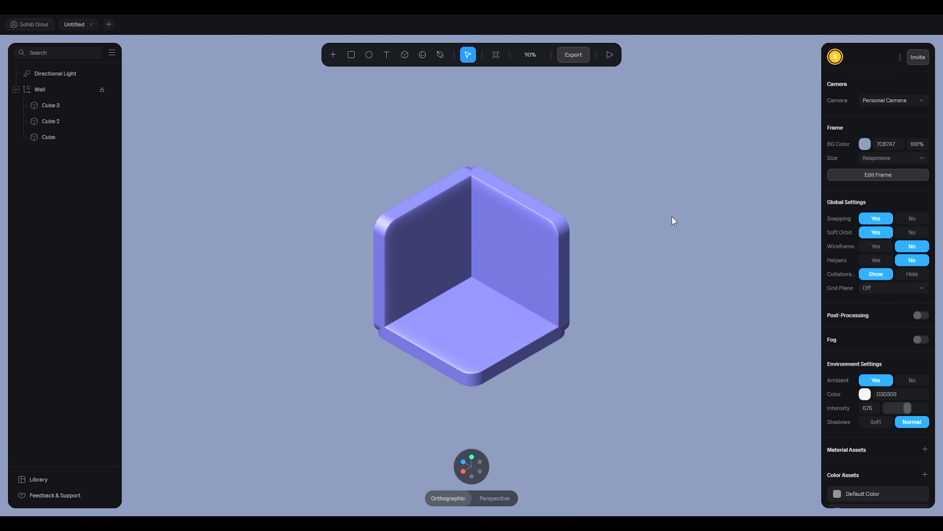
Add a cube of about 53 × 53 × 53 above the room and stretch it along X to about 348.
right_click(631, 193)
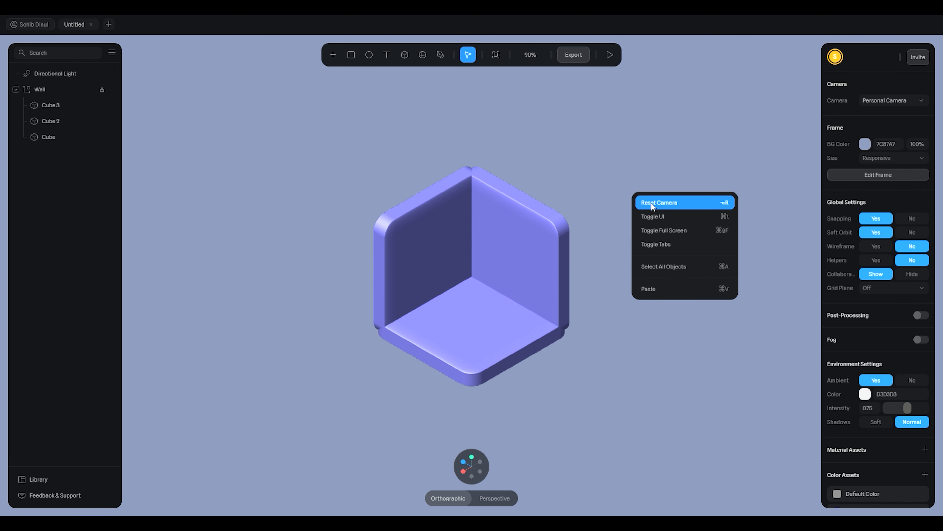
left_click(651, 202)
left_click(402, 147)
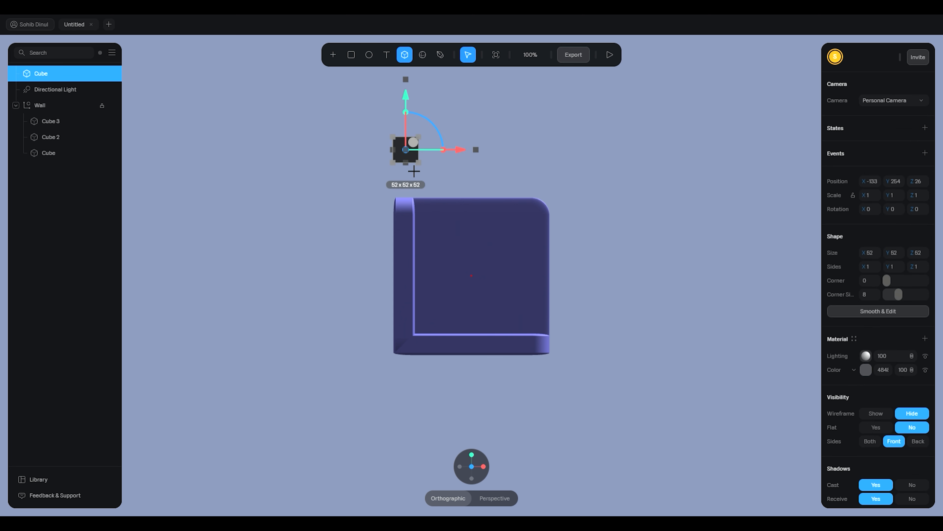
left_click(508, 148)
left_click(413, 152)
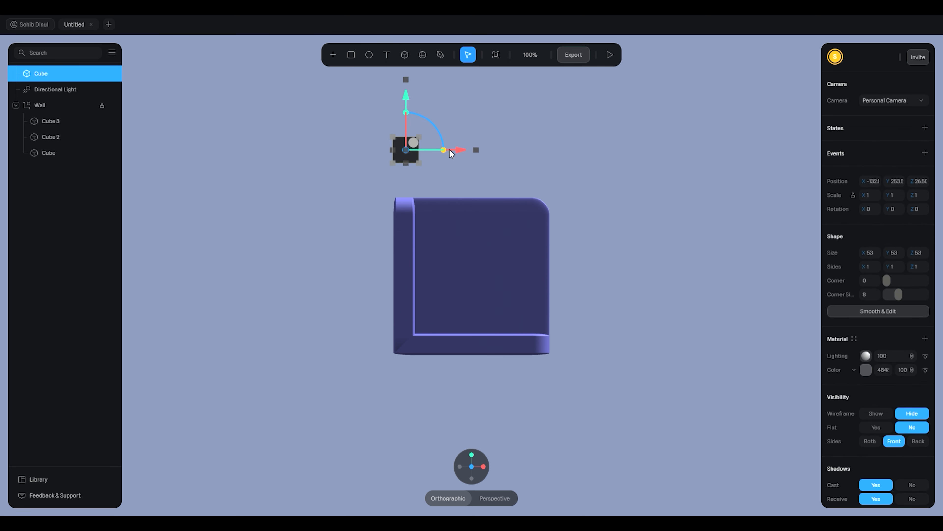
left_click_drag(482, 153, 628, 186)
left_click(637, 177)
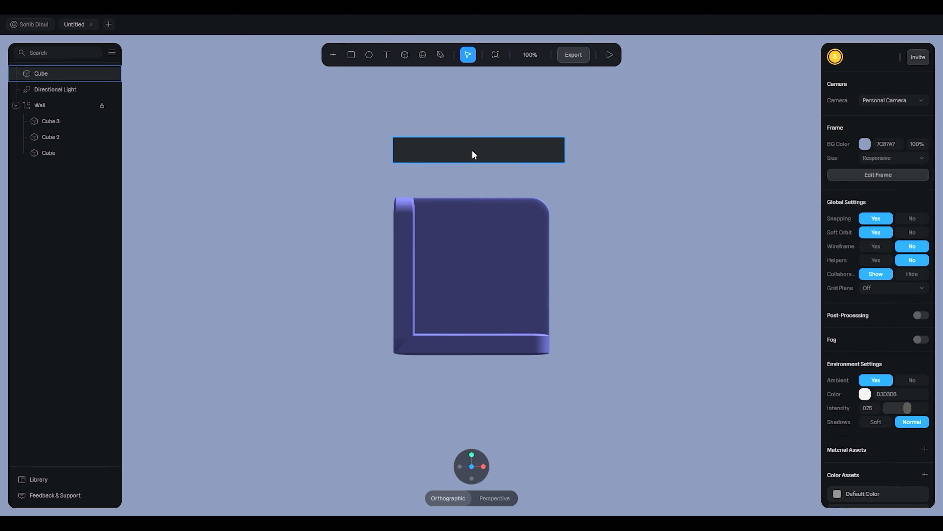
Move the long bar onto the top edge of the back wall, at about Y 171.3, Z -126.
left_click_drag(436, 136, 356, 187)
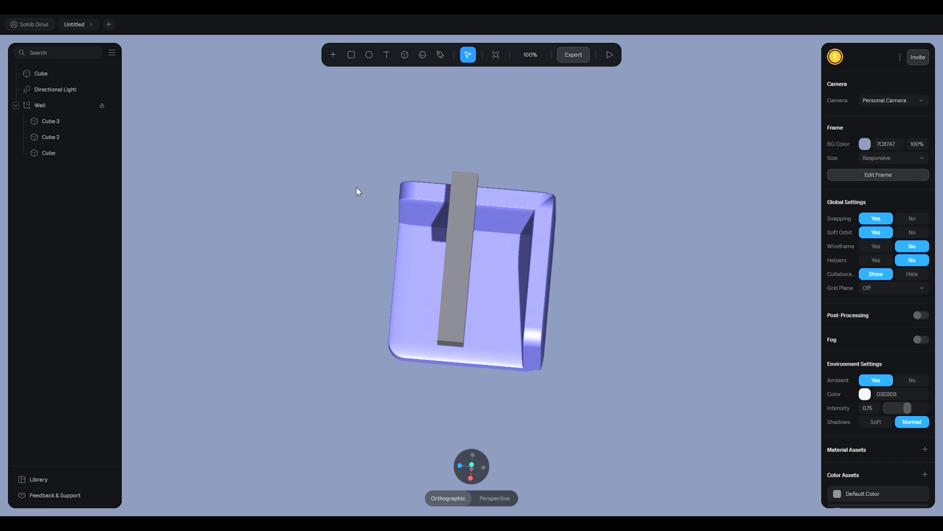
left_click_drag(474, 204, 509, 181)
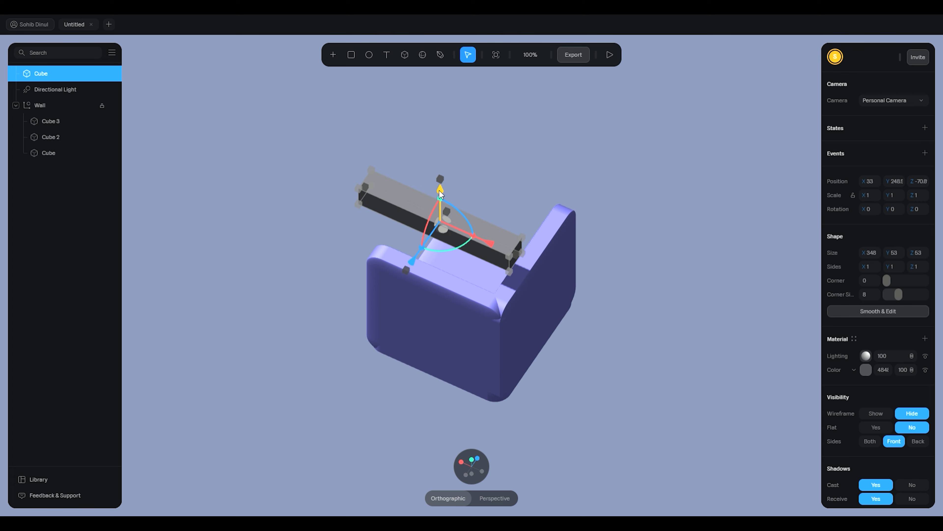
left_click_drag(440, 193, 540, 157)
left_click(618, 169)
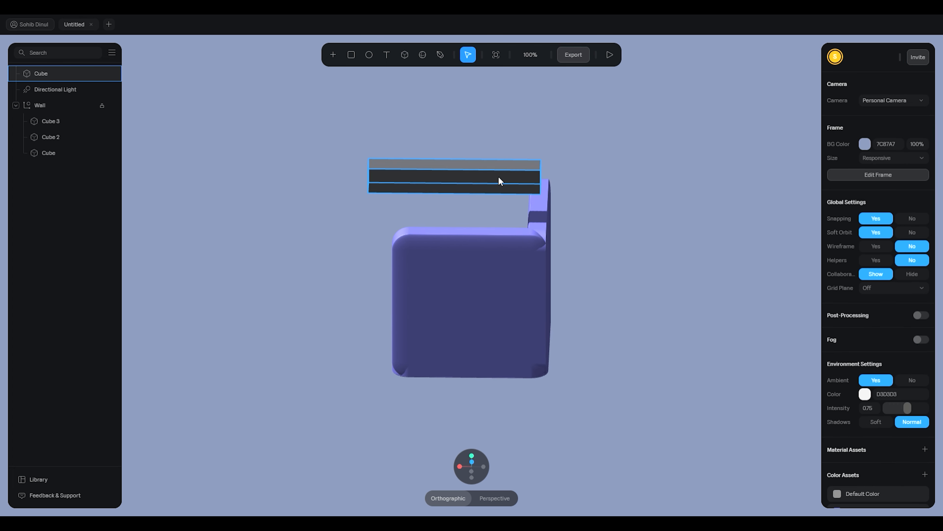
left_click(498, 181)
left_click_drag(588, 188, 509, 157)
left_click_drag(413, 99, 411, 133)
left_click(514, 171)
left_click_drag(515, 171, 383, 173, "alt")
left_click(536, 192)
left_click(536, 193)
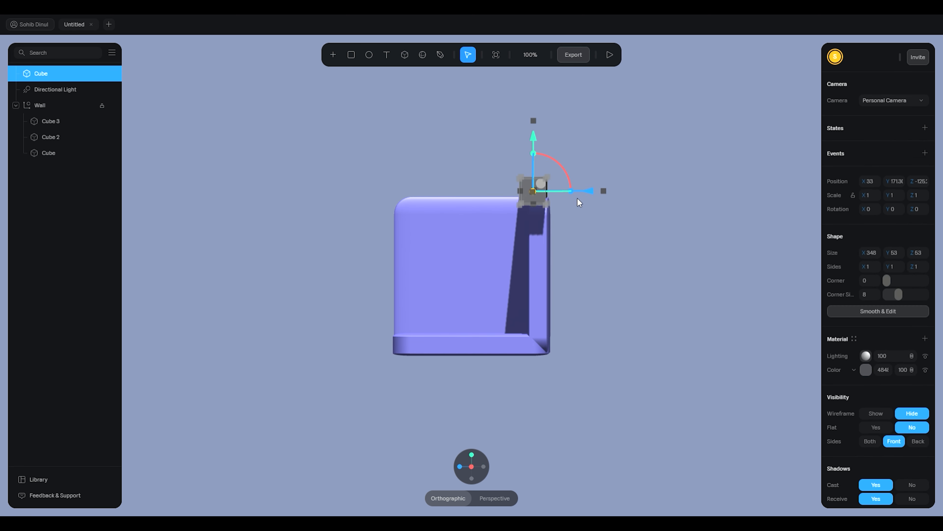
Shift the bar back to about Z -137.2 and size it to about 301 × 53 × 53, undoing the extra enlargements.
left_click(472, 467)
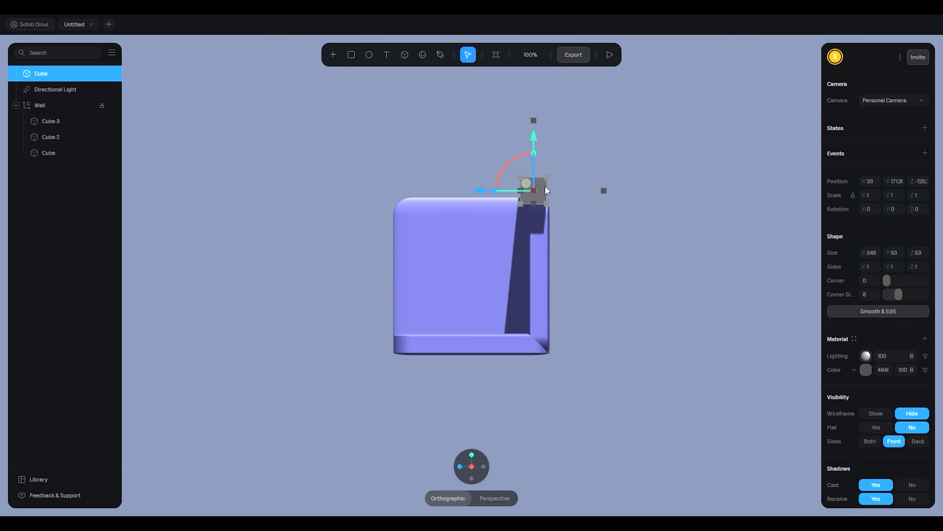
left_click_drag(479, 194, 486, 195)
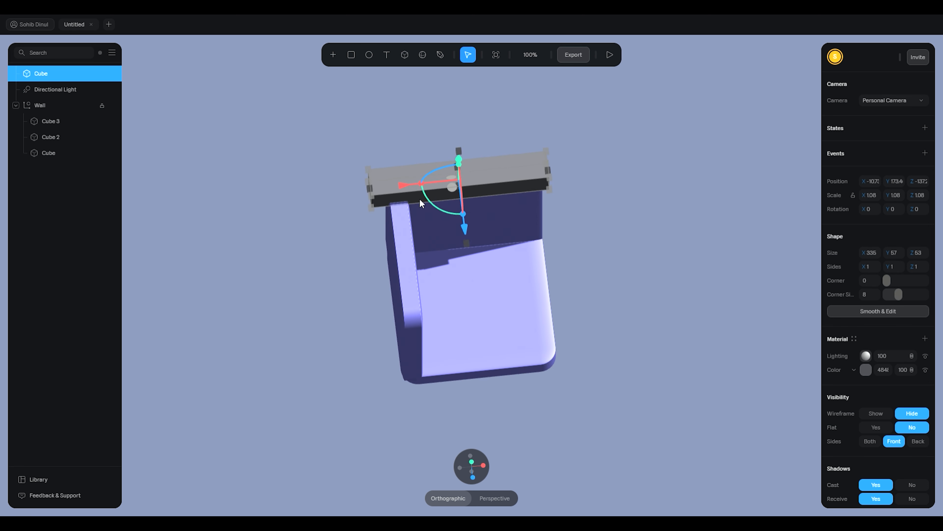
key("ctrl+z")
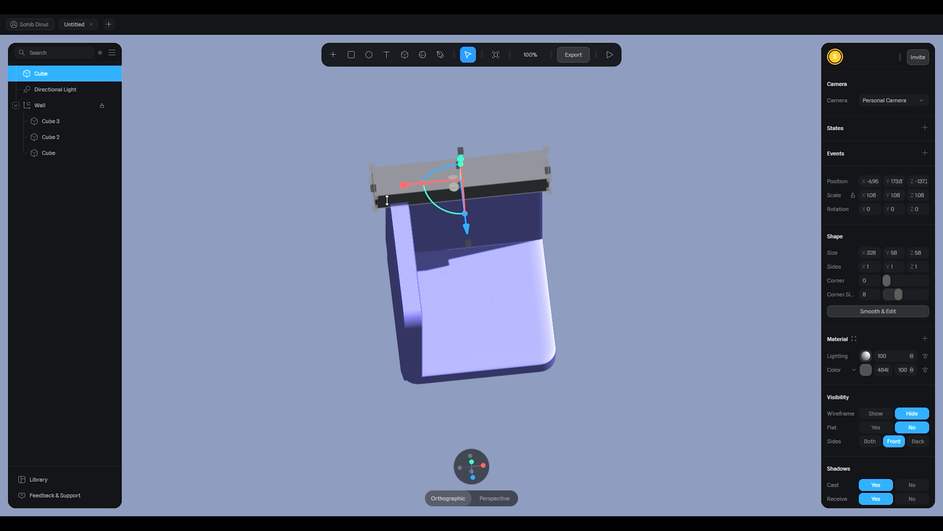
left_click_drag(385, 193, 378, 193)
key("ctrl+z")
key("ctrl+z")
left_click(611, 173)
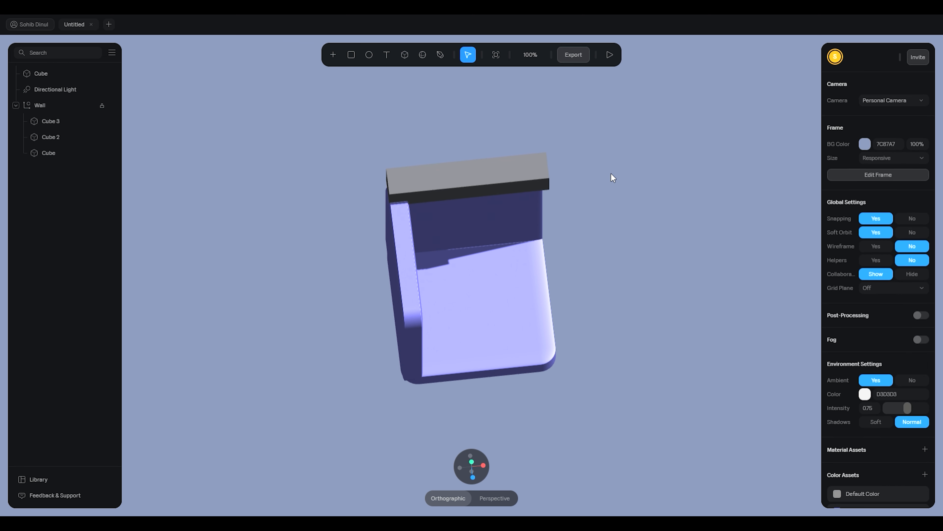
left_click_drag(611, 173, 595, 163)
Duplicate the bar, rotate the copy -90 degrees about Y, and place it along the top of the adjoining wall to form an L.
left_click(497, 161)
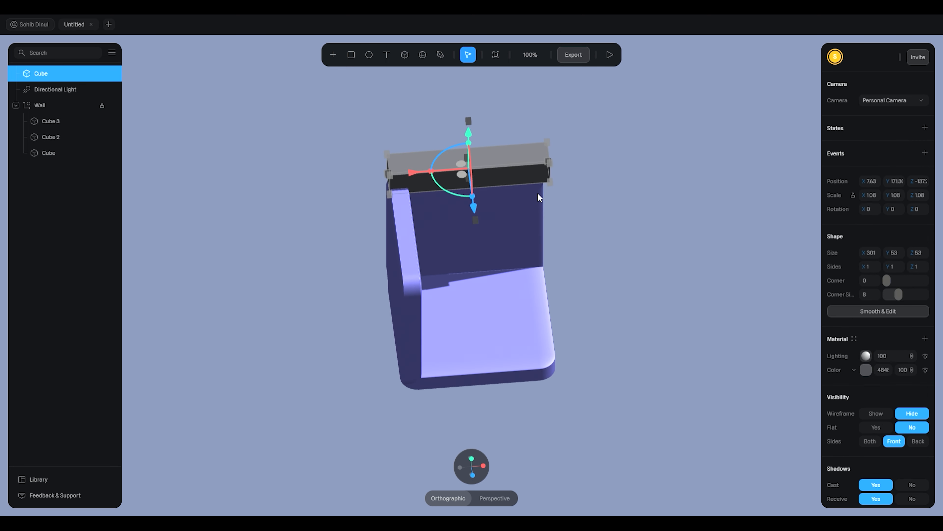
key("ctrl+d")
left_click_drag(448, 191, 415, 119)
left_click(415, 119)
left_click_drag(514, 152, 482, 160)
left_click(478, 243)
left_click_drag(474, 263, 413, 328)
left_click(602, 300)
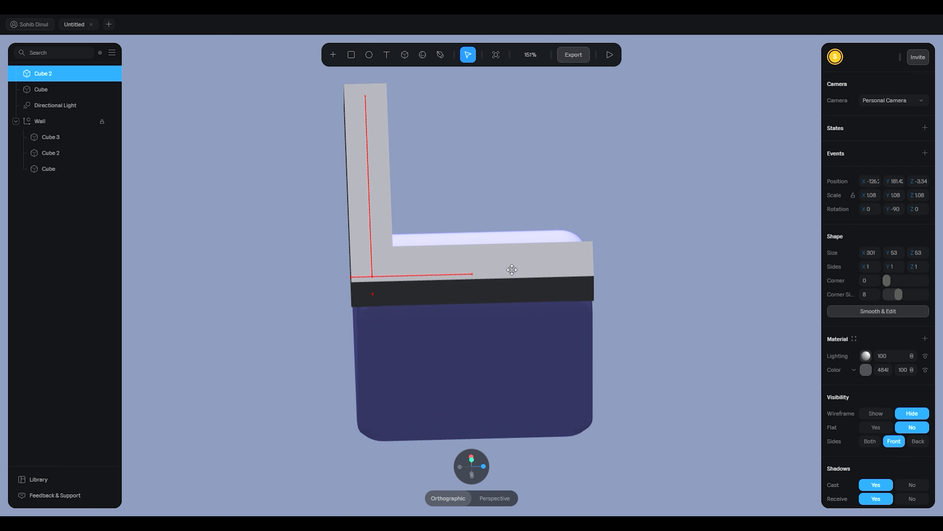
left_click(539, 204)
Duplicate both top bars and move the copies straight down to floor level as base trim around the walls.
left_click_drag(539, 205, 428, 217)
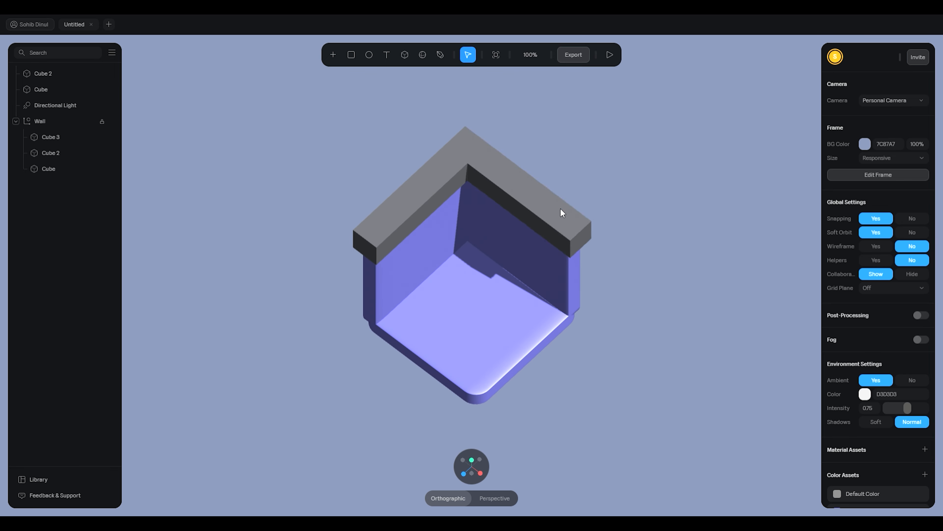
left_click(422, 210)
left_click(512, 230, "shift")
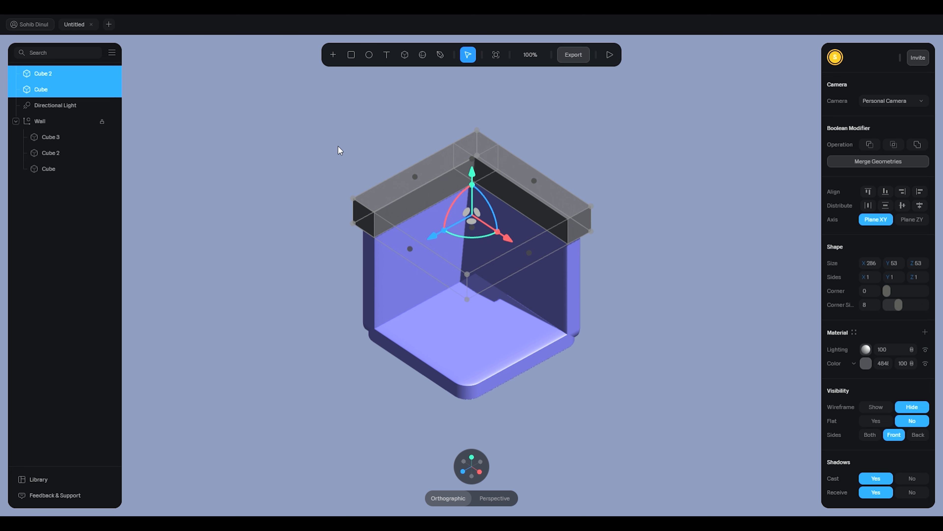
key("ctrl+d")
left_click_drag(472, 178, 465, 286)
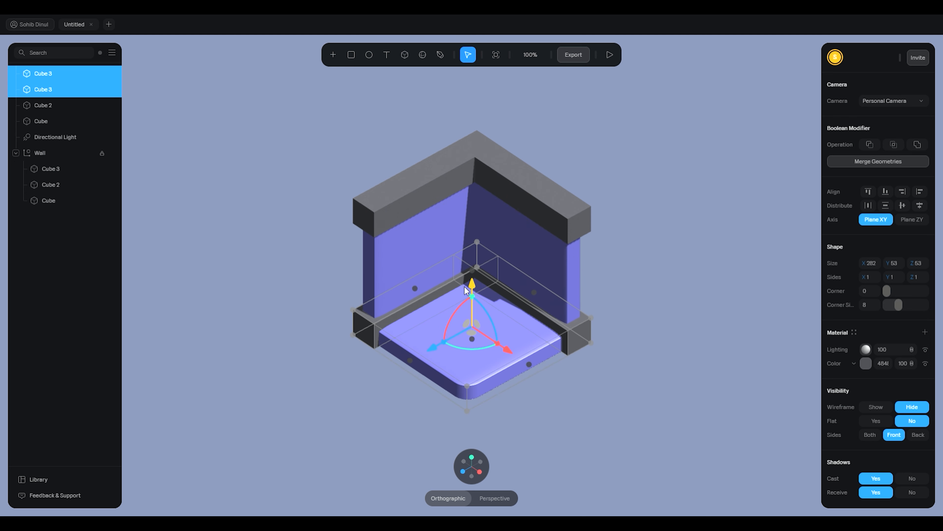
left_click(462, 470)
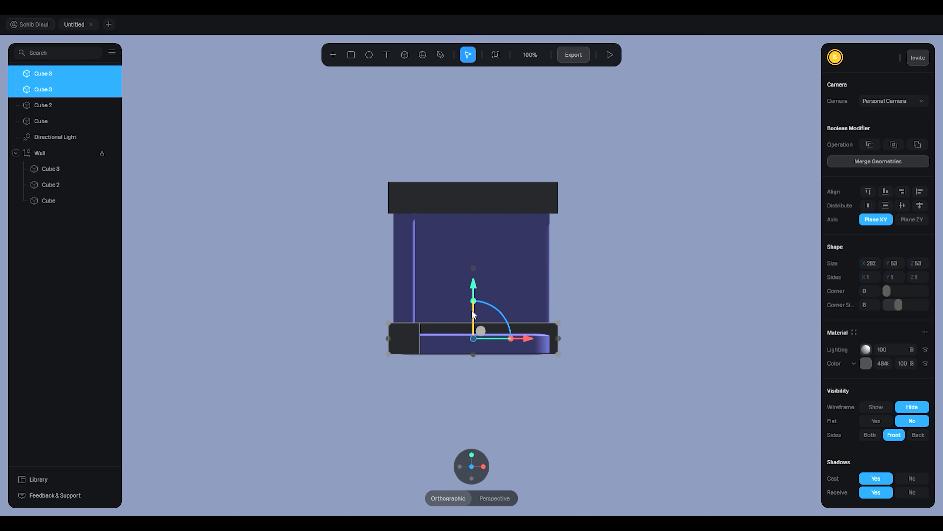
left_click_drag(476, 284, 477, 286)
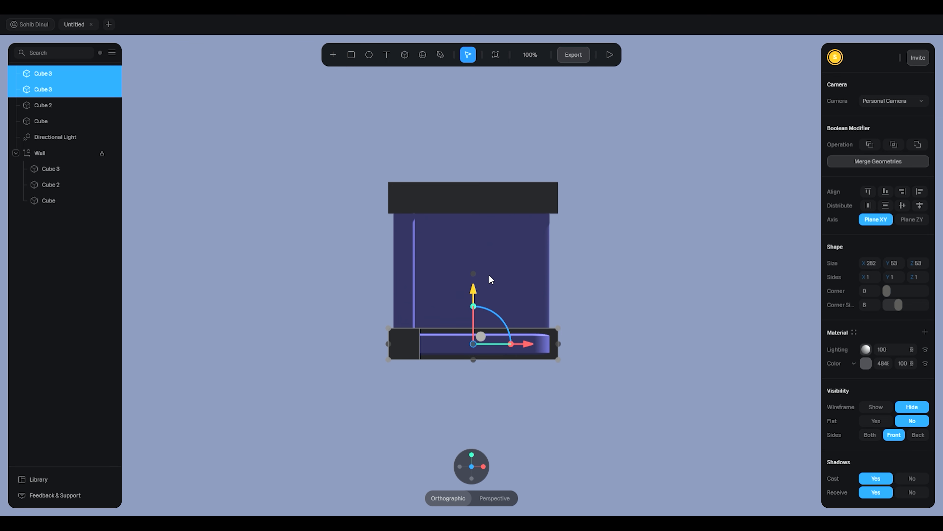
Colour the two base bars dark purple, starting from the saved periwinkle colour, and save the new shade as a colour asset.
left_click(866, 363)
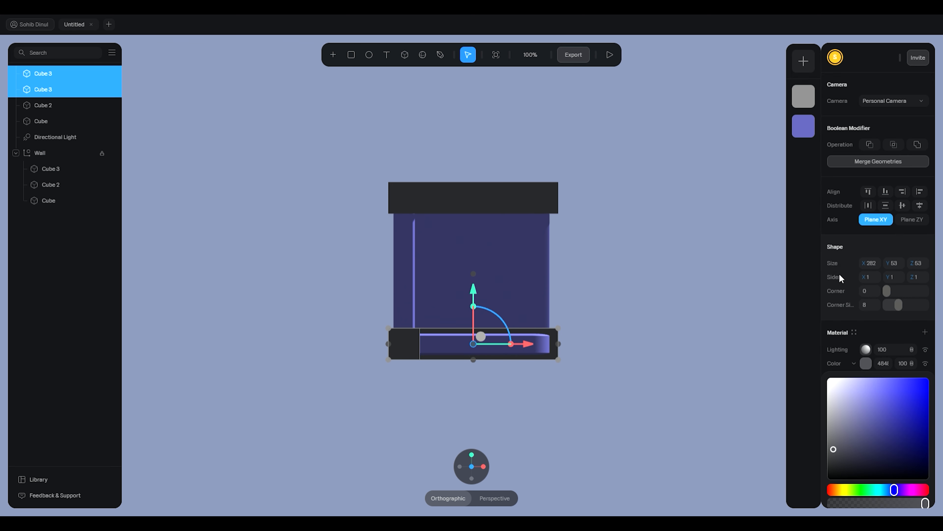
left_click(804, 127)
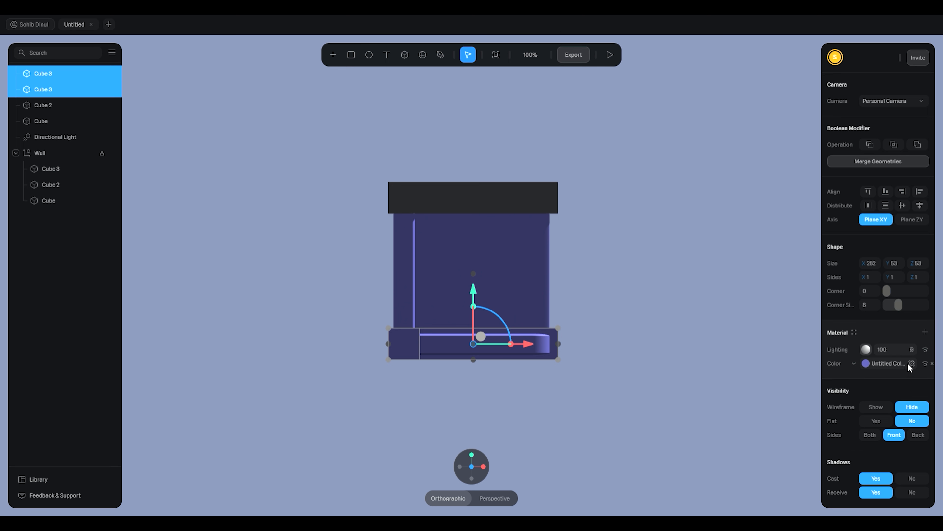
left_click(866, 363)
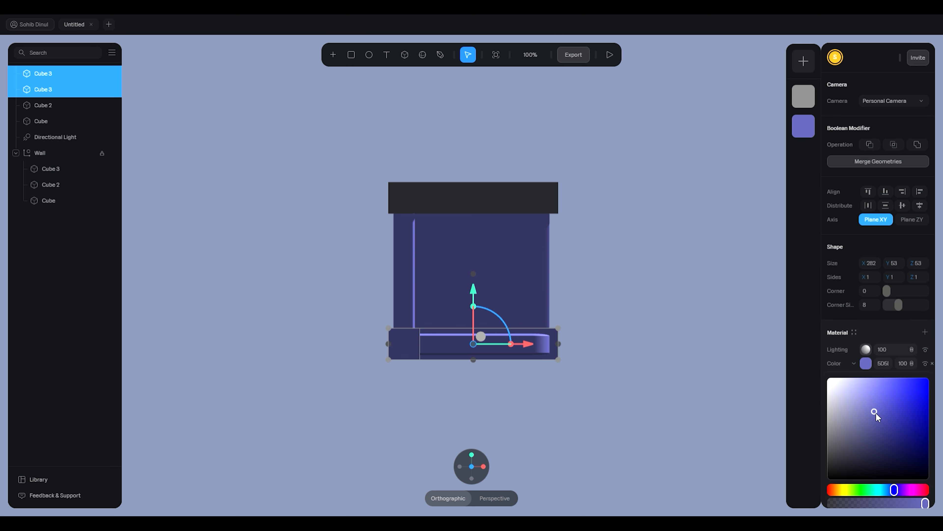
left_click_drag(679, 305, 651, 329, "alt")
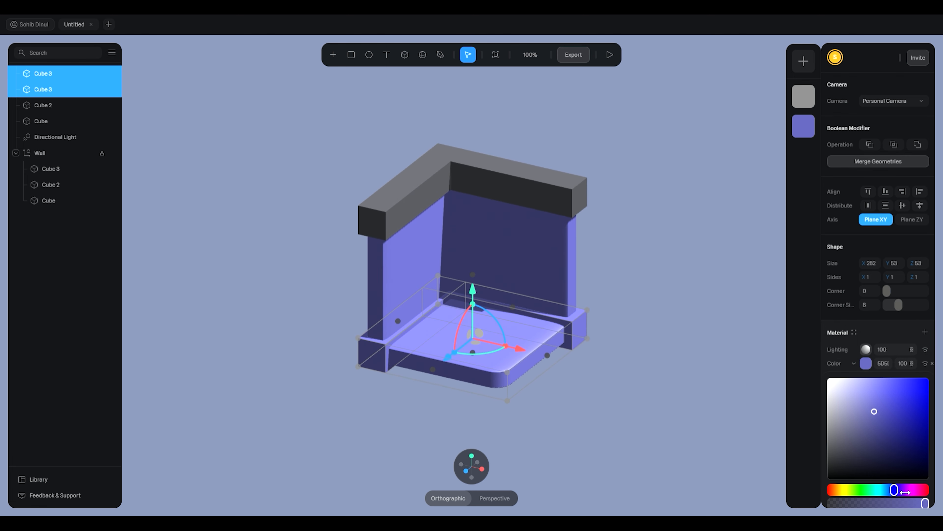
left_click_drag(905, 492, 894, 491)
mouse_move(884, 406)
left_mouse_down()
mouse_move(895, 412)
mouse_move(895, 395)
mouse_move(893, 421)
left_mouse_up()
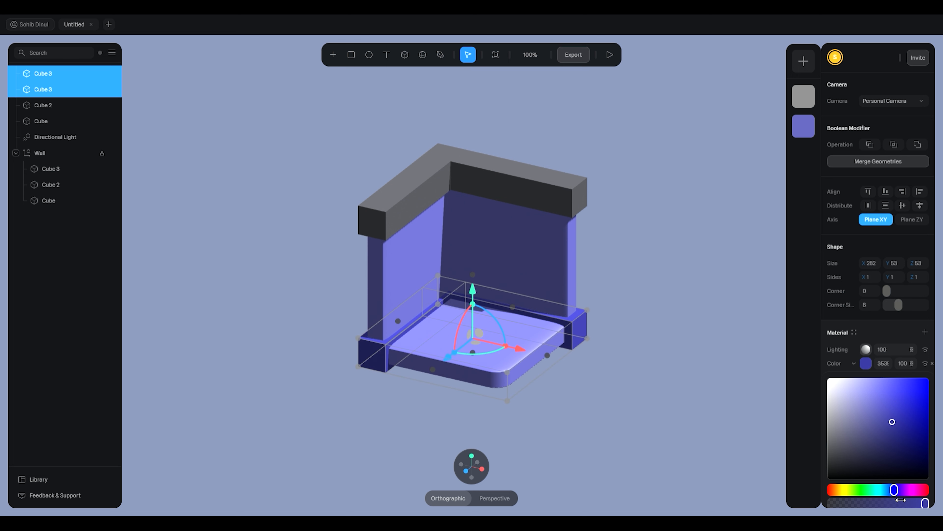
left_click_drag(904, 492, 906, 489)
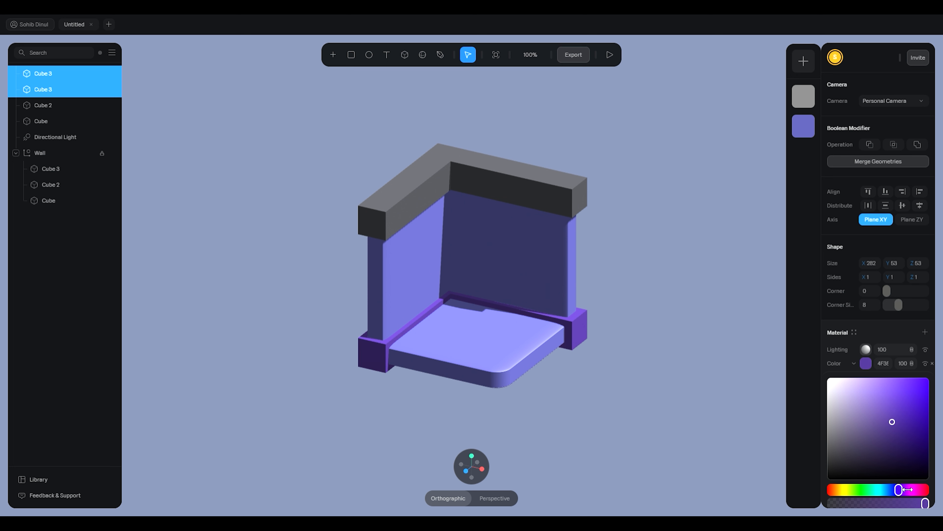
left_click(895, 421)
left_click_drag(900, 420, 901, 433)
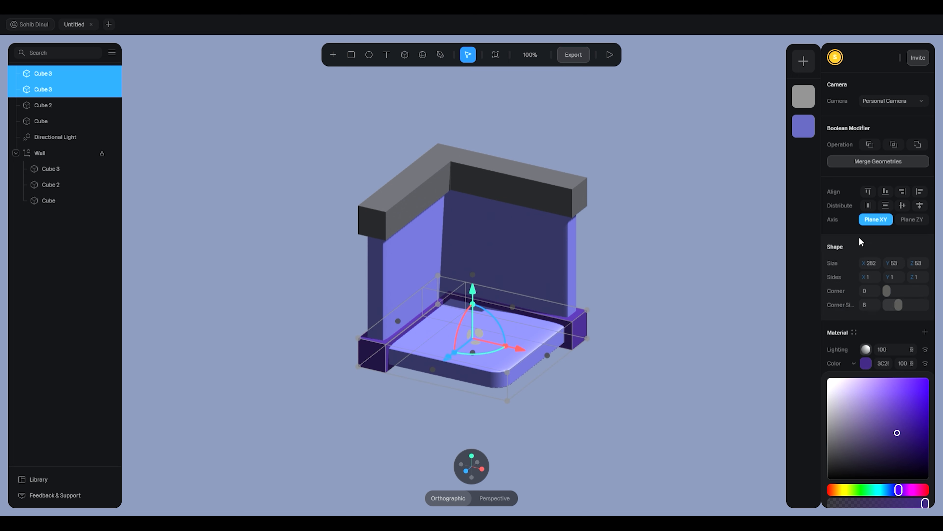
left_click(802, 56)
left_click(706, 119)
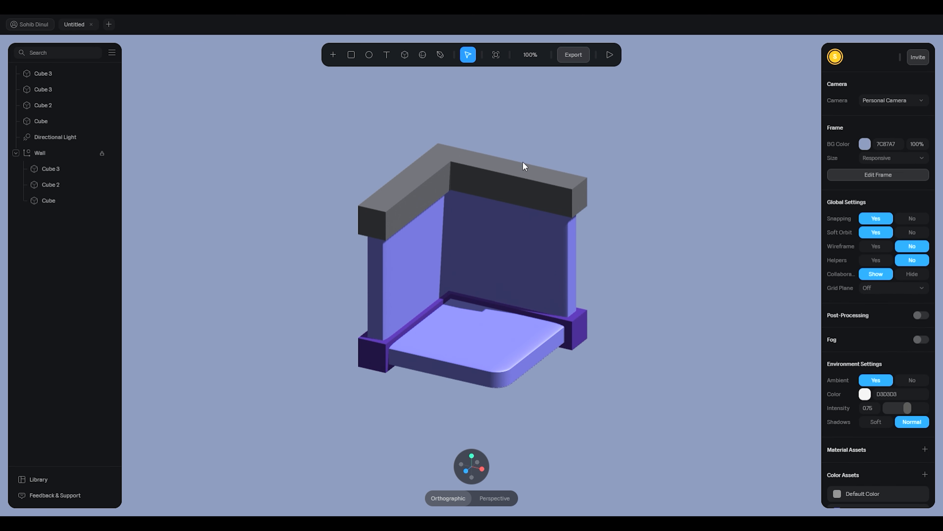
Apply the saved dark purple colour to the two top bars and reset the camera.
left_click(526, 160)
left_click(415, 194, "shift")
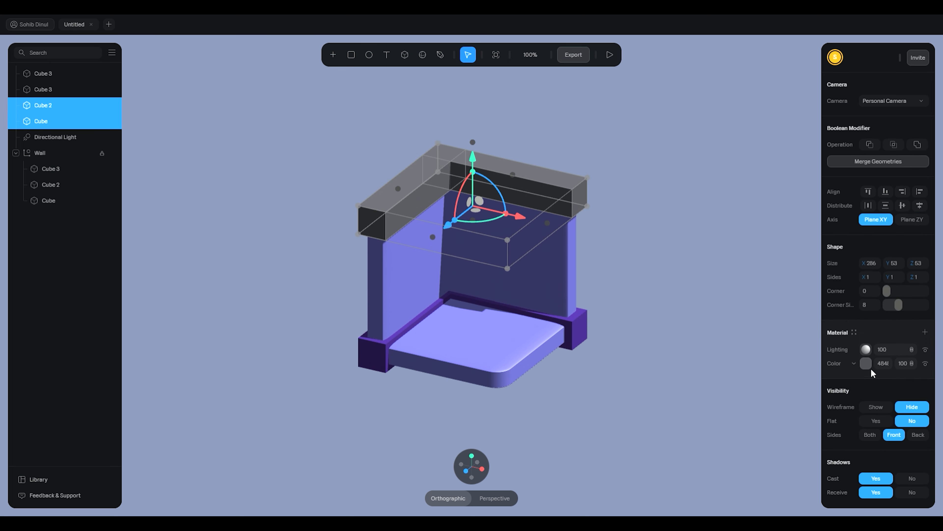
left_click(866, 363)
left_click(810, 159)
left_click(617, 125)
right_click(642, 142)
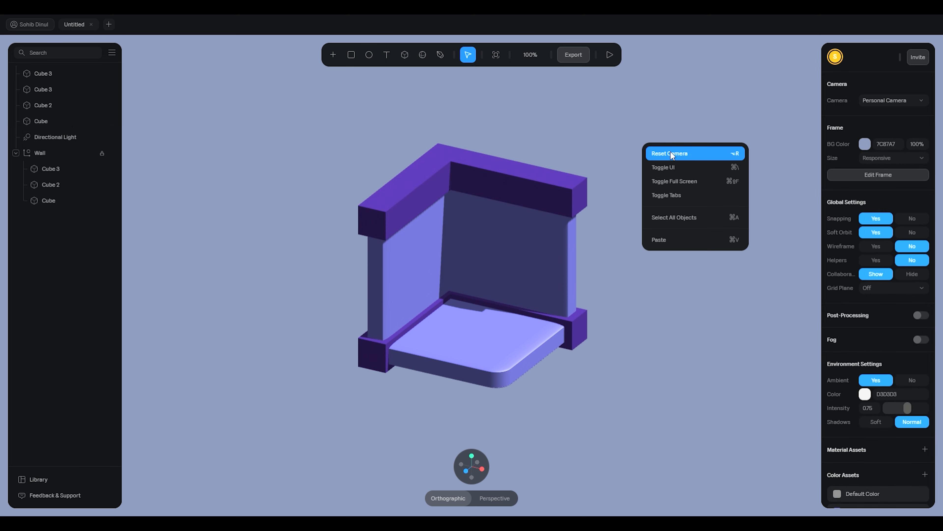
left_click(672, 153)
left_click_drag(672, 146, 625, 172)
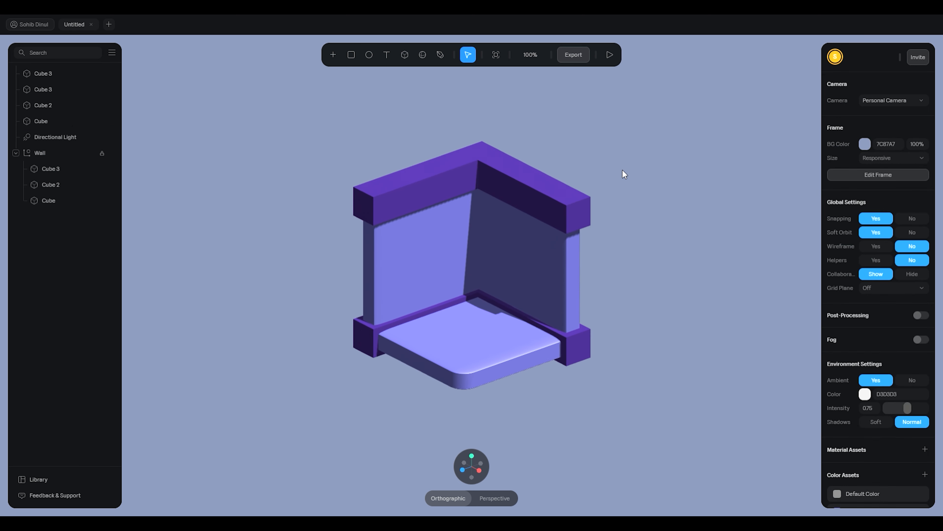
Move the directional light to the open front of the room, at about X 552.7, Y 793, Z 1460.
left_click(70, 75)
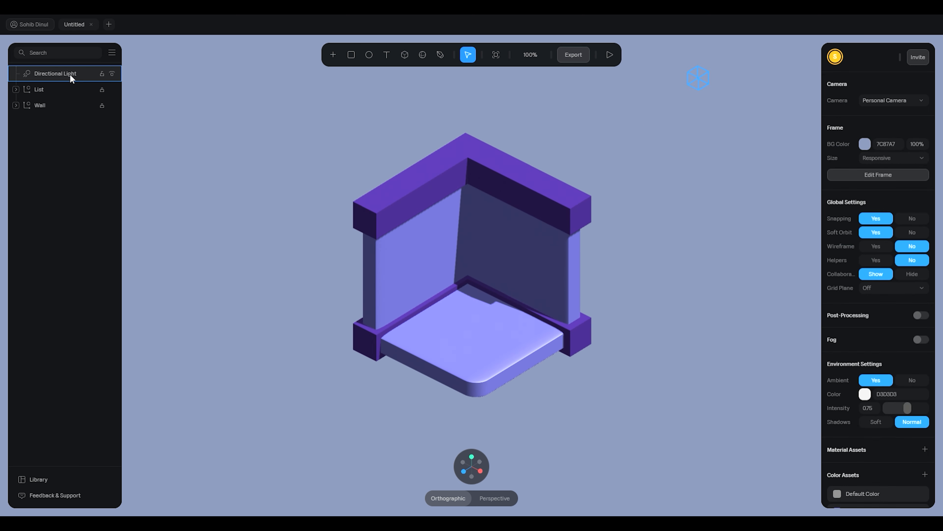
left_click_drag(663, 99, 171, 302)
left_click_drag(191, 211, 190, 310)
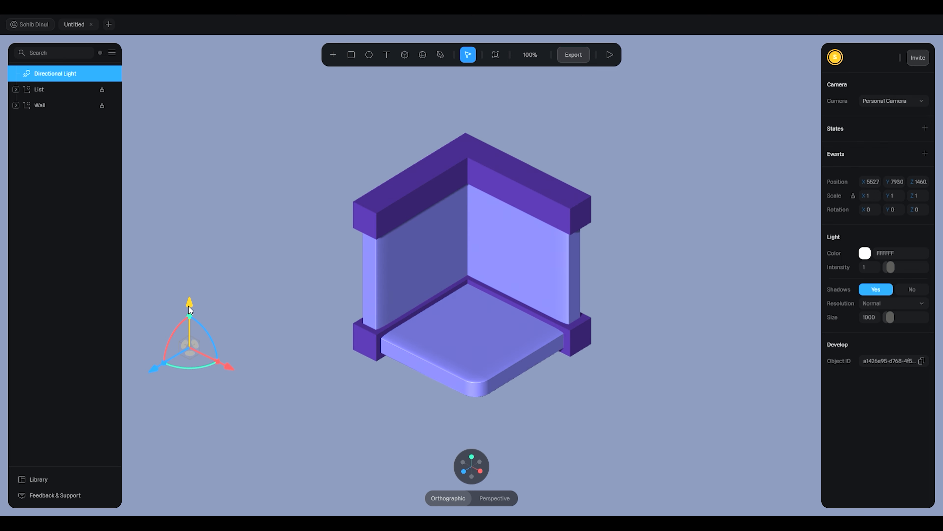
Examine the lit room and its purple trim from several angles and up close.
left_click(680, 202)
left_click_drag(643, 203, 692, 260)
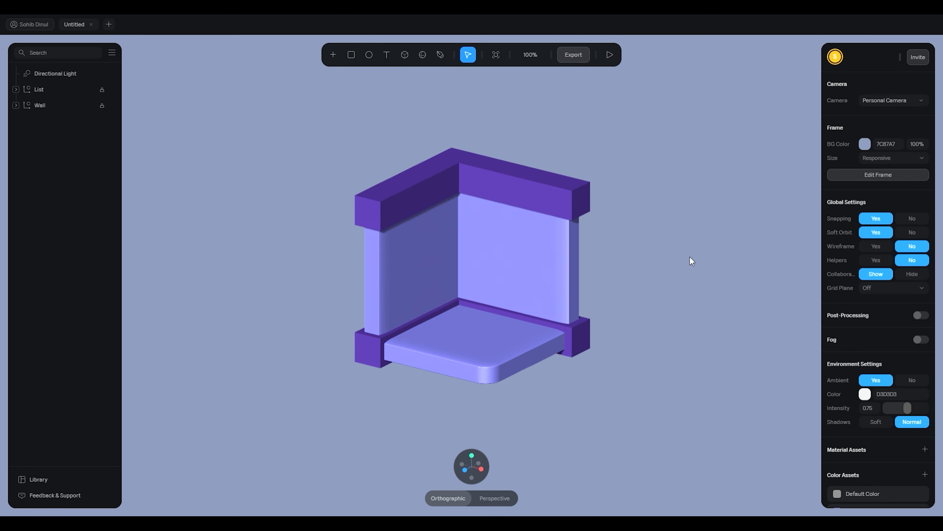
scroll(669, 280, "up", 5)
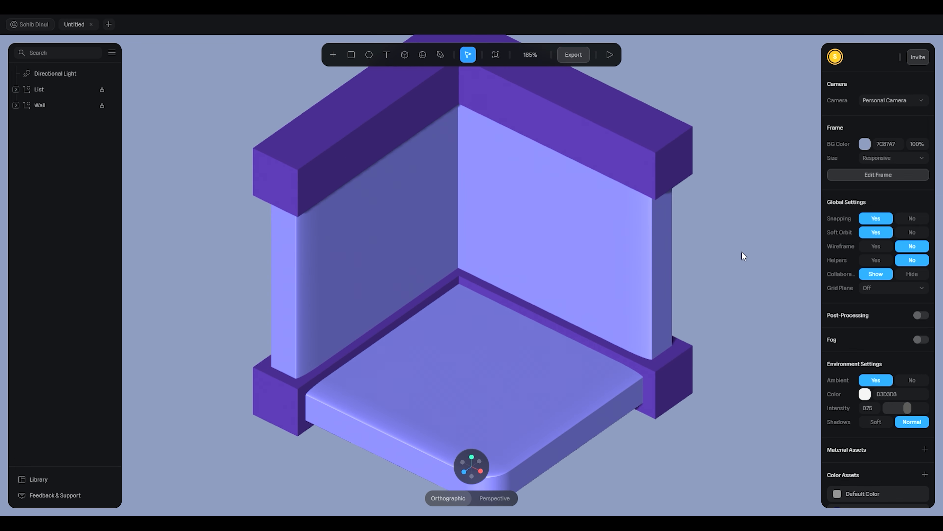
right_click(728, 214)
left_click(746, 226)
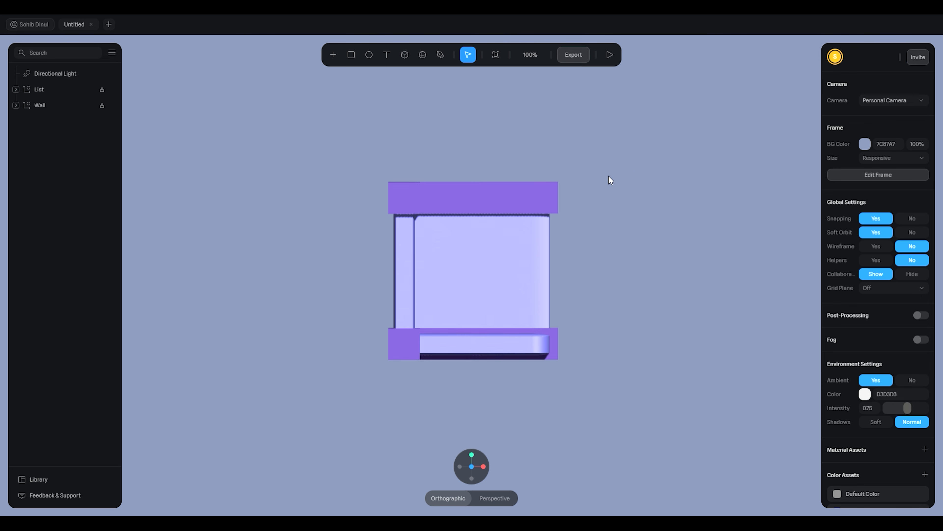
left_click_drag(611, 179, 608, 207)
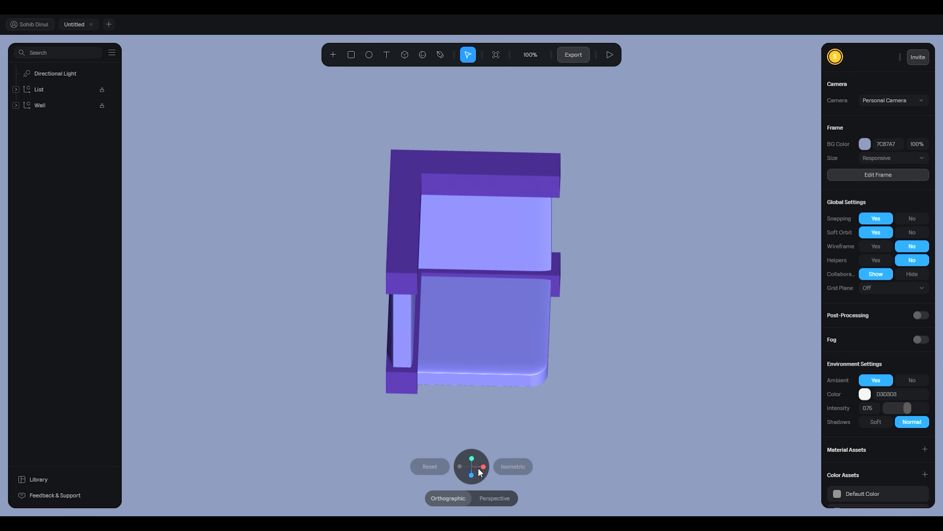
Add a tall 38 × 98 × 38 box beside the room's open side, working from the front view.
right_click(657, 276)
left_click(655, 290)
left_click(405, 54)
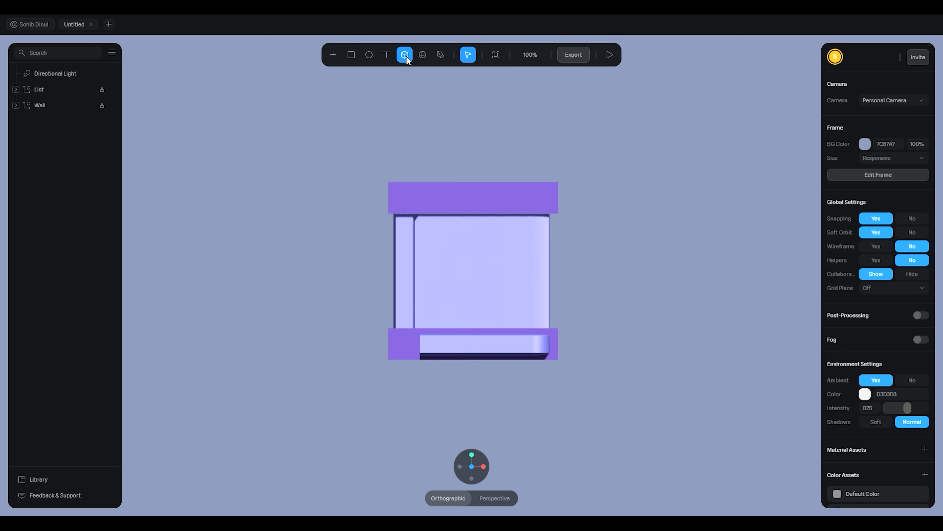
left_click_drag(632, 265, 650, 304)
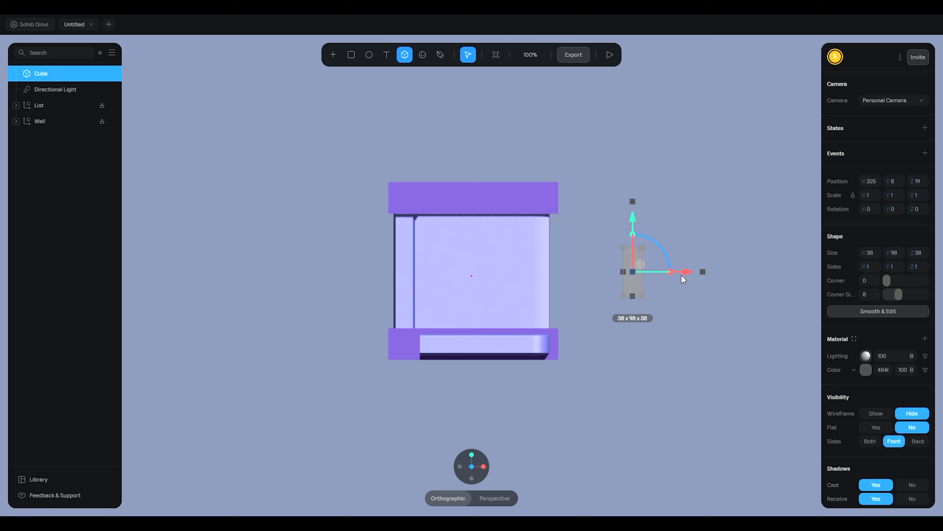
left_click(709, 202)
left_click_drag(709, 204, 655, 215, "alt")
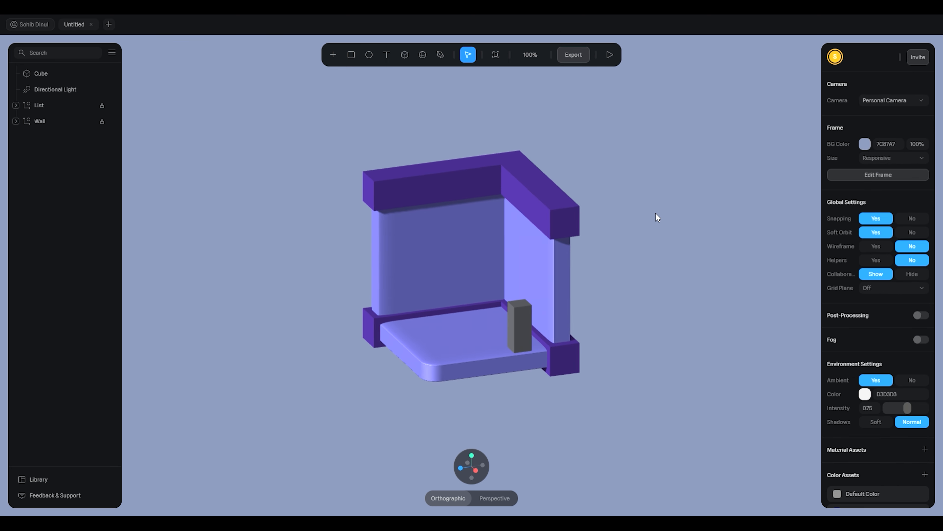
Duplicate the tall box, raise the copy straight above it to about Y 119, and shorten it to a Y scale of about 0.38.
left_click(522, 318)
scroll(558, 353, "up", 5)
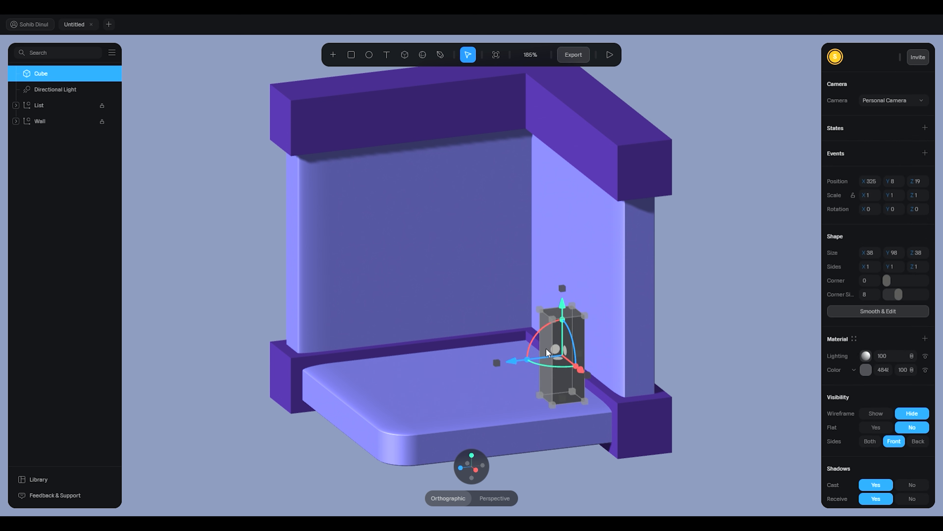
key("ctrl+d")
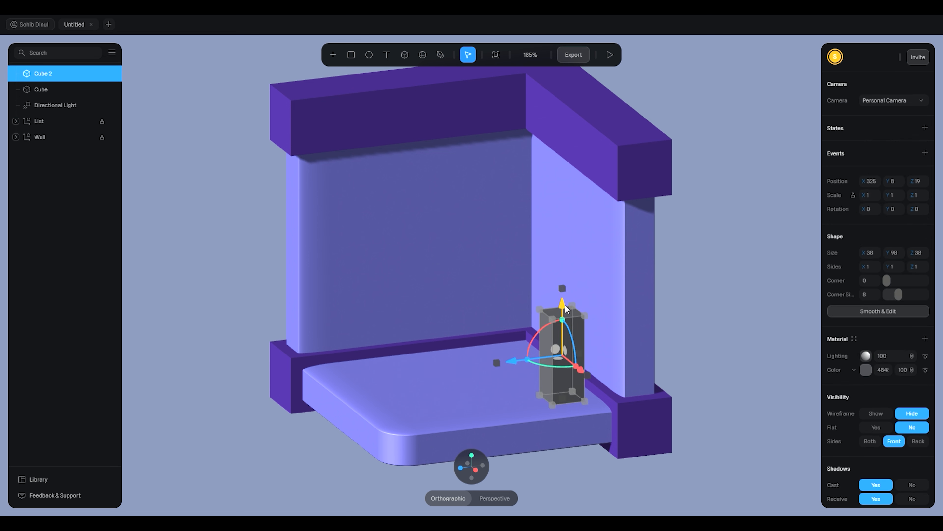
left_click_drag(564, 308, 563, 239)
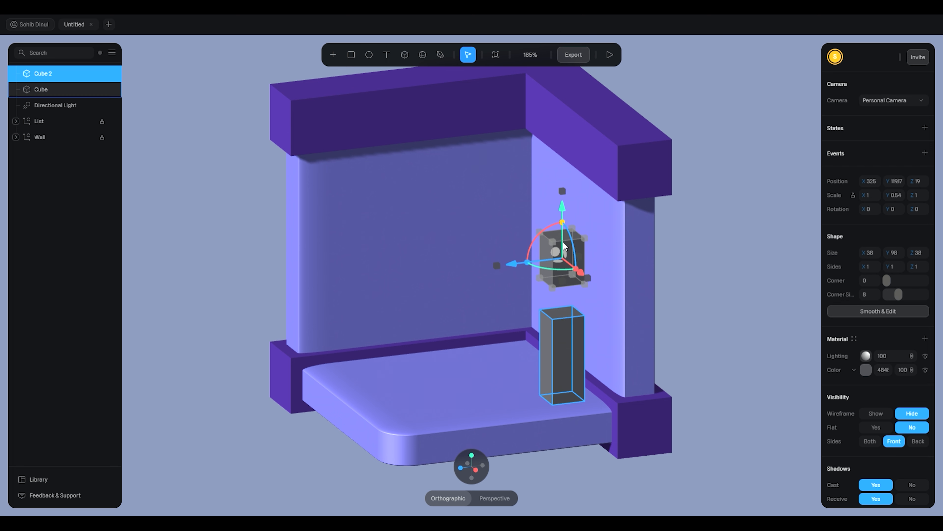
left_click_drag(659, 245, 640, 255)
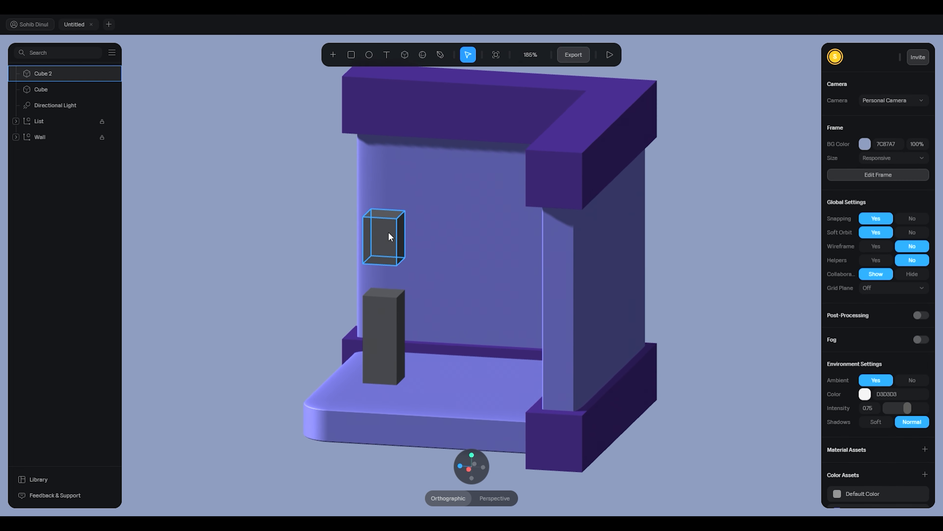
left_click(391, 218)
left_click_drag(384, 206, 385, 214)
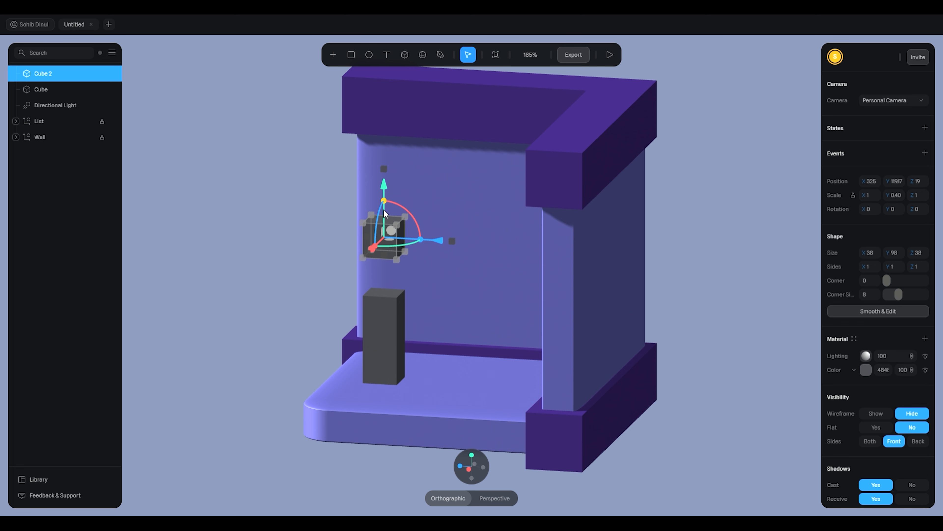
Smooth the shortened upper box into a ball with subdivision level 5.
left_click(898, 315)
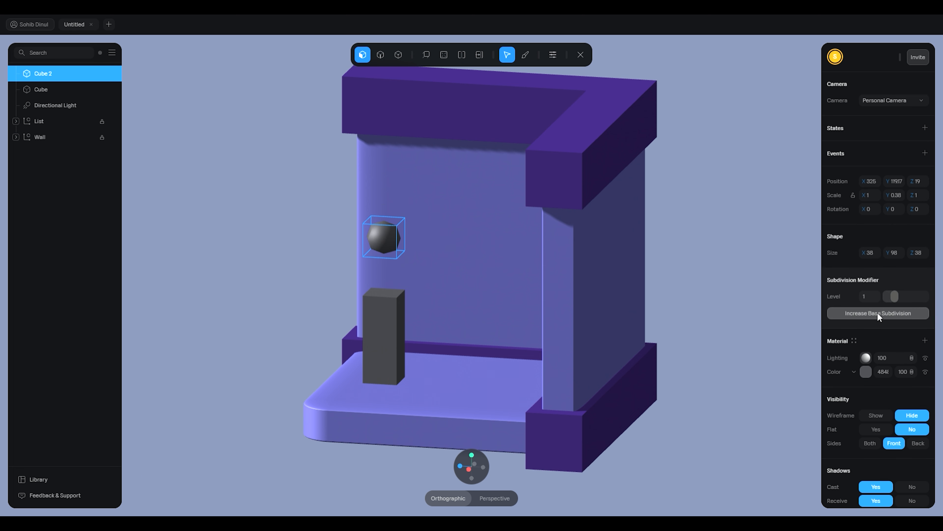
left_click(388, 233)
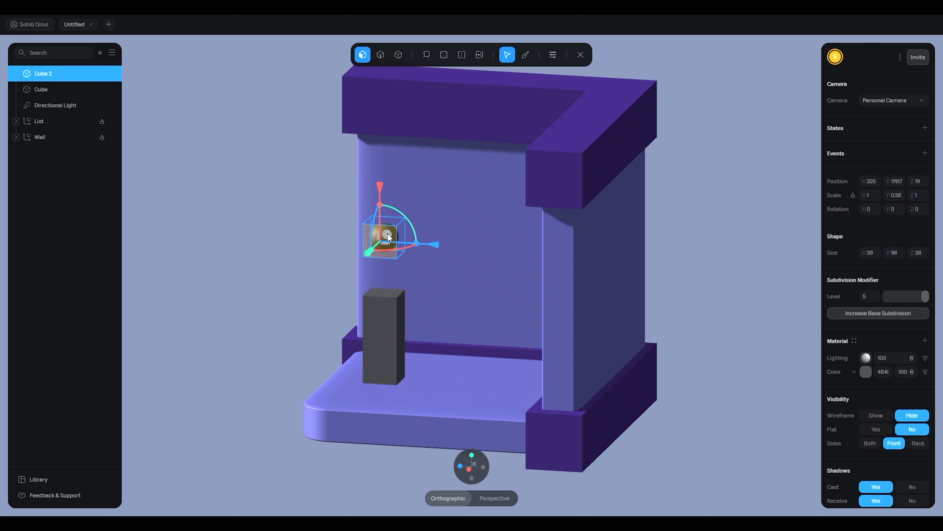
double_click(679, 247)
middle_click_drag(437, 258, 465, 265)
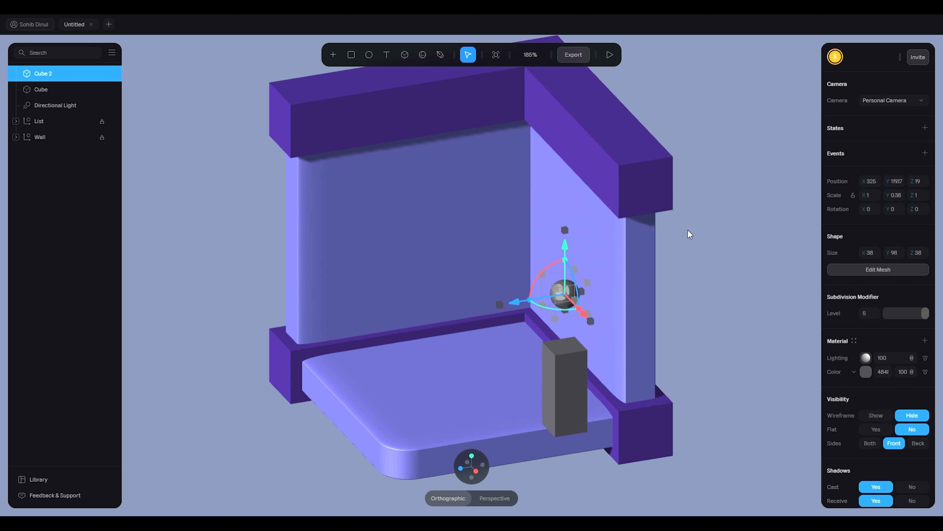
Enlarge the ball and stretch its height slightly to give it a rounder shape.
left_click(600, 73)
left_click(564, 295)
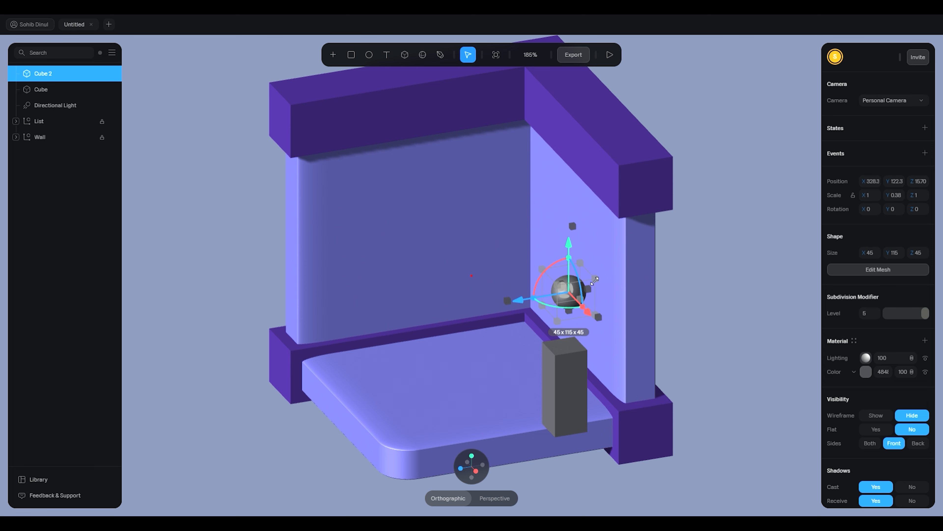
left_click_drag(565, 262, 567, 251)
left_click_drag(682, 265, 703, 299)
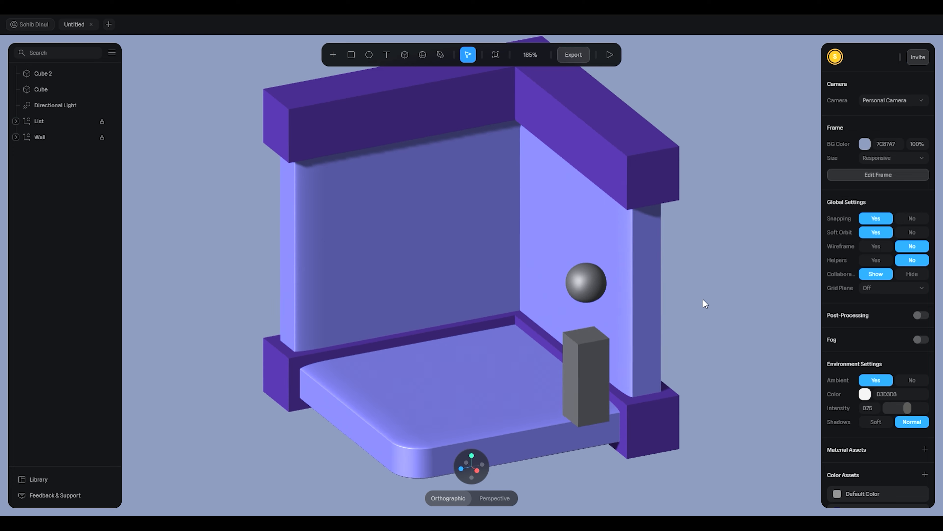
Smooth the tall box with subdivision level 4 and pull in one side face, narrowing it to about 34.4 in X.
left_click(704, 296)
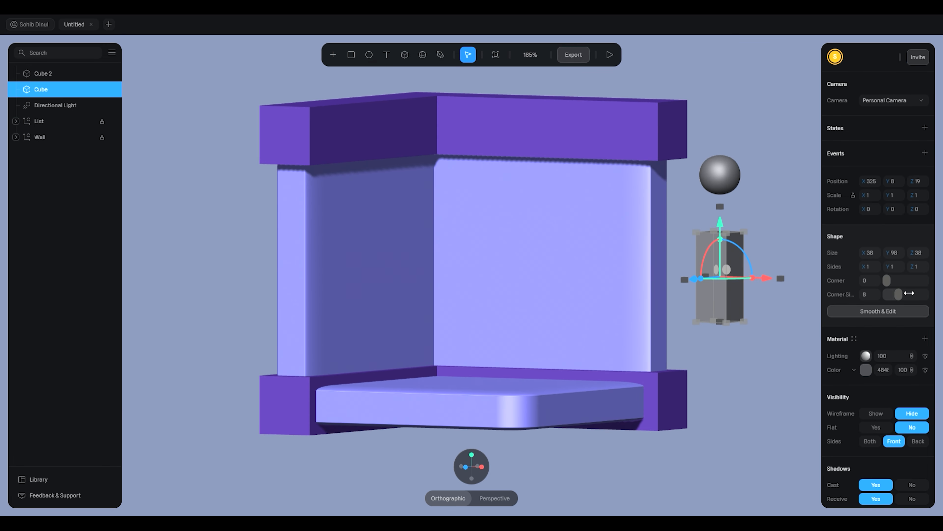
left_click(889, 315)
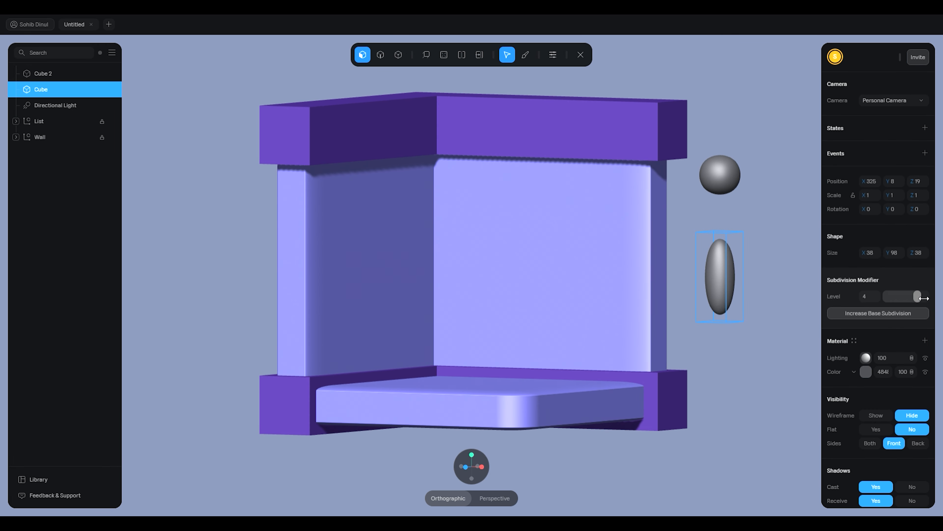
left_click(736, 268)
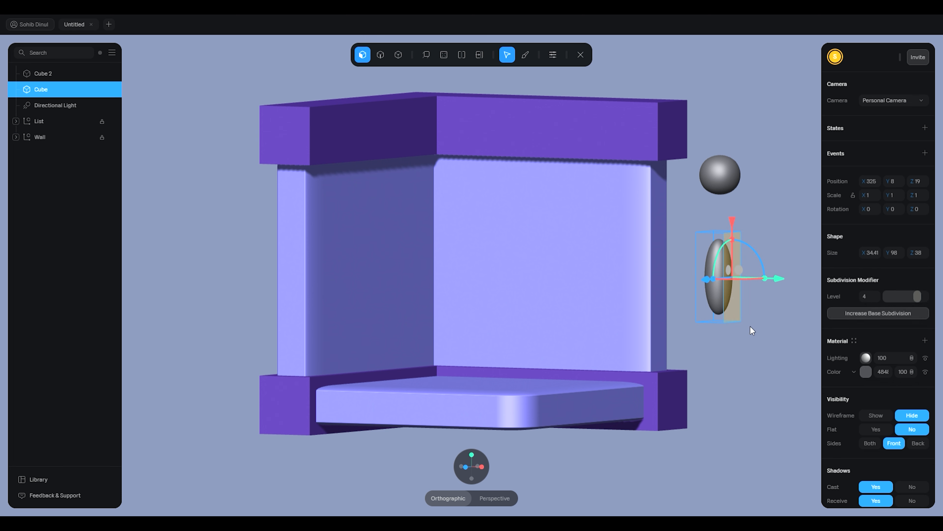
double_click(766, 329)
left_click_drag(758, 315, 768, 291, "alt")
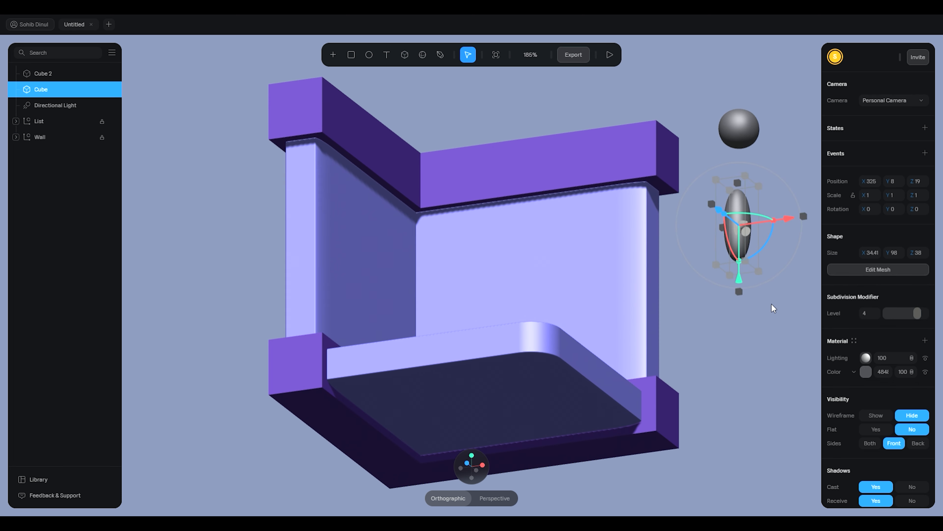
left_click(770, 304)
Extend the bottom face of the long smoothed shape downward, making it about 151.8 tall, and finish mesh editing.
left_click(738, 220)
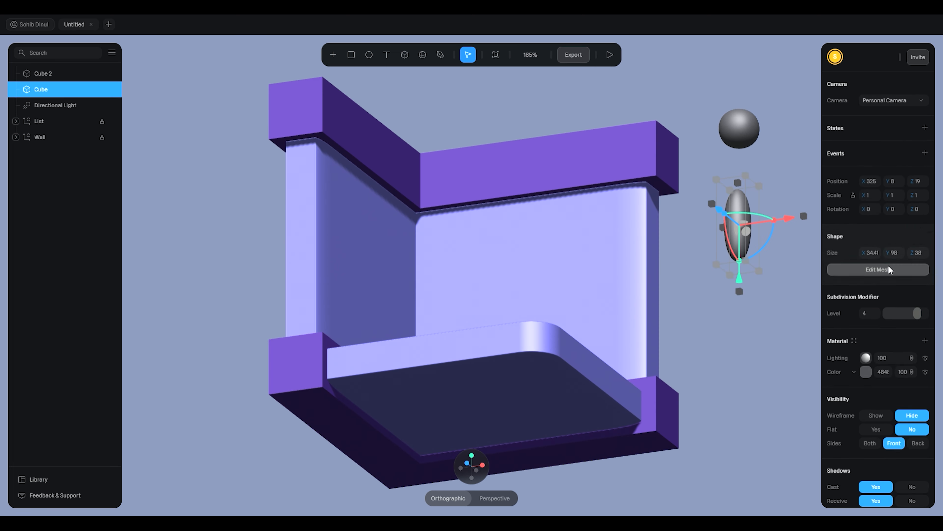
left_click(864, 270)
left_click(734, 269)
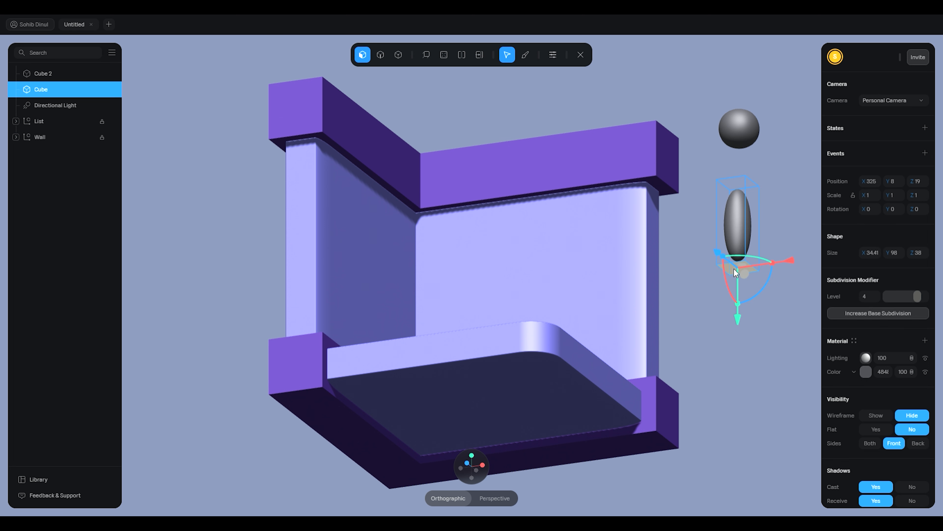
left_click_drag(738, 322, 736, 366)
middle_click_drag(767, 203, 748, 217)
left_click(526, 55)
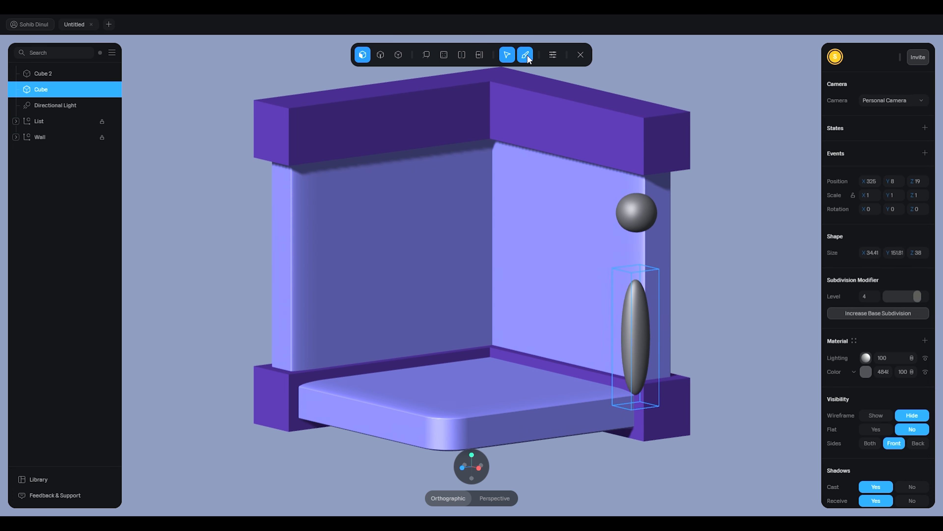
left_click(581, 54)
Move the long shape up and align it directly beneath the ball, at about X 326.7, Y 70.17, Z 26.21.
left_click_drag(643, 327, 641, 286)
left_click(702, 250)
middle_click_drag(705, 215, 738, 202)
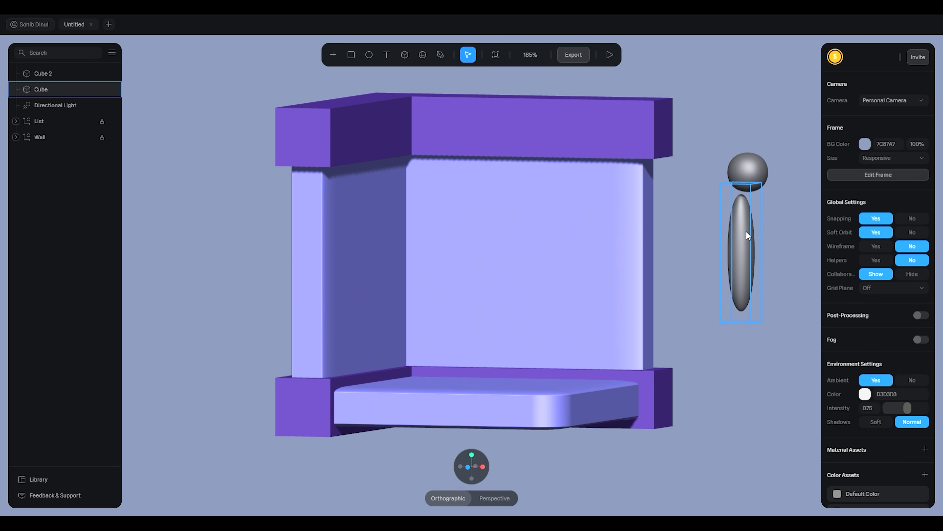
left_click_drag(737, 218, 738, 207)
left_click(791, 123)
middle_click_drag(788, 123, 696, 109)
scroll(470, 193, "up", 4)
left_click_drag(466, 186, 442, 184)
left_click(710, 181)
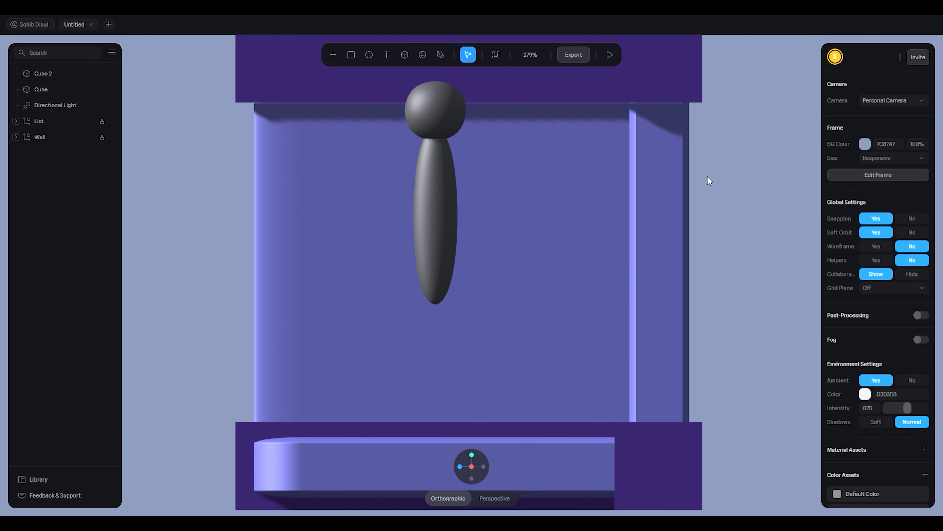
Insert an edge loop around the long shape and slide it down near the base to give it a blunter lower end.
mouse_move(710, 181)
middle_mouse_down()
mouse_move(728, 191)
mouse_move(721, 168)
mouse_move(697, 184)
middle_mouse_up()
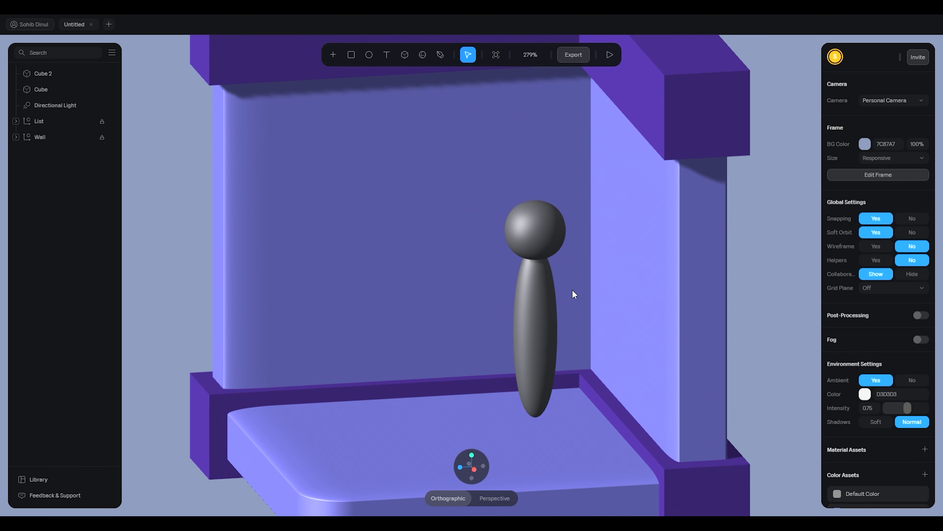
scroll(563, 229, "down", 3)
left_click(537, 314)
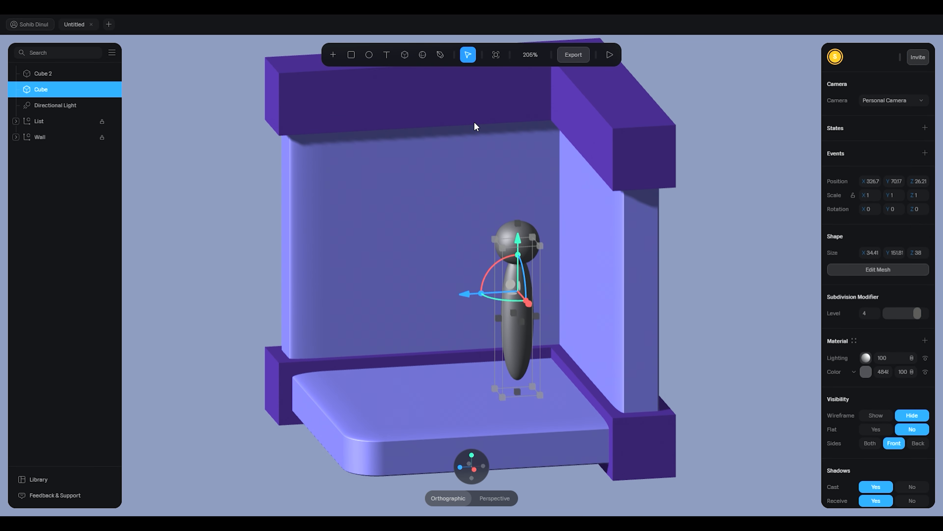
left_click(868, 271)
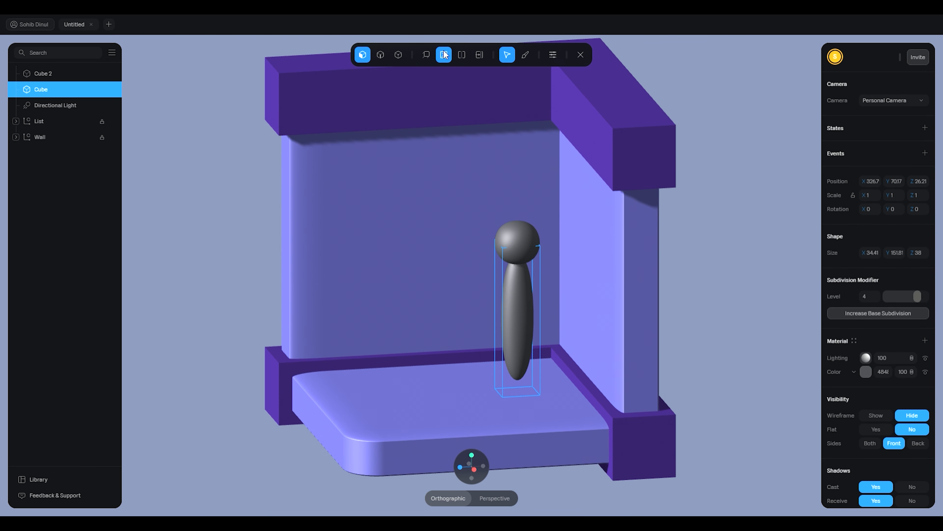
left_click(461, 57)
left_click(520, 313)
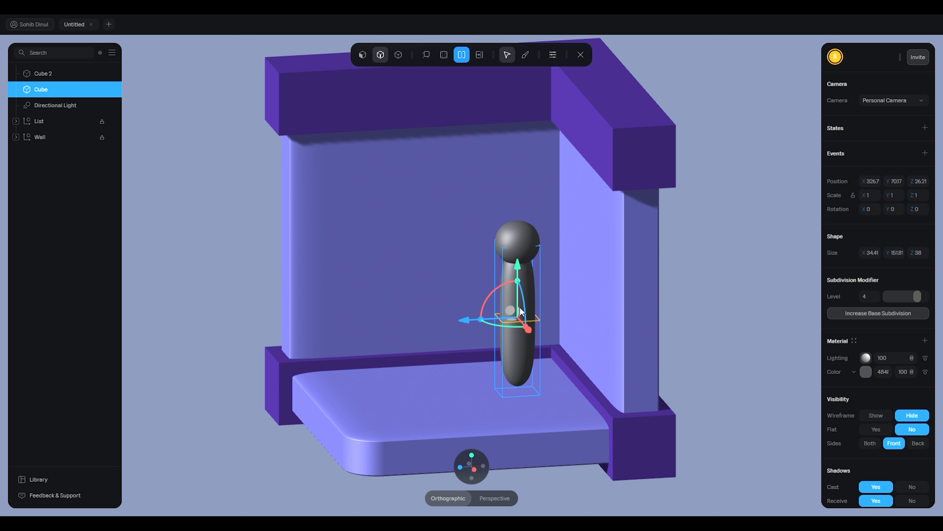
left_click_drag(520, 273, 516, 325)
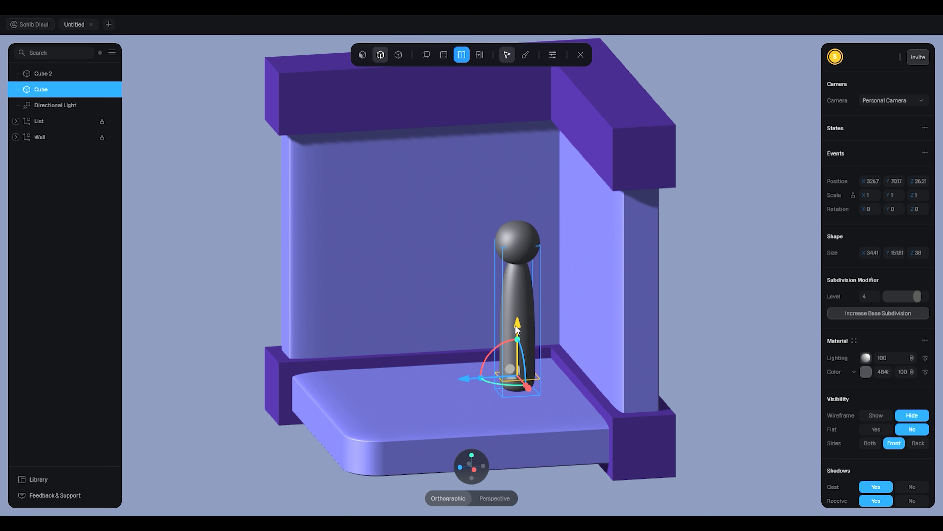
key("Escape")
left_click(722, 79)
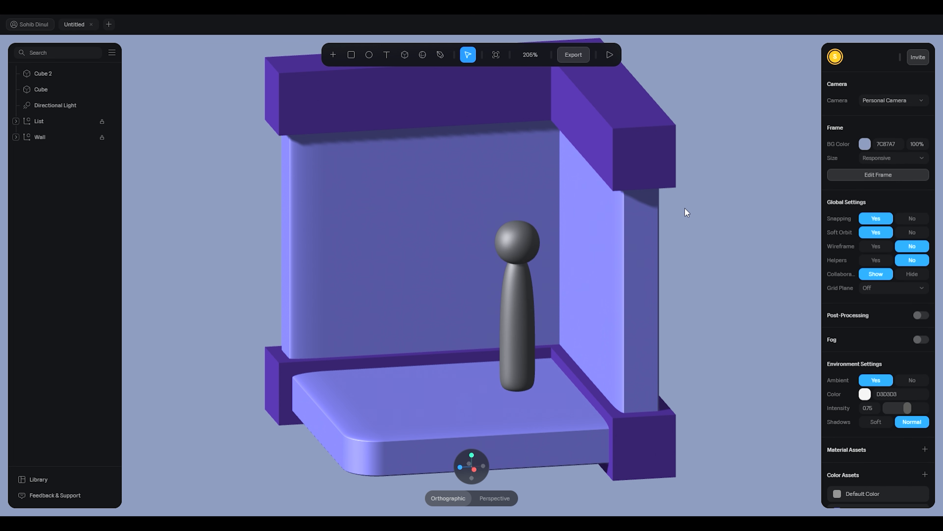
Duplicate the long rounded post, shift the copy beside it, and widen the copy to about 94 in Z.
left_click_drag(685, 209, 671, 199, "alt")
left_click(448, 247)
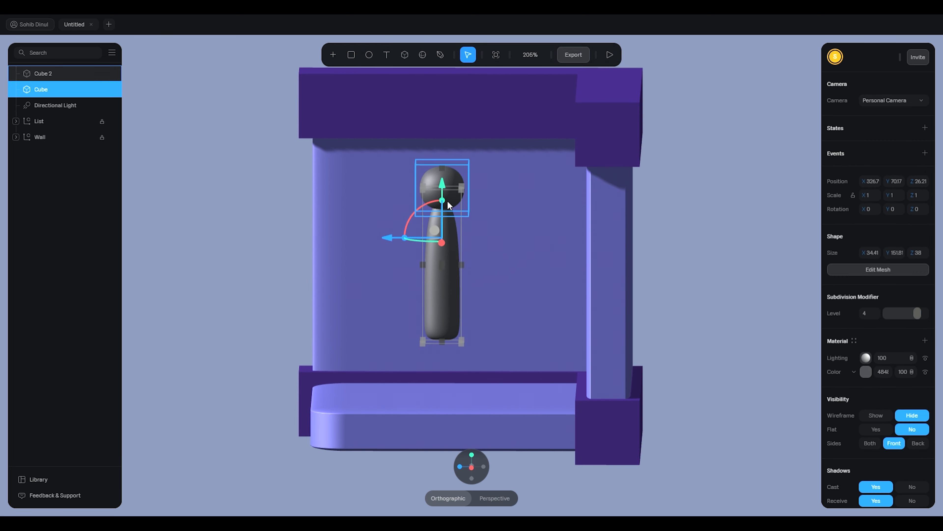
left_click(448, 182)
left_click(447, 243, "shift")
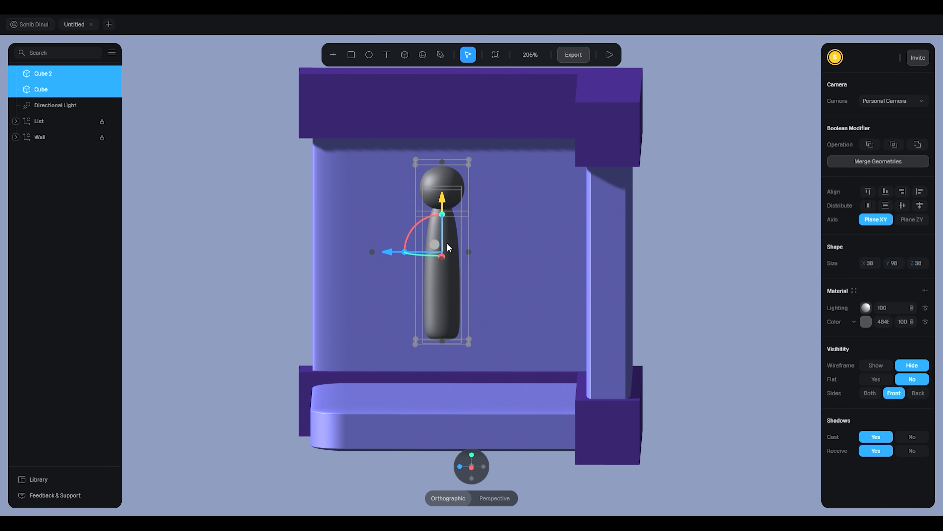
left_click(650, 238)
left_click(437, 265)
key("ctrl+d")
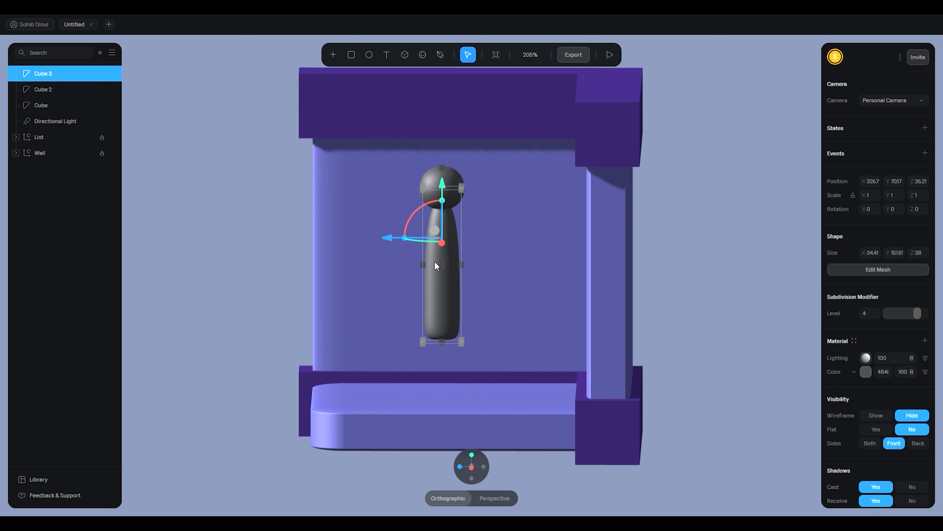
left_click_drag(392, 242, 305, 242)
left_click_drag(379, 267, 435, 272)
left_click(632, 281)
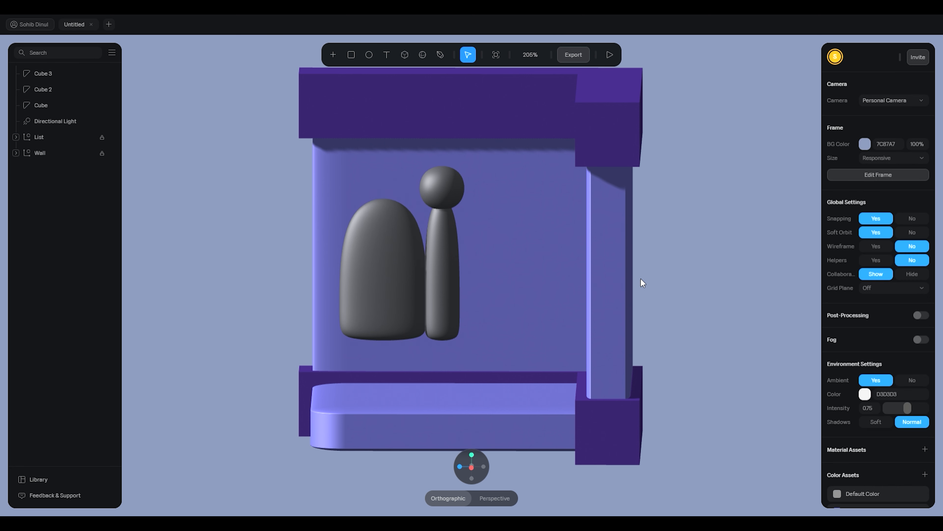
Reshape the wide copy into a low panel about 165 long in Z, scaled to about 1.10 in X and 0.59 in Y.
left_click_drag(579, 273, 638, 287, "alt")
left_click(697, 344)
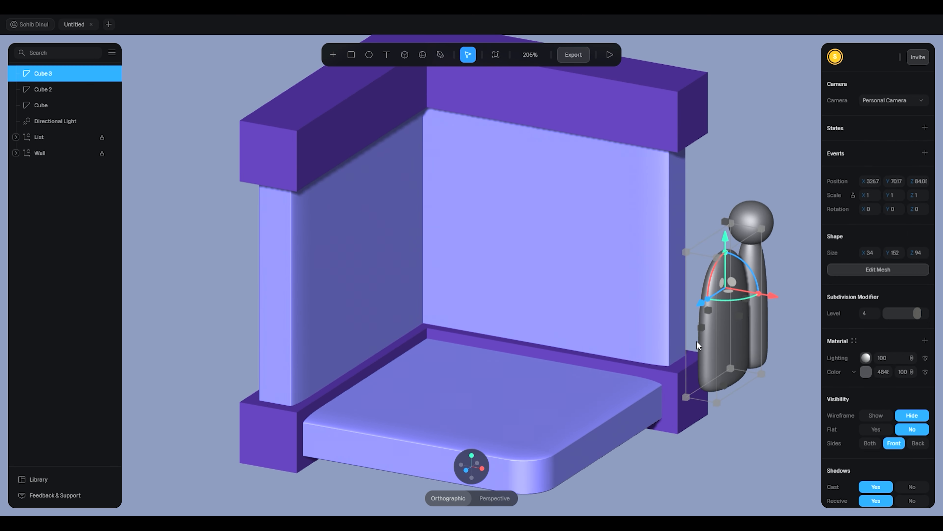
left_click_drag(704, 332, 664, 346)
left_click_drag(651, 350, 667, 349)
left_click_drag(708, 266, 710, 294)
left_click(756, 165)
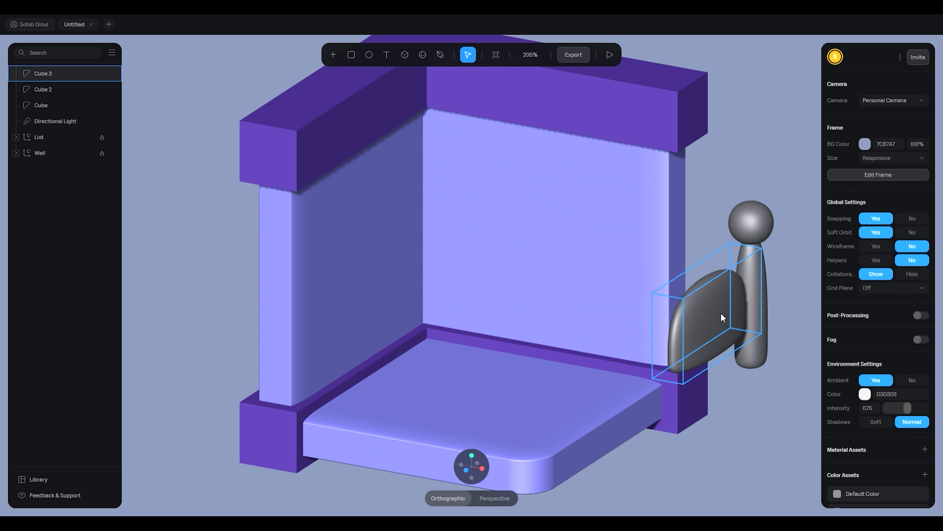
left_click(721, 312)
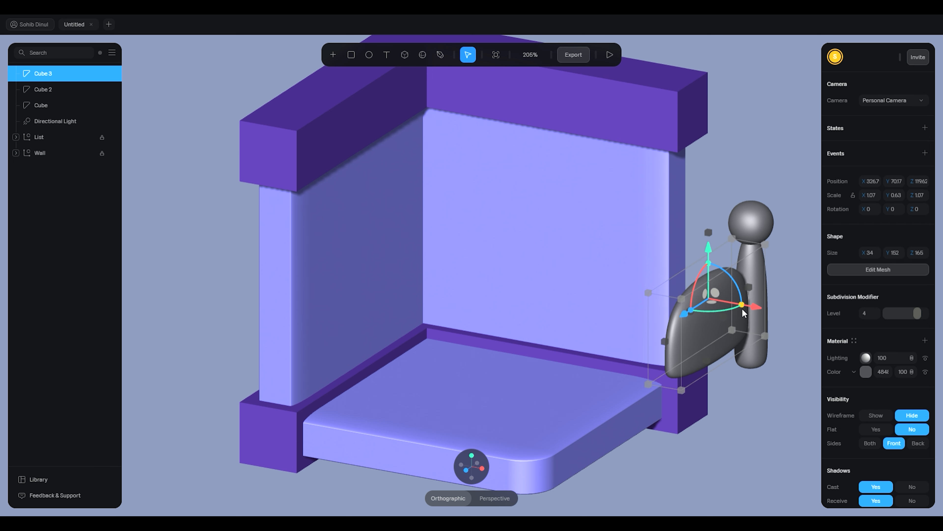
left_click_drag(743, 306, 745, 309)
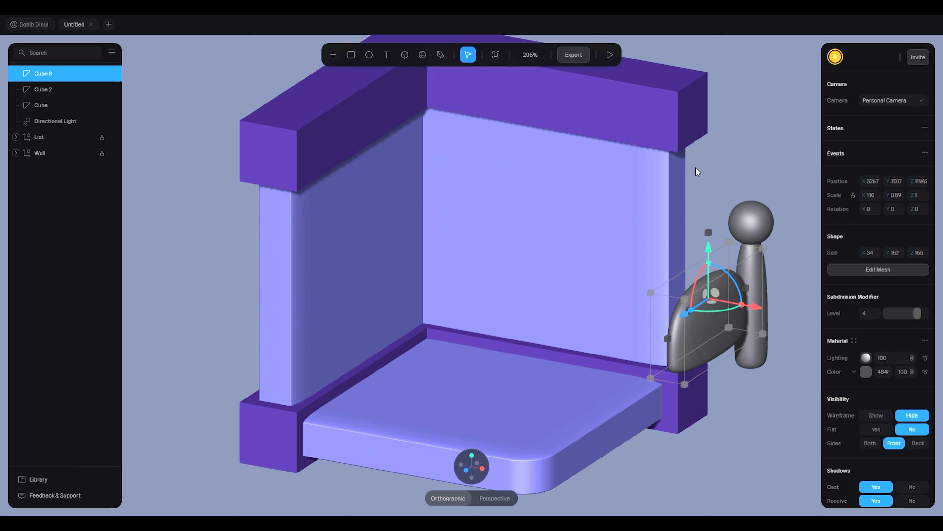
Move the low panel against the post and level with its base, at about Y 28.58, Z 108.6.
left_click_drag(697, 172, 706, 305)
left_click(448, 288)
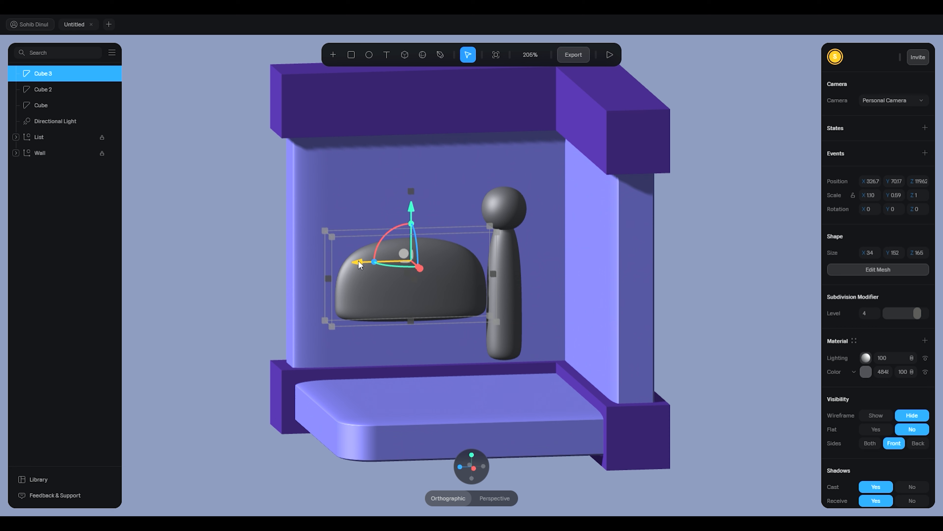
left_click_drag(358, 260, 369, 260)
left_click_drag(422, 206, 421, 247)
left_click(537, 267)
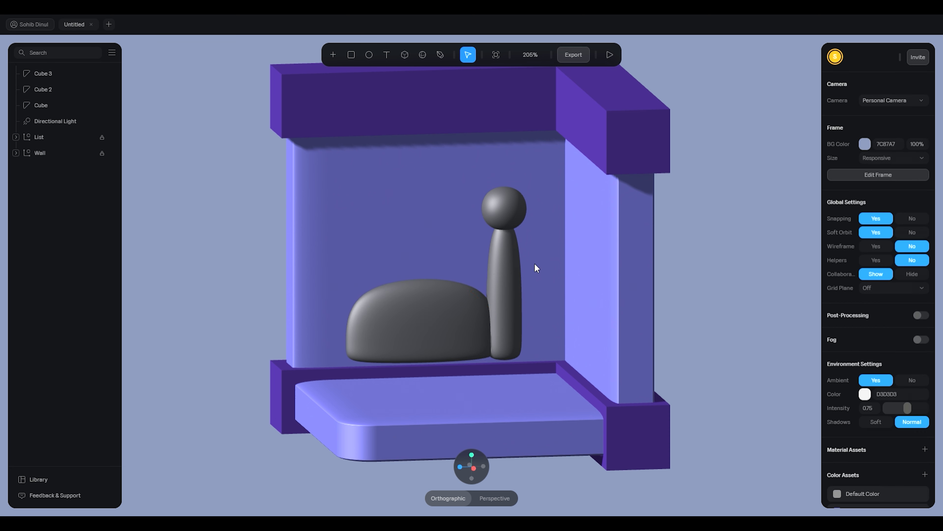
Stretch the panel's top upward to make its Y size about 250, with its base level with the post's.
left_click(508, 275)
left_click(427, 284)
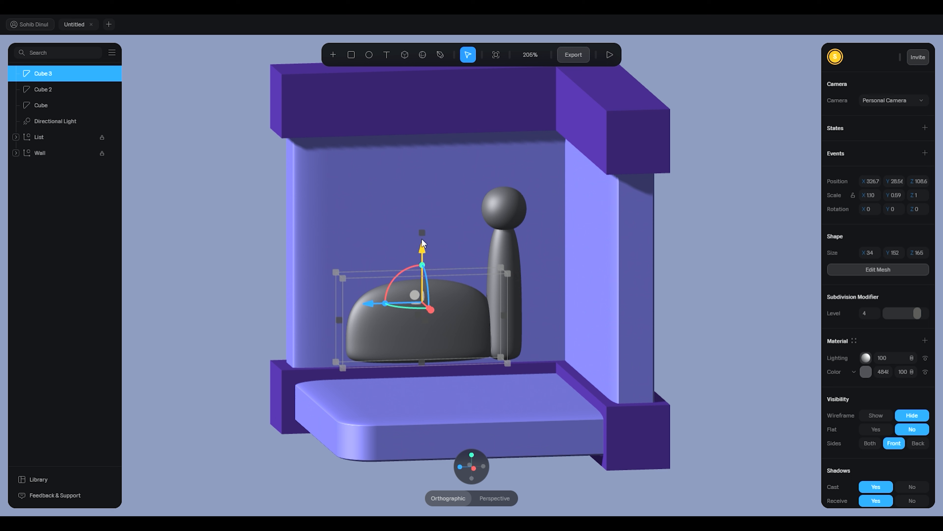
left_click_drag(423, 238, 427, 178)
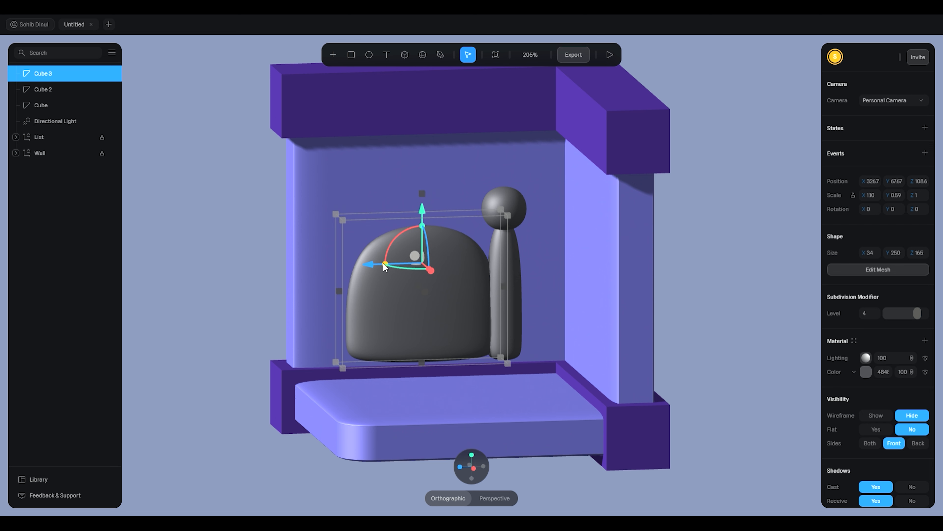
Duplicate the post and its ball together and move the copies along Z to the panel's opposite end.
left_click(519, 265)
left_click(510, 195, "shift")
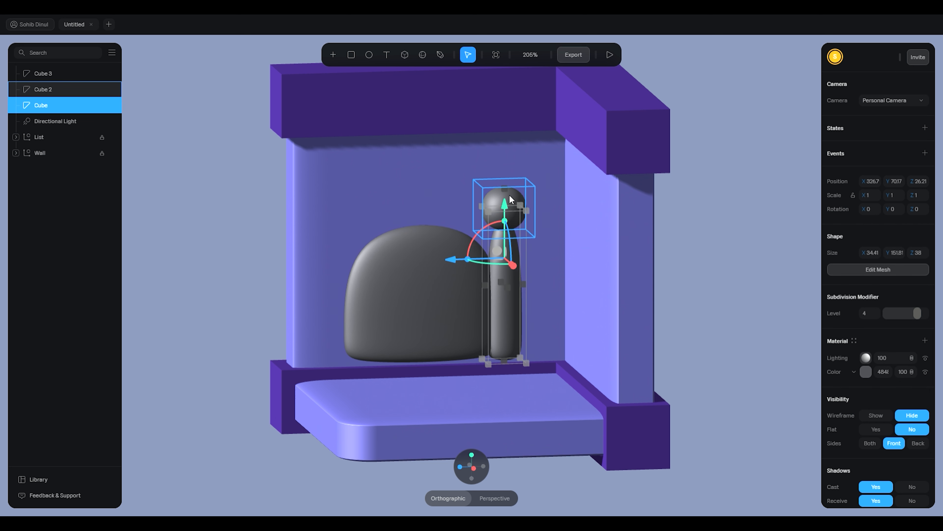
key("ctrl+d")
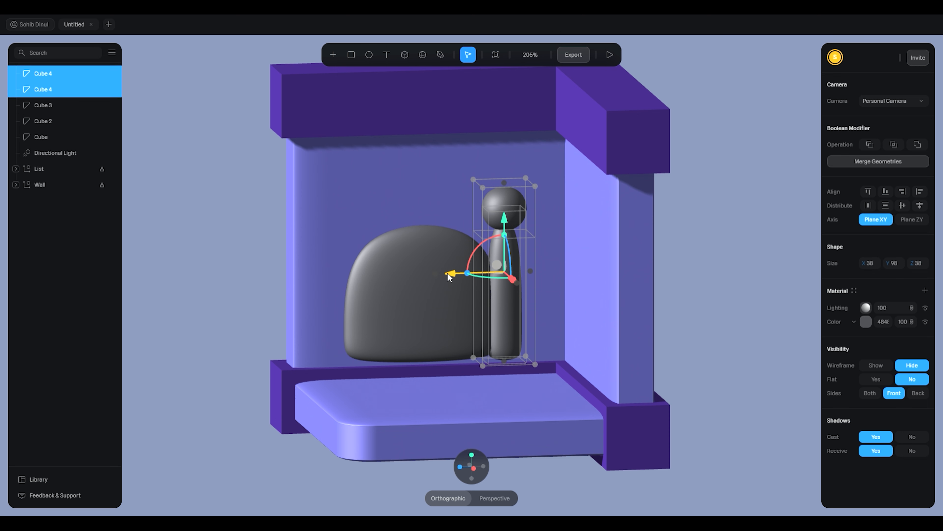
left_click_drag(448, 277, 276, 293)
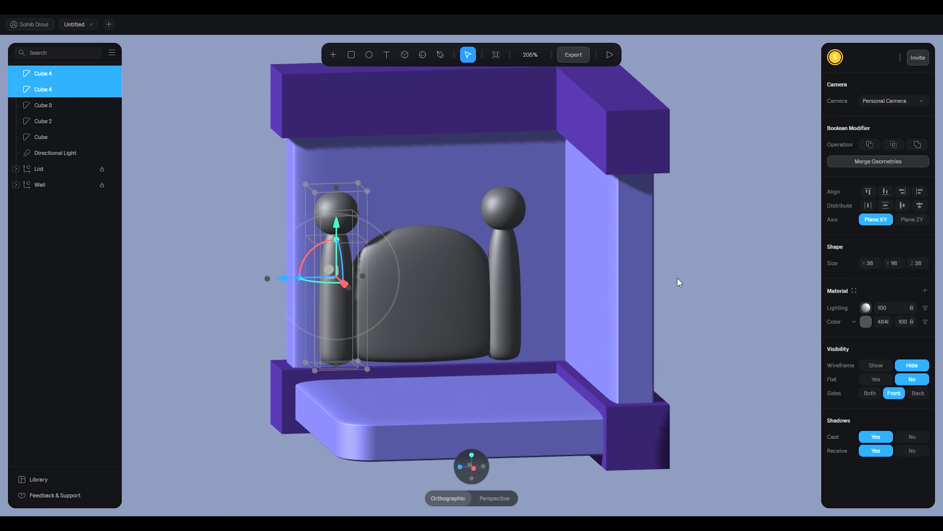
right_click_drag(679, 282, 607, 259)
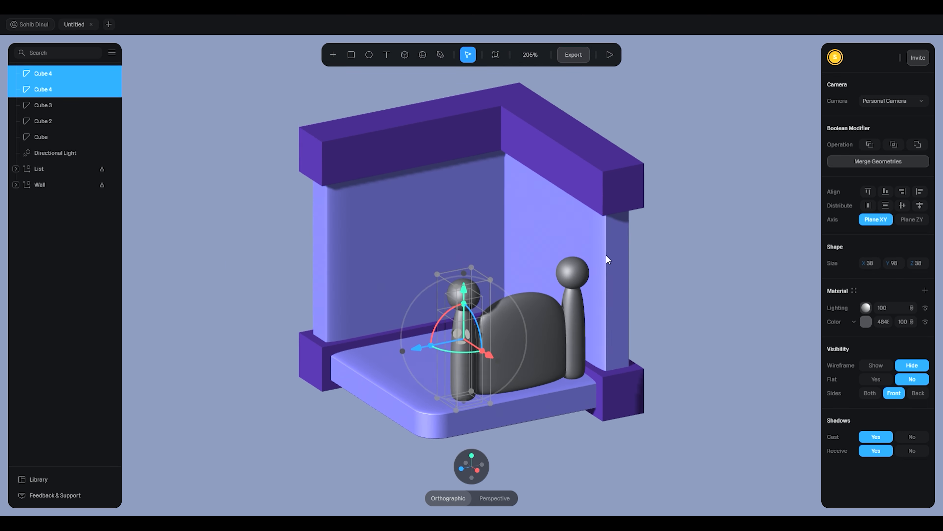
left_click(680, 379)
Group the panel with both posts and their balls, and rename the group as Bed 1.
left_click_drag(631, 257, 442, 403)
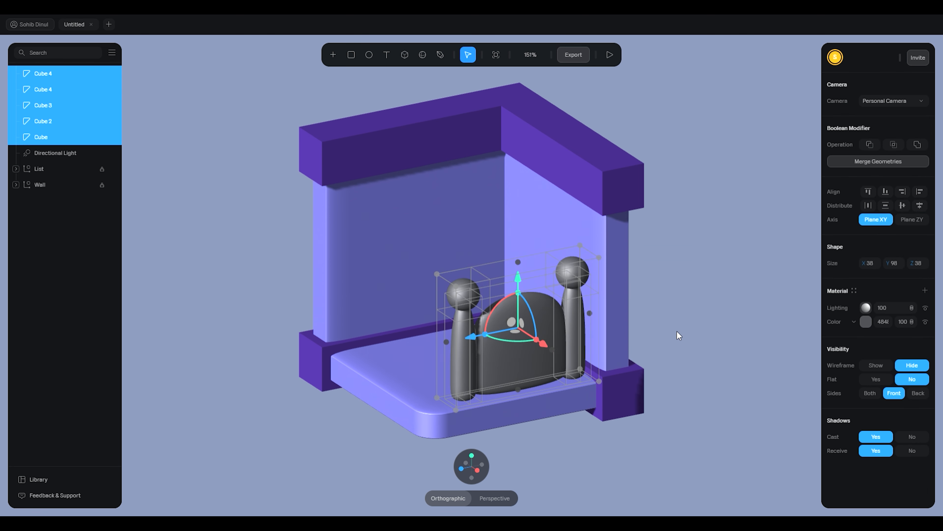
left_click(677, 331)
right_click_drag(683, 306, 656, 289)
left_click_drag(260, 191, 507, 323)
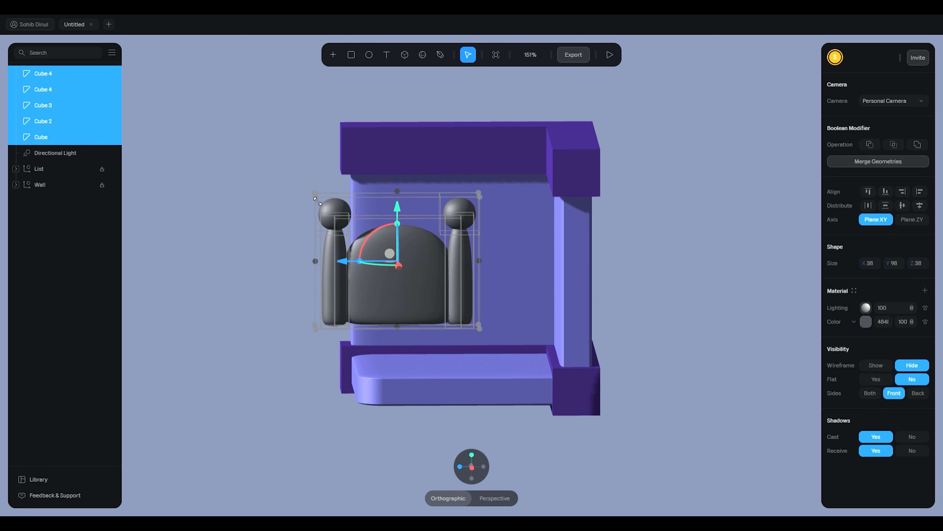
key("ctrl+g")
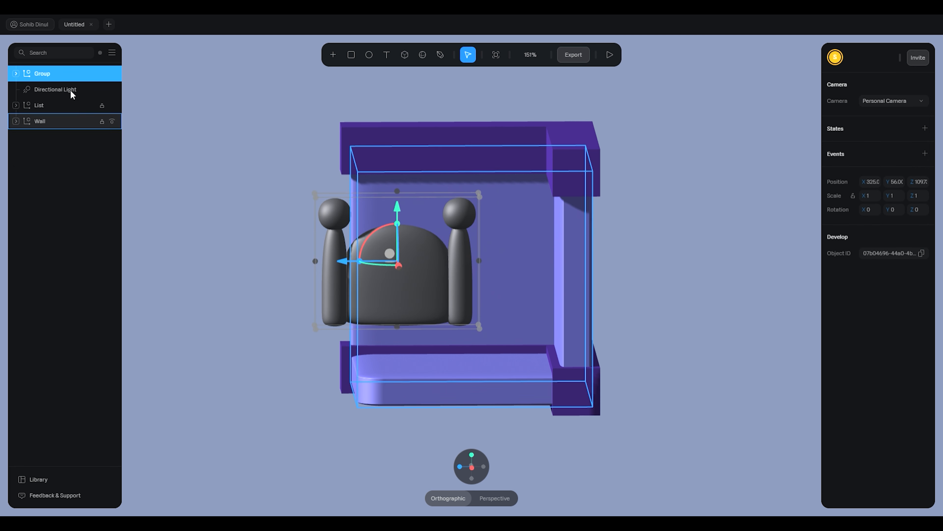
double_click(47, 76)
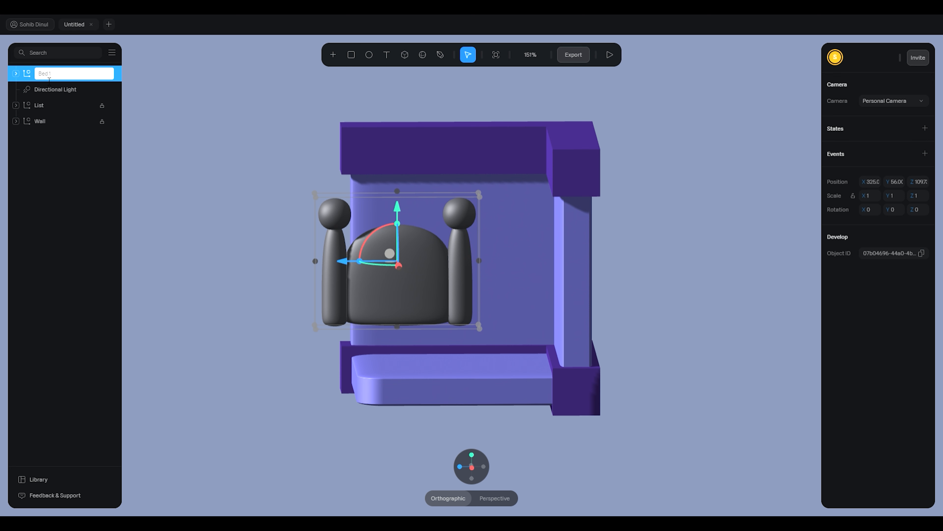
left_click(257, 155)
Try placing the Bed 1 group inside the room, lowering it to about Y -38.8 and moving it to about X 11.21.
left_click(407, 258)
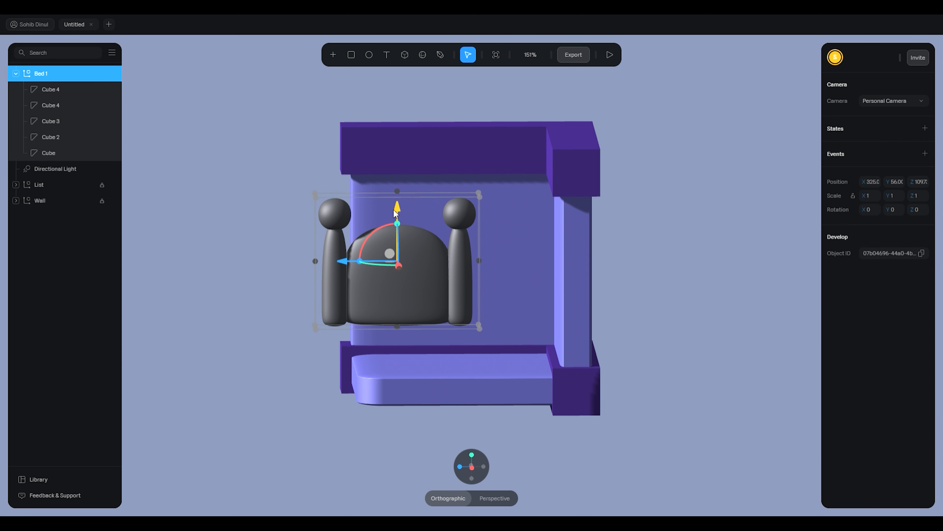
left_click(474, 469)
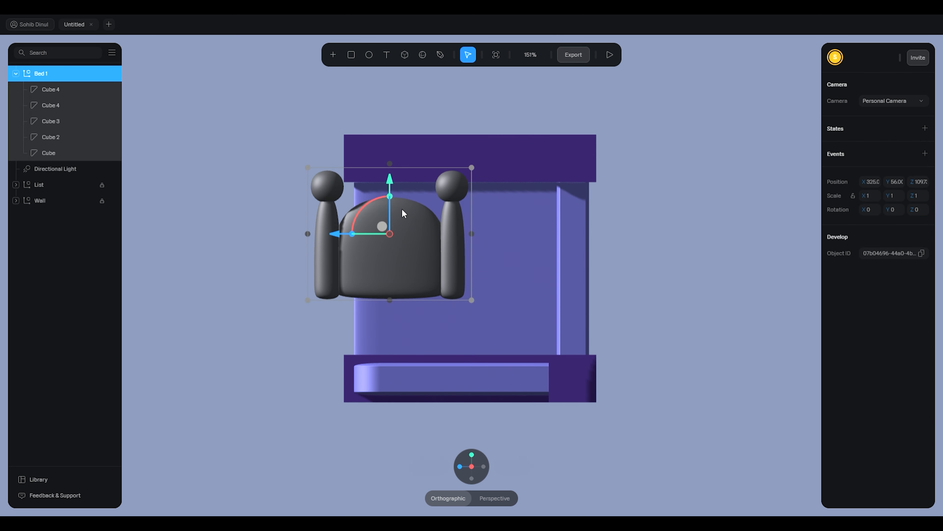
left_click_drag(389, 186, 388, 259)
left_click_drag(621, 327, 692, 338)
left_click(692, 337)
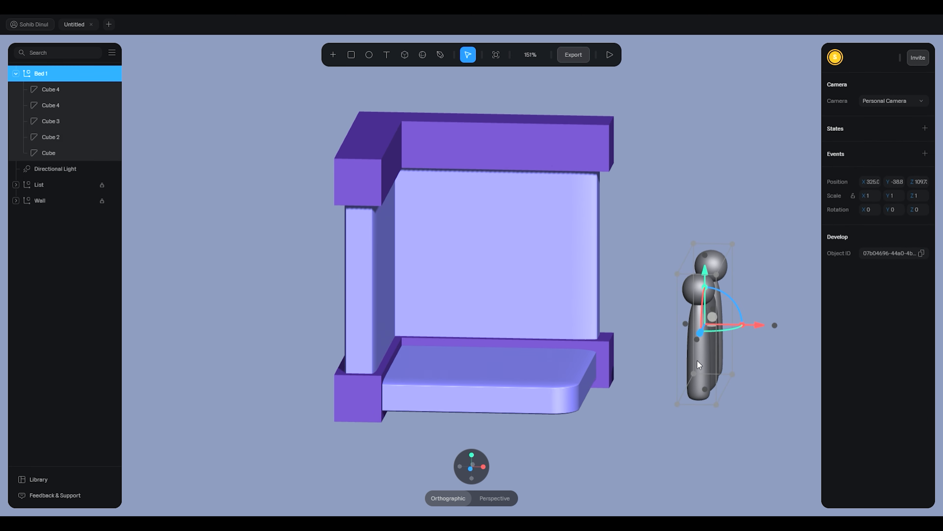
left_click_drag(765, 319, 527, 311)
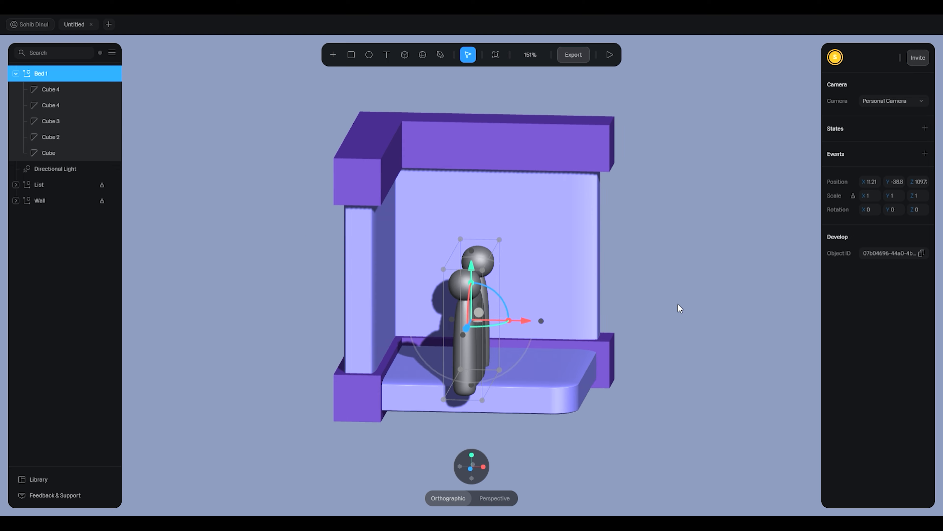
Move the Bed 1 group up and well outside the room, to about X 1031, Y 294.4.
left_click_drag(678, 308, 642, 304)
scroll(642, 303, "down", 5)
scroll(501, 286, "down", 3)
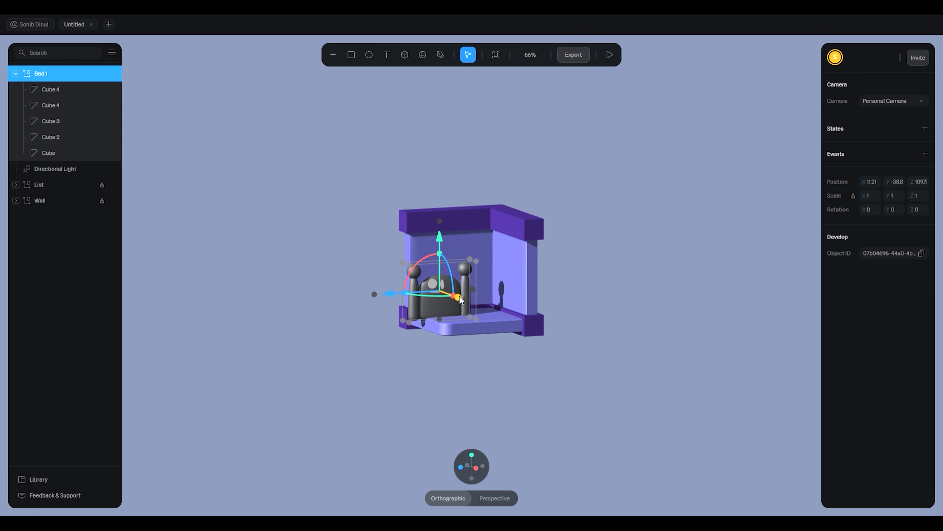
left_click_drag(459, 297, 574, 365)
left_click_drag(563, 277, 578, 174)
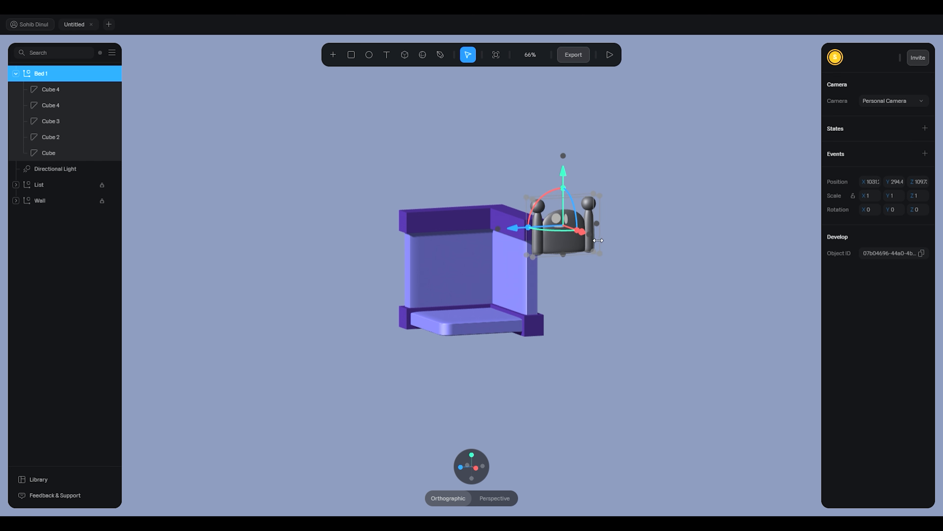
left_click_drag(635, 245, 660, 238)
left_click(490, 316)
From the top view, draw a 46 x 253 x 46 box on the floor along the side wall.
scroll(490, 316, "up", 5)
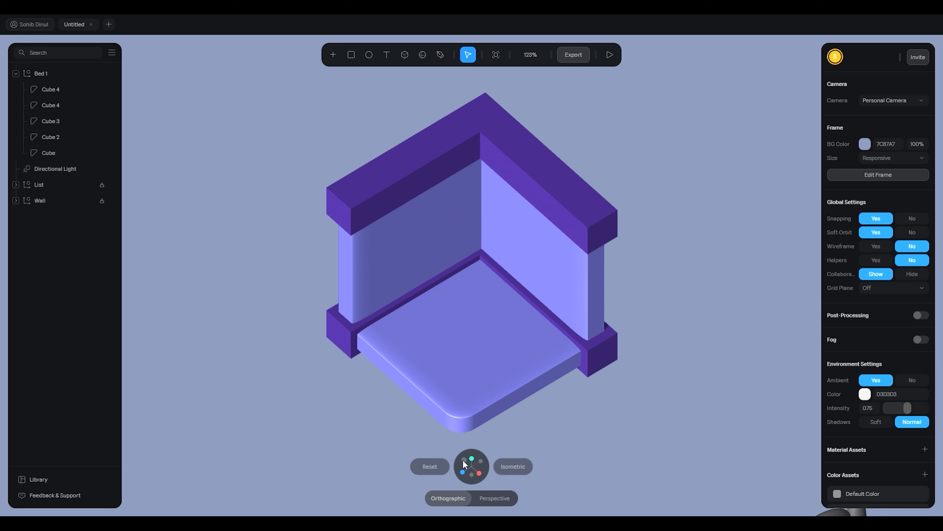
left_click(471, 457)
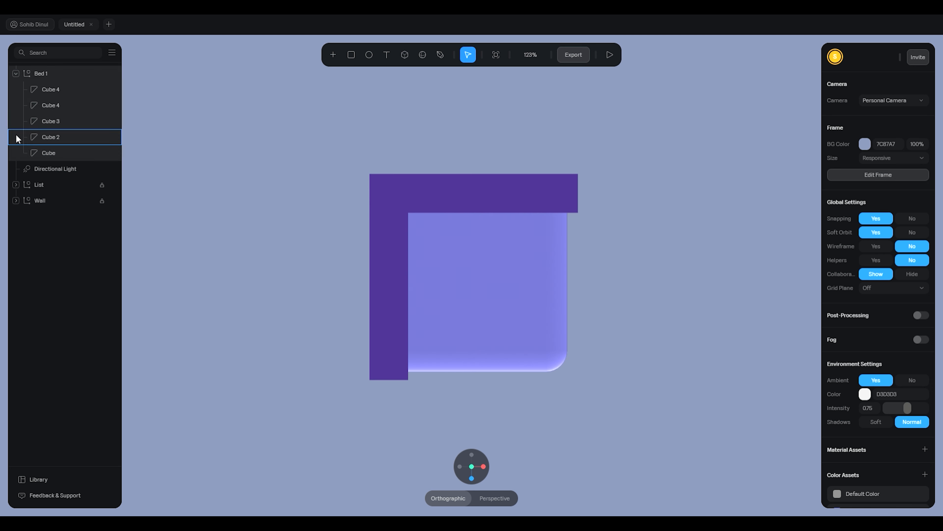
left_click(15, 73)
left_click(404, 54)
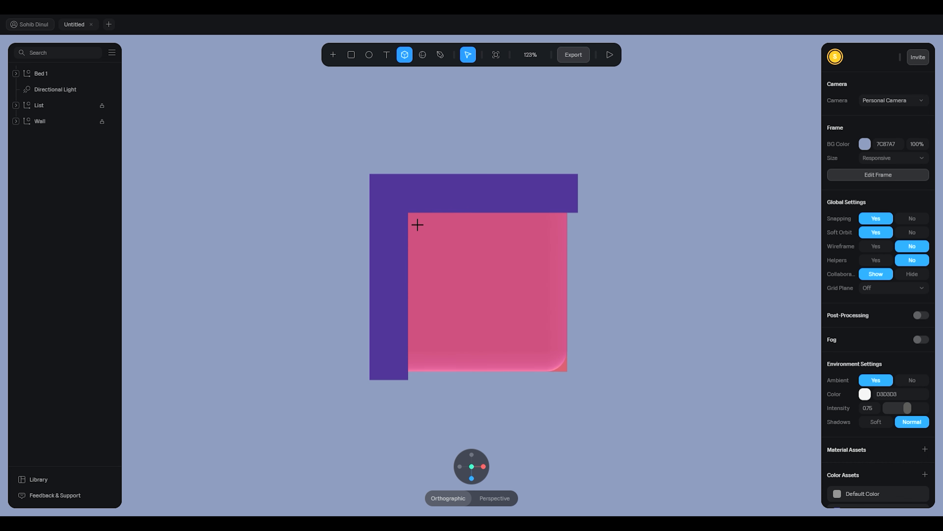
left_click_drag(418, 222, 461, 364)
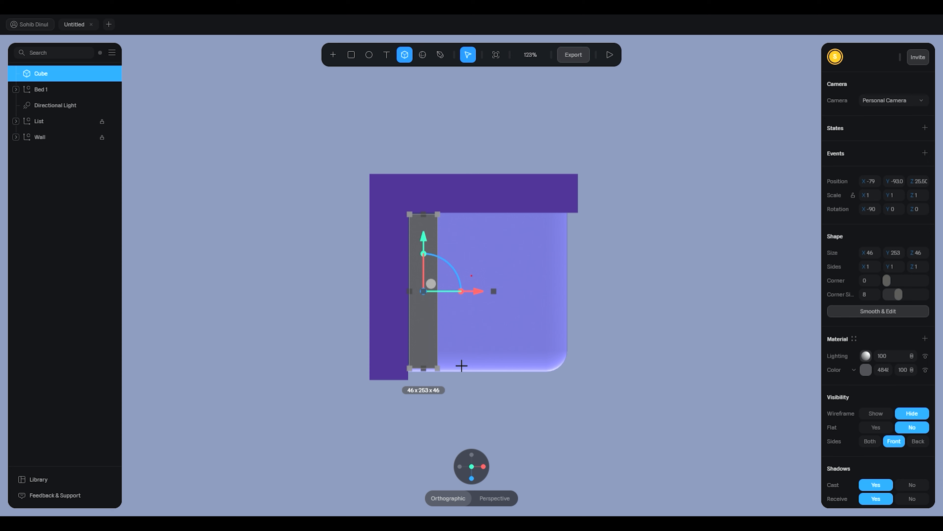
left_click(594, 301)
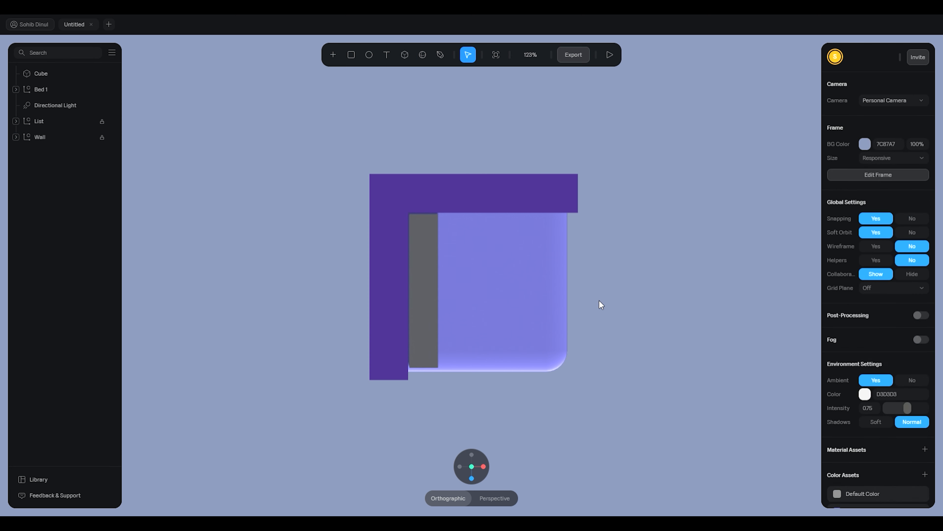
Enlarge the floor box to 47 x 263 x 47 and position it along the wall at about Z 28.54.
left_click_drag(599, 301, 544, 229)
left_click(406, 330)
scroll(385, 349, "up", 5)
left_click_drag(301, 374, 295, 380)
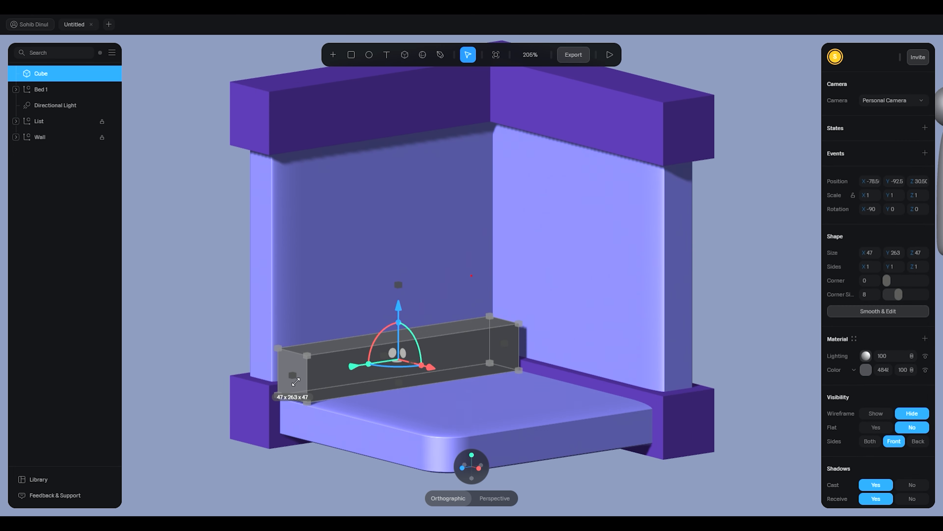
left_click(179, 360)
left_click_drag(416, 333, 385, 361, "alt")
left_click(409, 339)
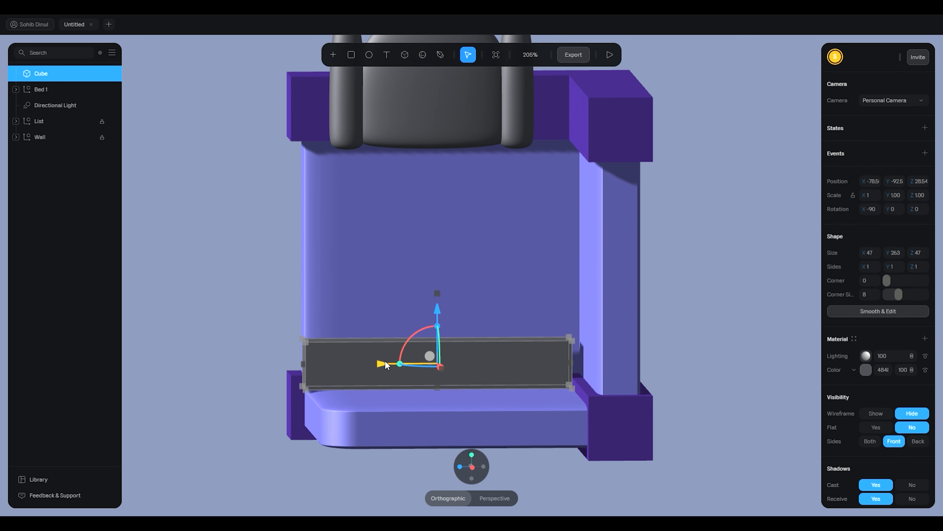
left_click(680, 333)
left_click_drag(680, 333, 679, 332, "alt")
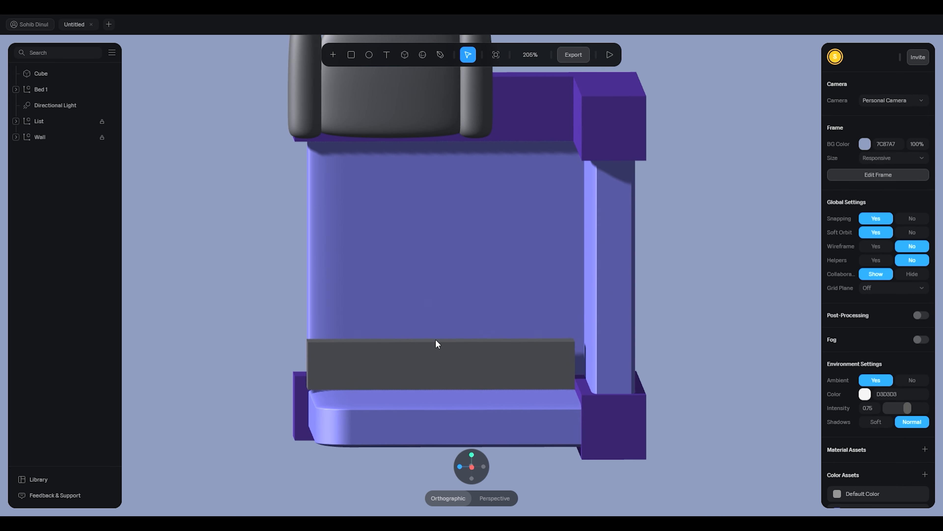
left_click(384, 356)
left_click(645, 303)
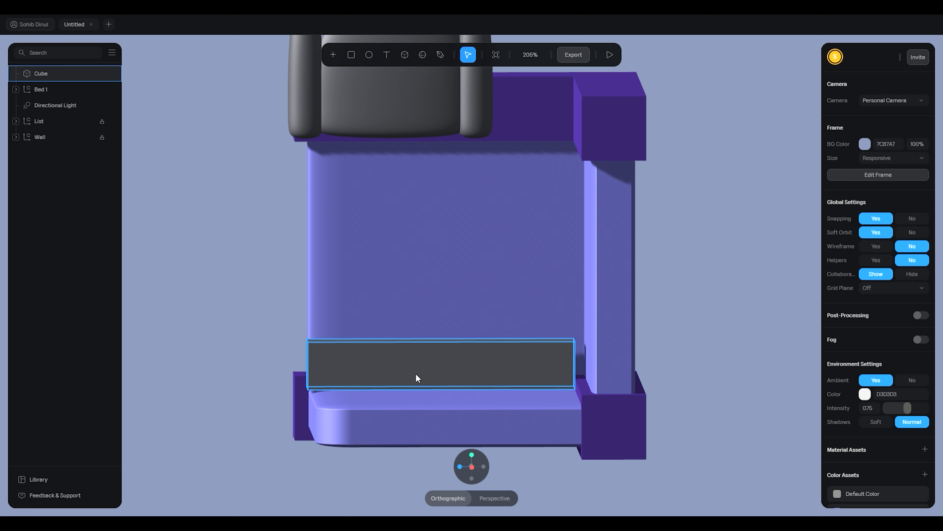
Reduce the height of the box along the side wall to 13, keeping it resting on the floor.
left_click(377, 365)
left_click_drag(640, 319, 680, 308)
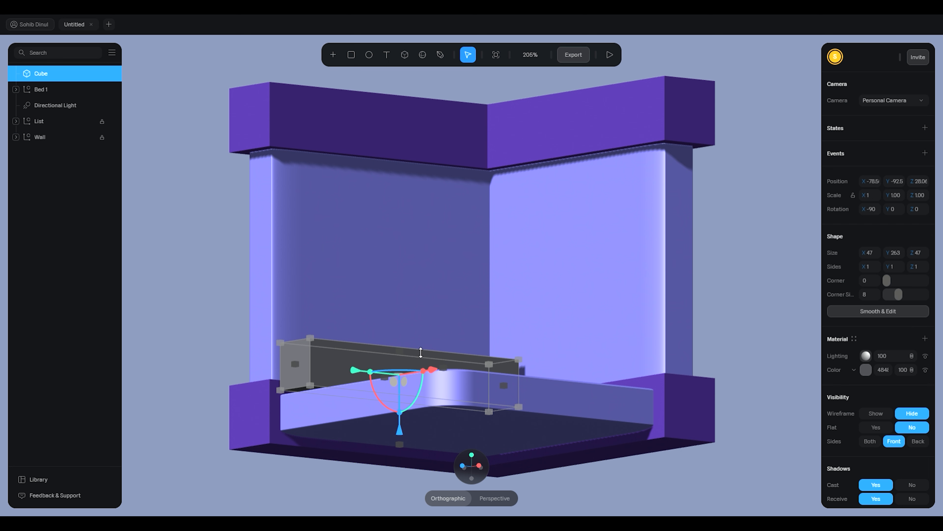
left_click_drag(694, 311, 678, 326)
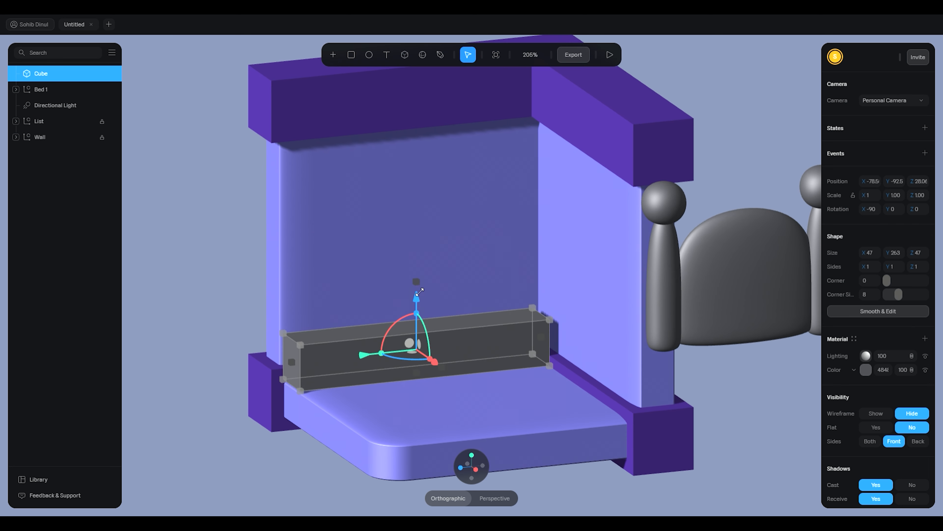
left_click_drag(419, 292, 422, 319)
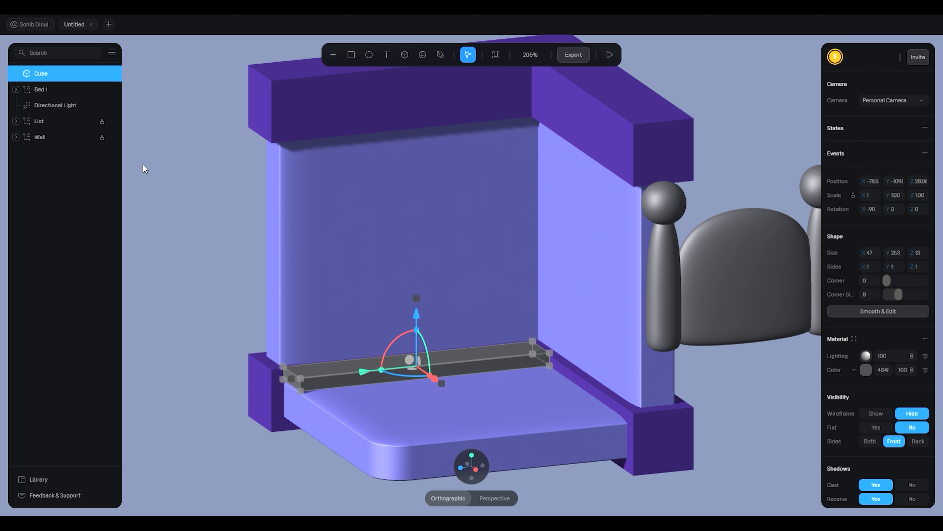
left_click(195, 356)
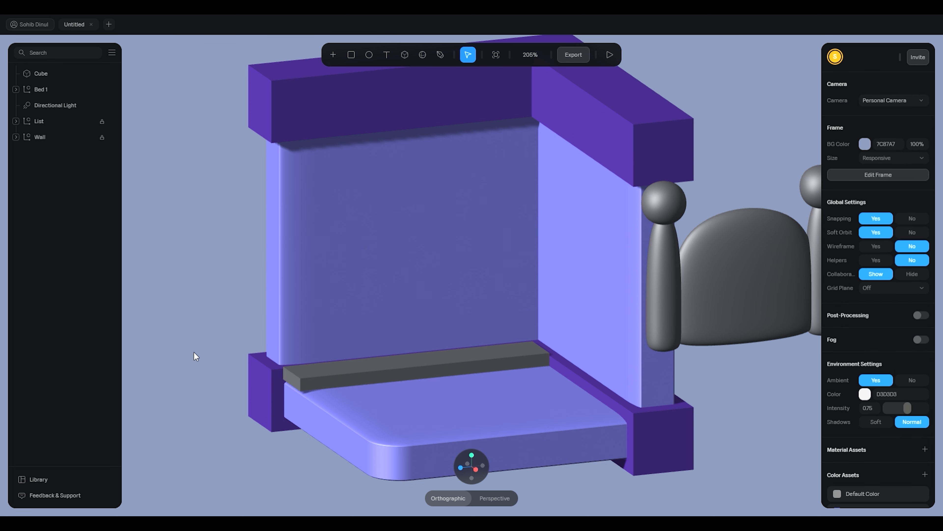
Set the corner sides of the room's floor slab in the Wall group to 24.
left_click(16, 137)
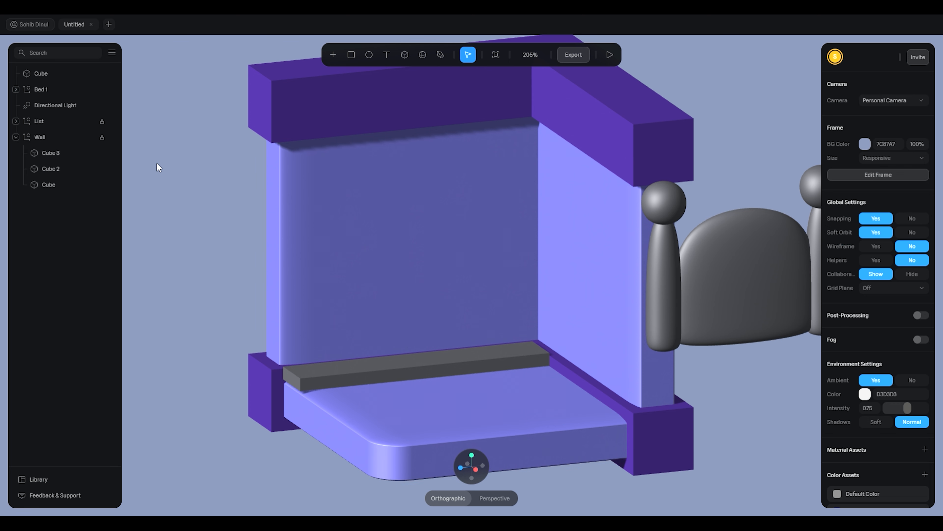
left_click(52, 185)
left_click(52, 155)
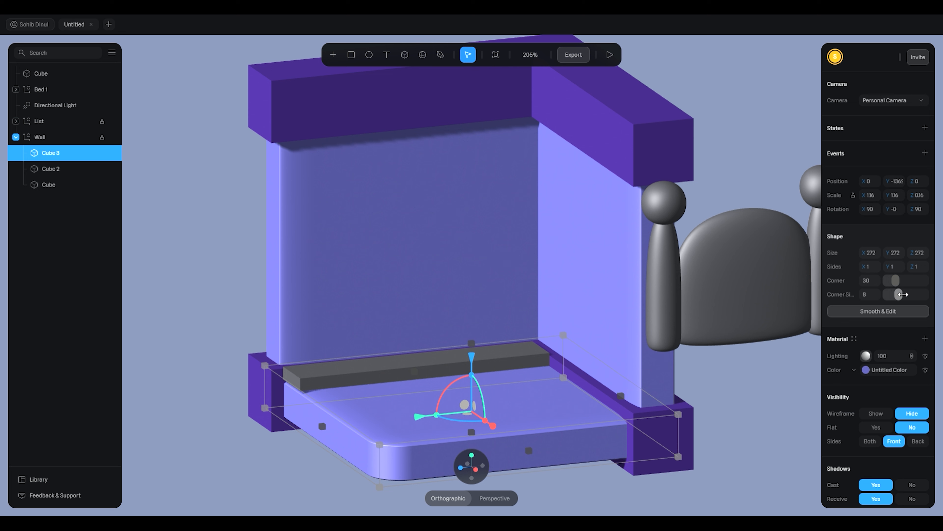
mouse_move(903, 294)
left_mouse_down()
mouse_move(881, 298)
mouse_move(924, 295)
mouse_move(900, 284)
left_mouse_up()
mouse_move(896, 280)
left_mouse_down()
mouse_move(915, 283)
mouse_move(901, 281)
left_mouse_up()
left_click(179, 228)
Set the floor slab's corner radius to 0 so its edges are square.
middle_click_drag(455, 342, 428, 326)
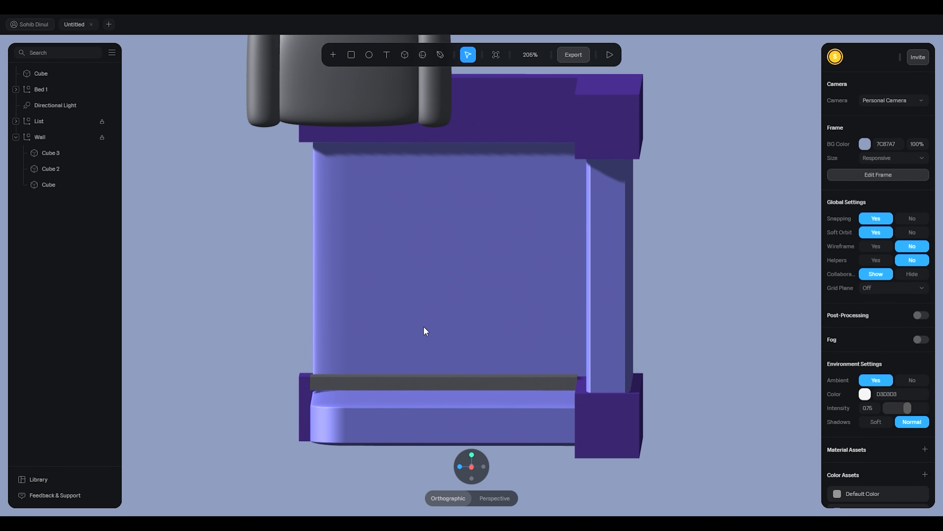
left_click(55, 185)
left_click(388, 417)
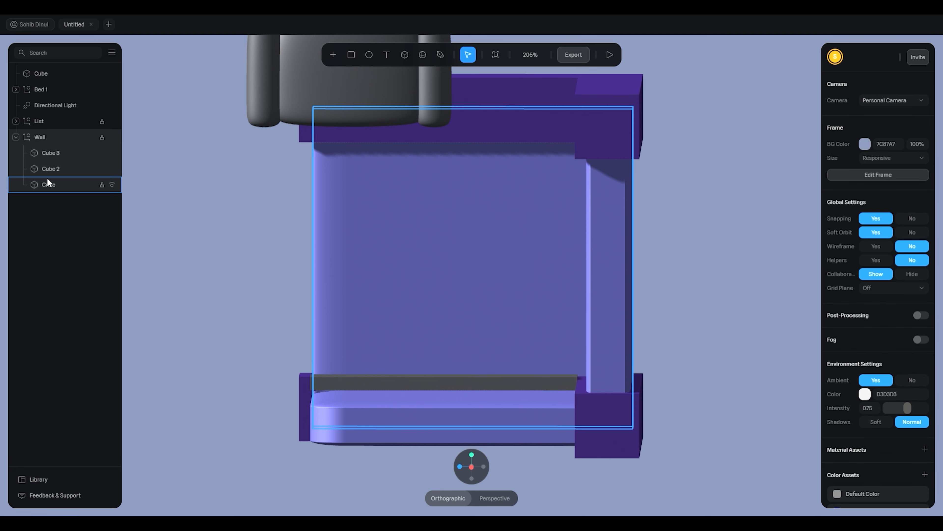
left_click(51, 153)
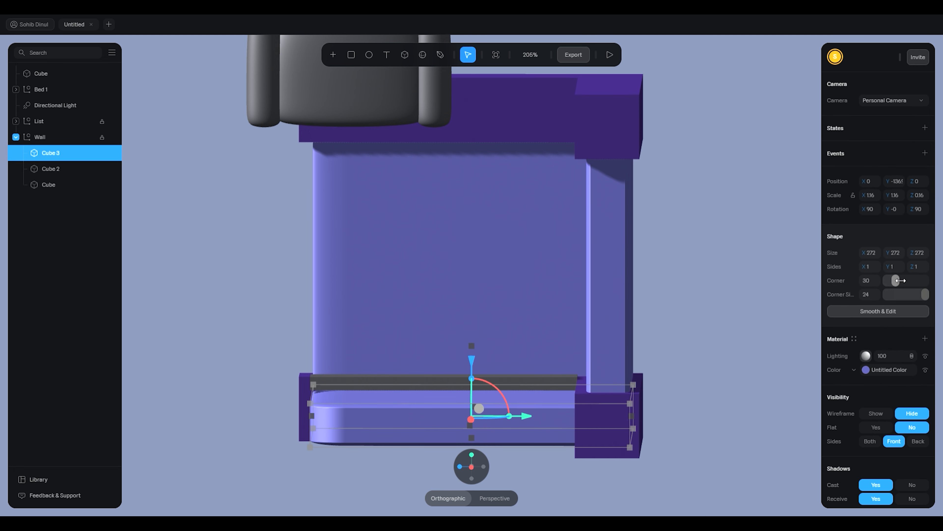
mouse_move(895, 281)
left_mouse_down()
mouse_move(888, 280)
mouse_move(906, 280)
mouse_move(879, 280)
left_mouse_up()
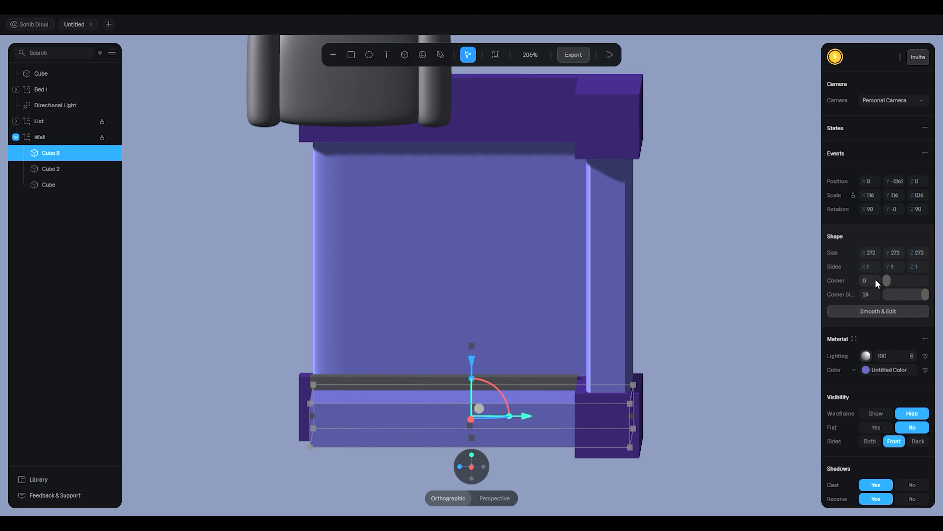
left_click(669, 251)
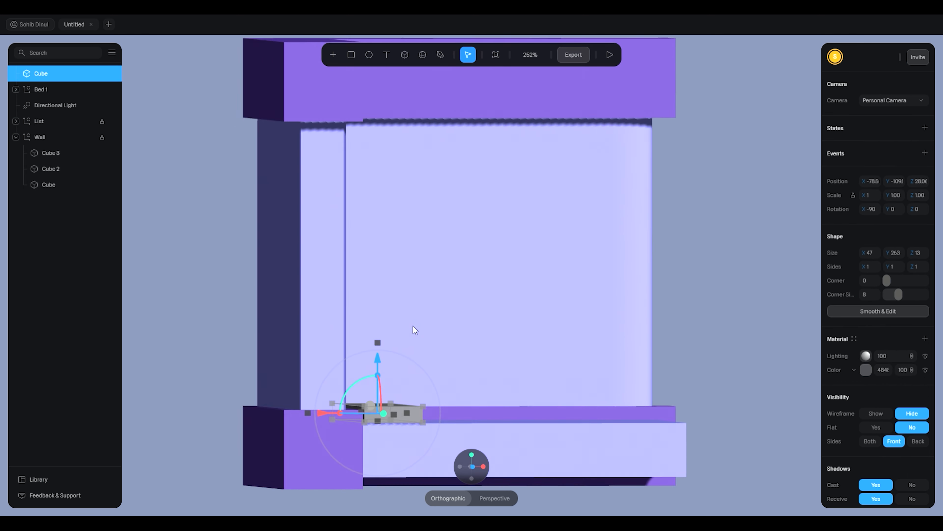
Convert the flattened floor box into a smooth editable mesh with subdivision level 5.
left_click(887, 312)
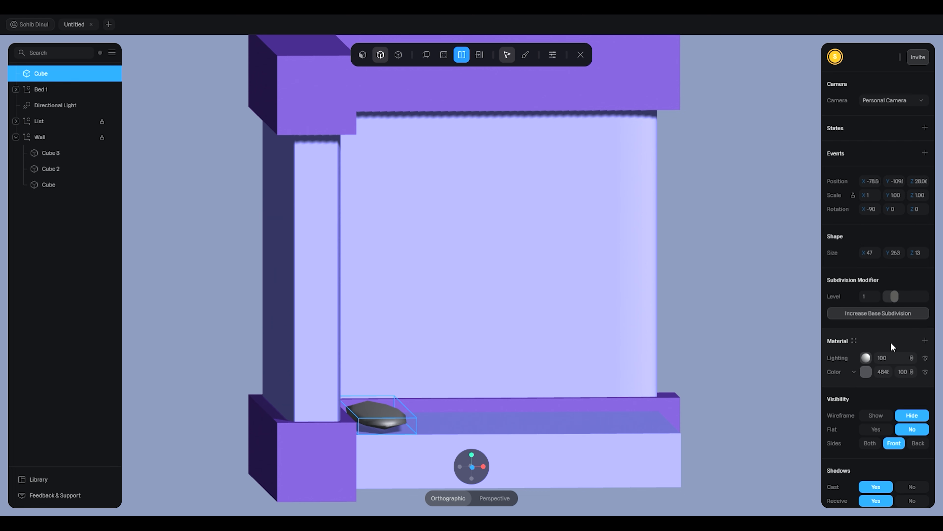
left_click_drag(895, 297, 926, 296)
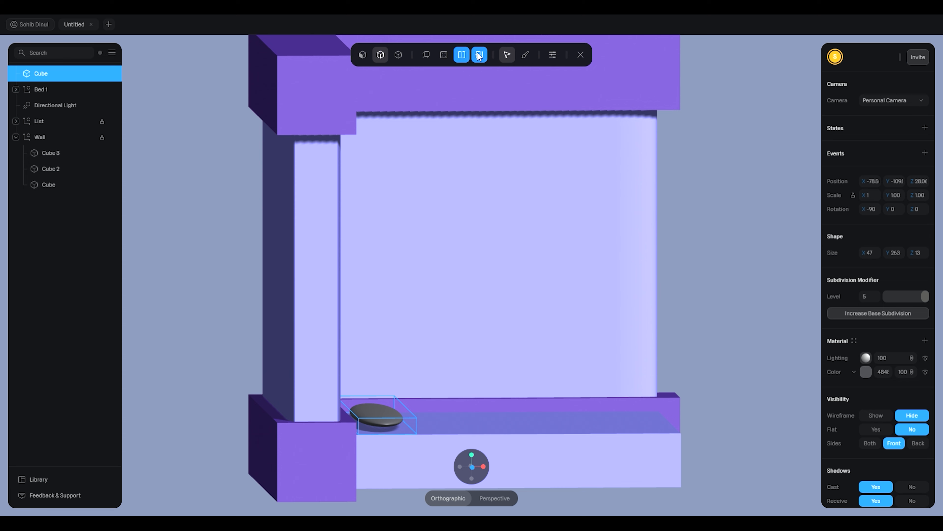
middle_click_drag(542, 370, 412, 416)
Add six crosswise loop cuts to the plank mesh, spaced along its length.
left_click(431, 338)
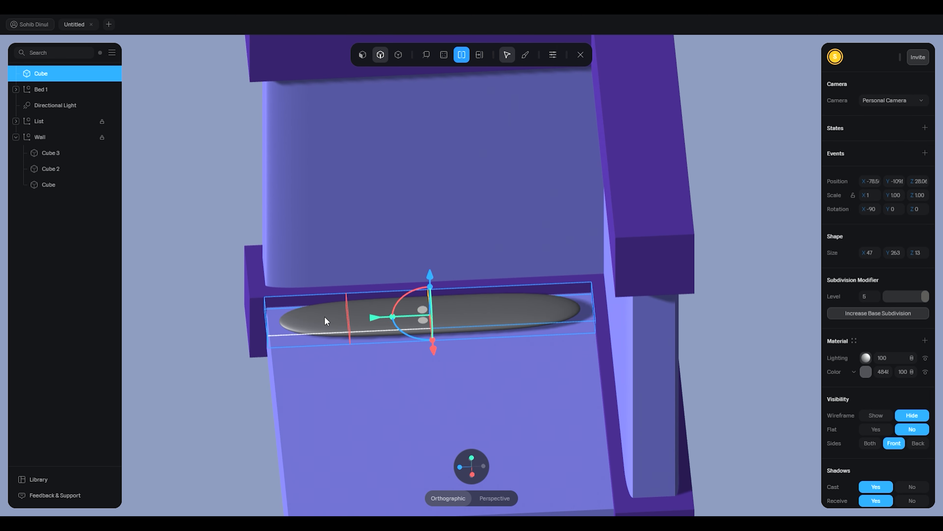
left_click(314, 316)
left_click(475, 316)
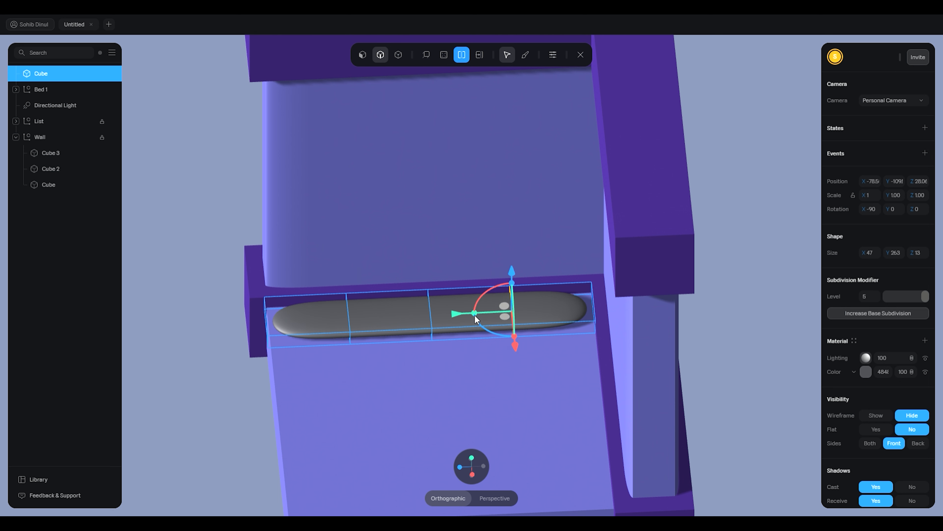
left_click(305, 313)
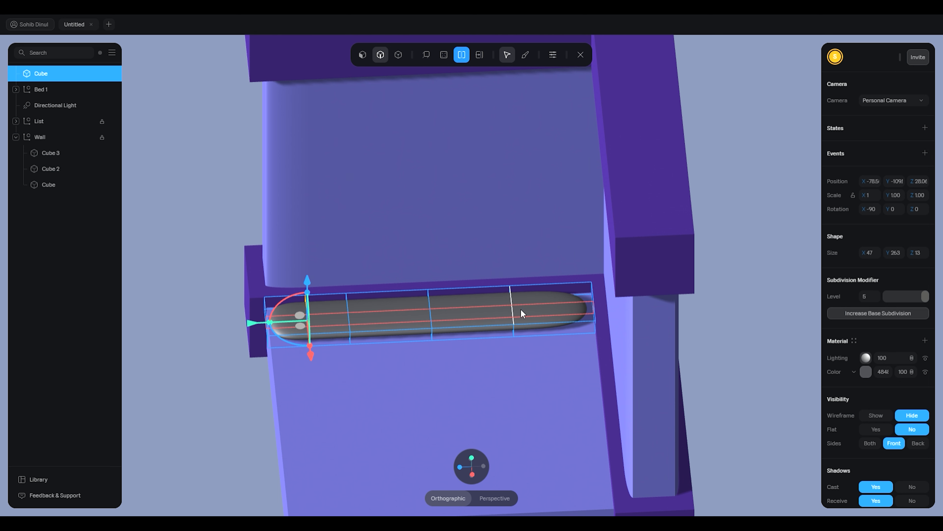
left_click(541, 305)
left_click(470, 303)
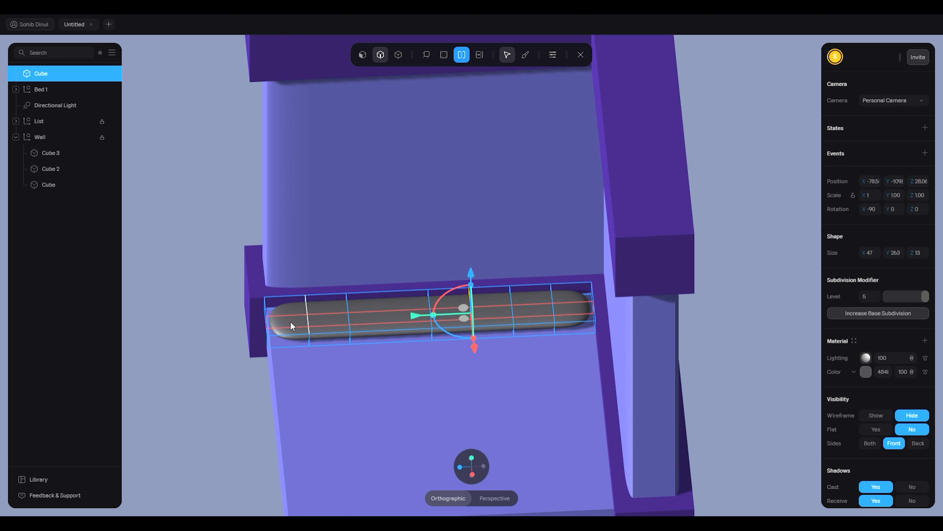
Add lengthwise loop cuts and a crosswise cut close to each plank end, and finish editing the mesh.
left_click(342, 312)
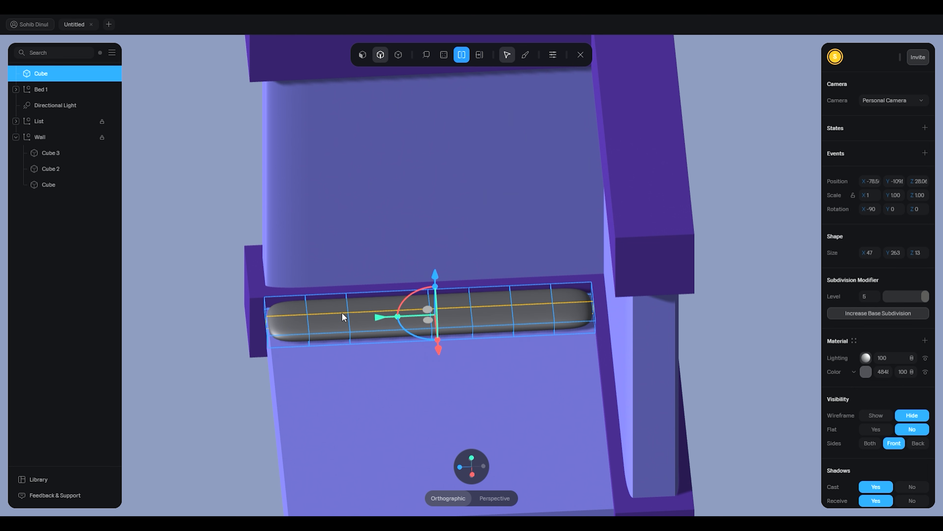
left_click(286, 329)
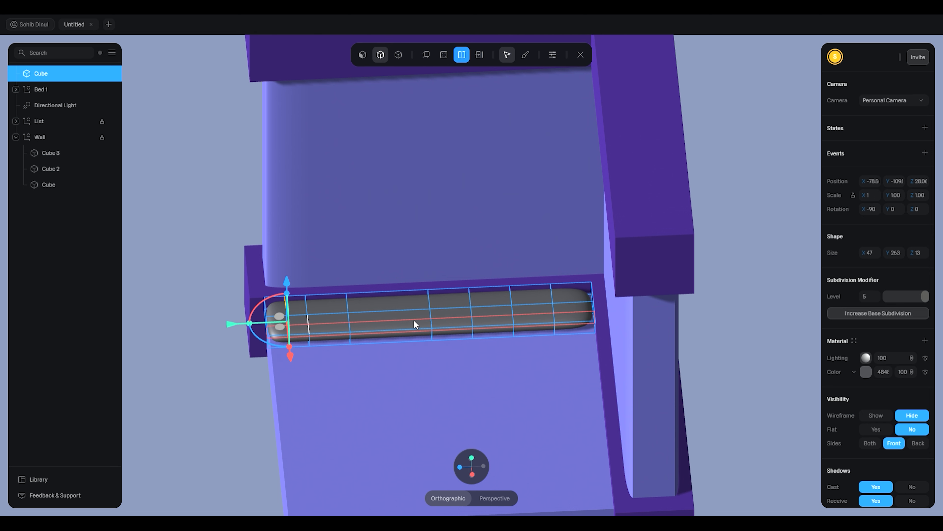
left_click(572, 308)
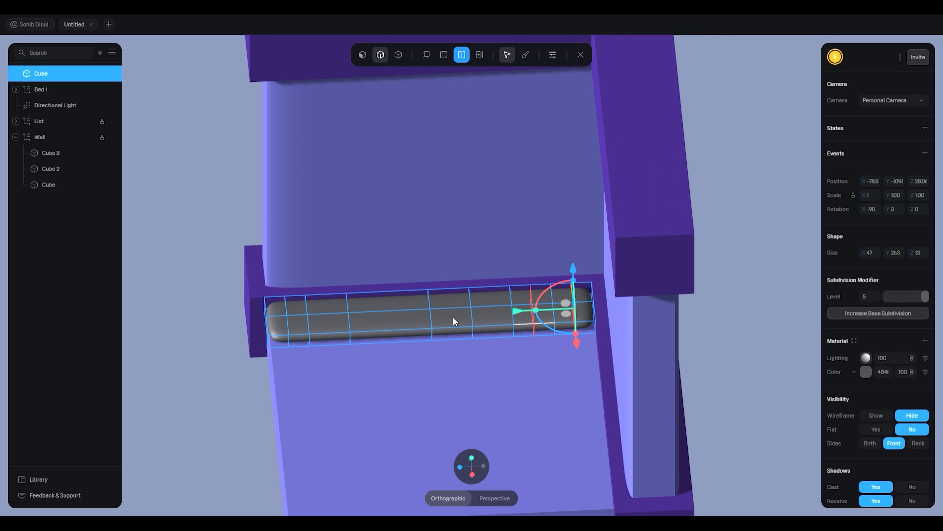
left_click(395, 321)
left_click(690, 308)
key("Escape")
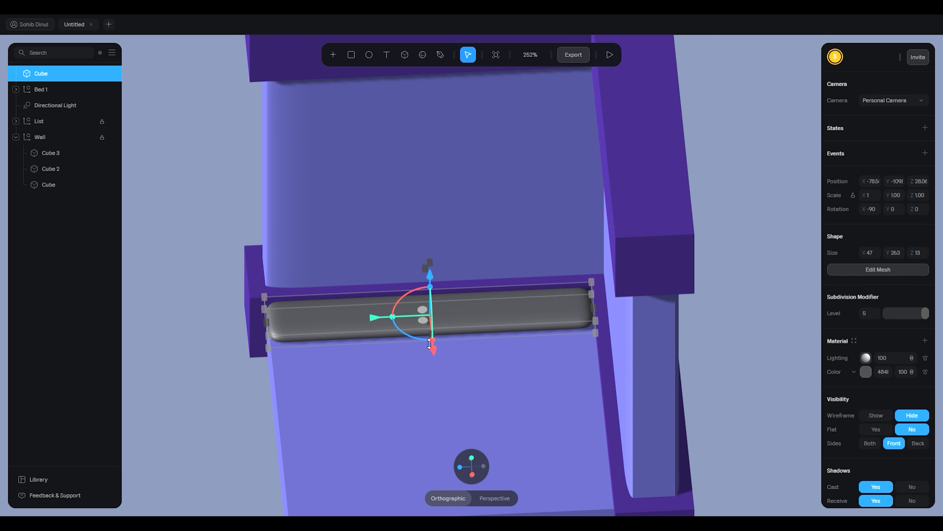
Thin the plank to 9 and position it at about X -82, Y -111.5, Z 25.72.
middle_click_drag(478, 208, 515, 263)
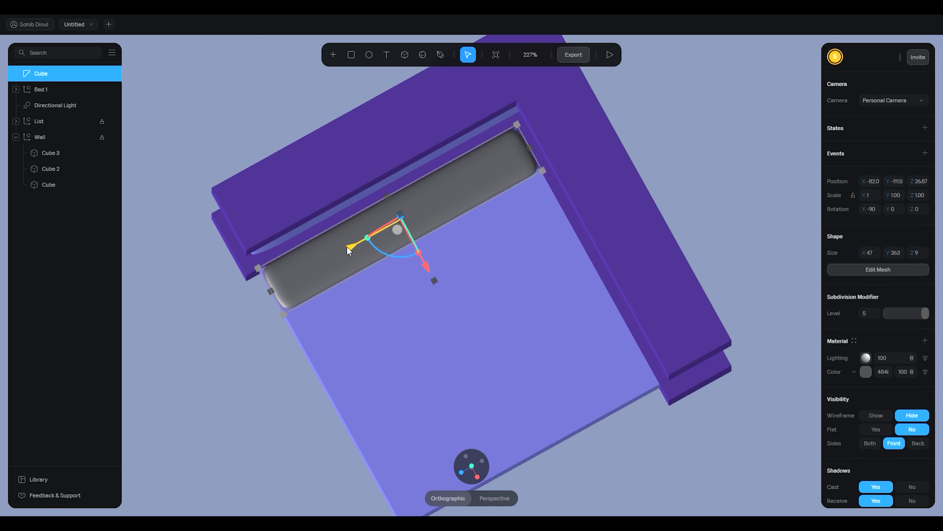
left_click(689, 149)
middle_click_drag(689, 150, 593, 225)
left_click(481, 205)
left_click(481, 205)
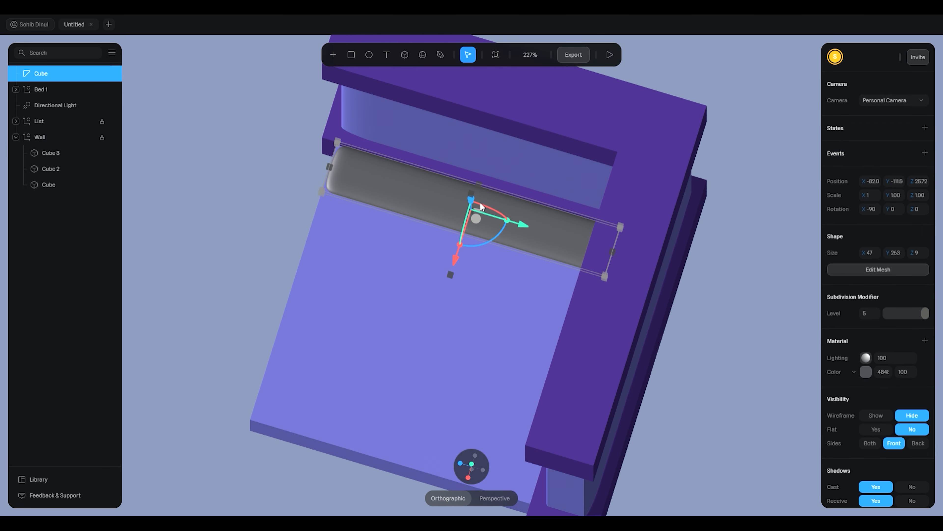
Stretch the plank lengthwise to a Y scale of 1.07 to span the floor's width.
left_click(329, 164)
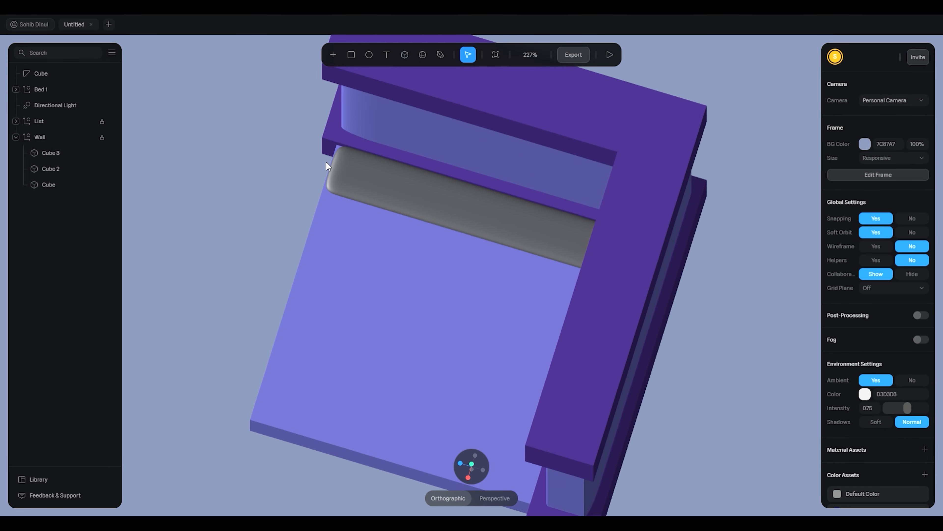
left_click(335, 168)
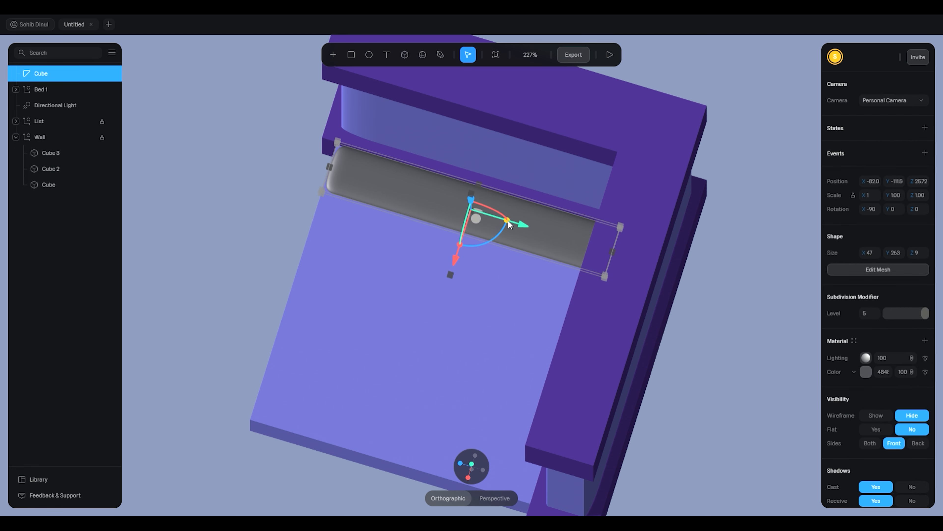
left_click_drag(507, 220, 513, 223)
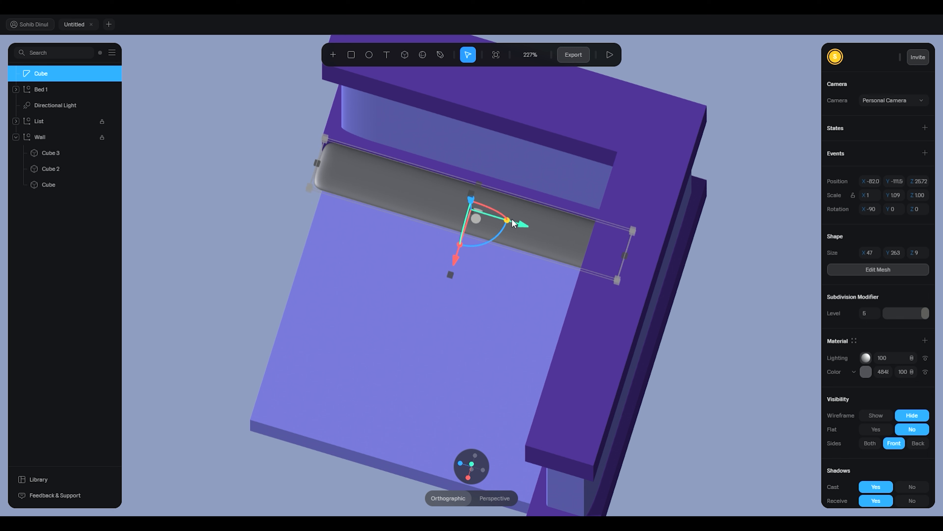
left_click_drag(513, 223, 514, 220)
left_click_drag(216, 180, 285, 180)
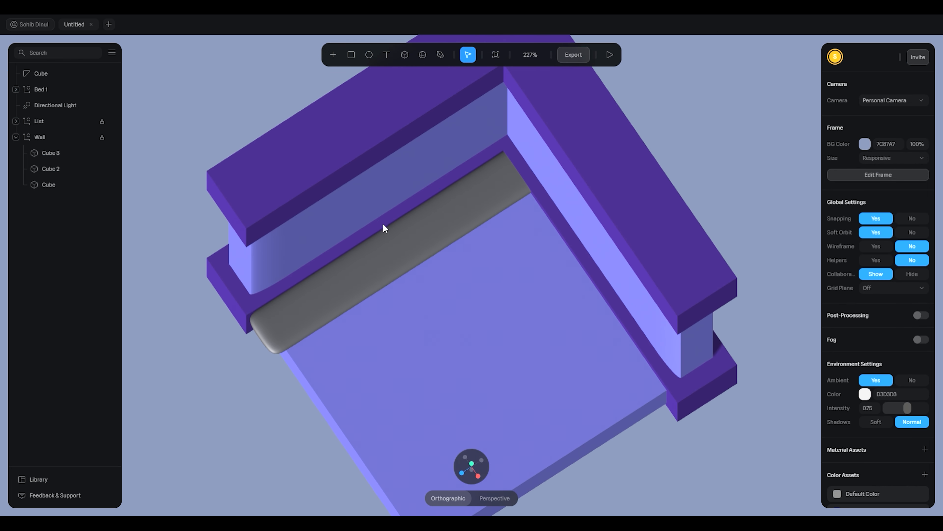
left_click(409, 257)
left_click_drag(365, 273, 367, 272)
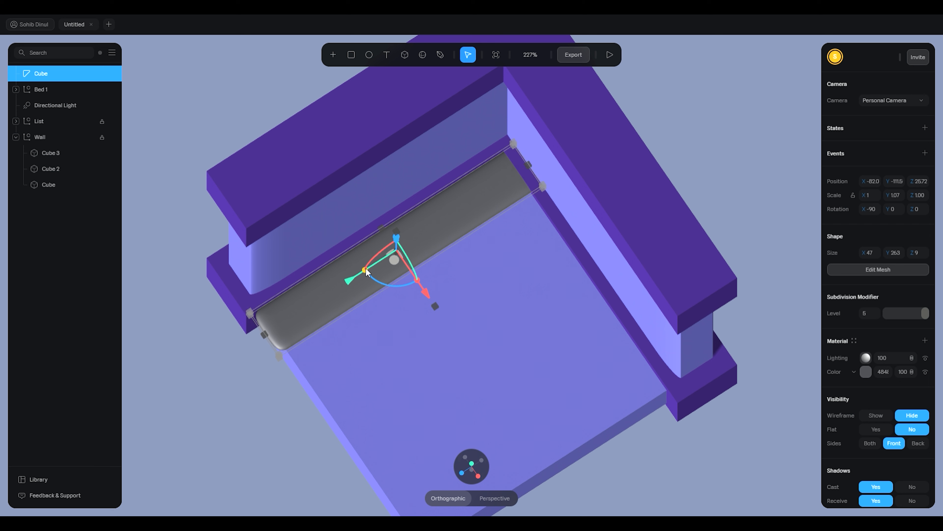
left_click(670, 158)
Duplicate the plank and place the copy directly beside the first one, away from the side wall.
left_click(416, 243)
key("ctrl+d")
left_click_drag(427, 297, 456, 339)
left_click(232, 387)
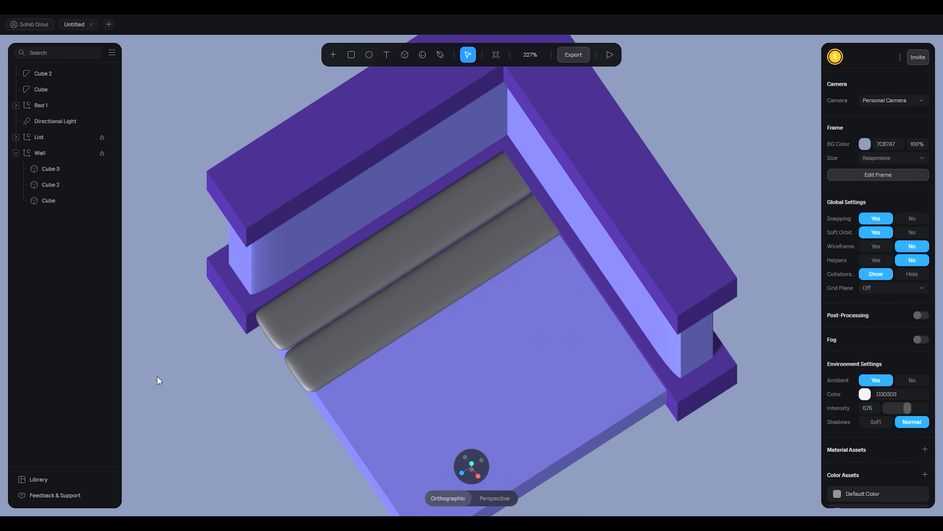
Duplicate the second plank and line up the copy beside it as the third floor plank.
left_click(391, 344)
left_click_drag(452, 336, 482, 381)
left_click(422, 344)
left_click(408, 318)
key("ctrl+d")
left_click(237, 407)
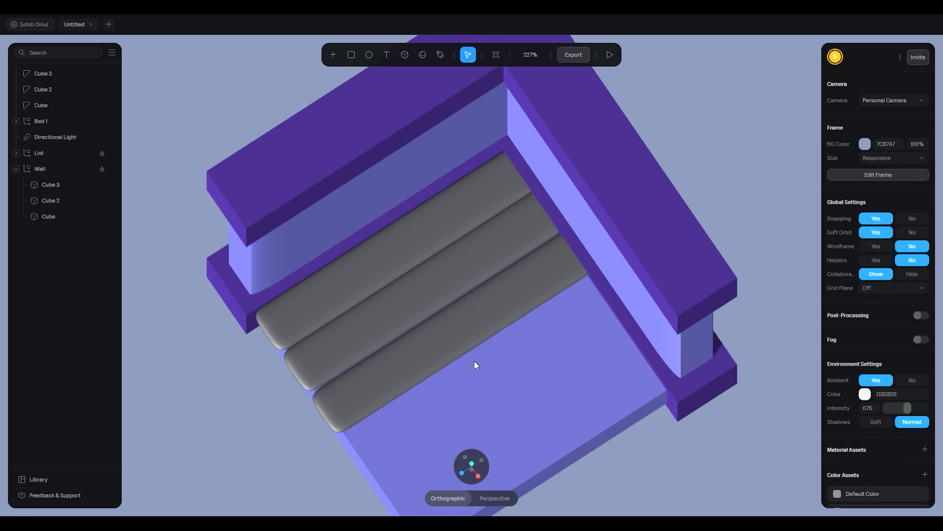
Add a fourth plank by duplicating the third and moving the copy to about X 54.33.
left_click(458, 343)
key("ctrl+d")
left_click_drag(453, 345, 512, 425)
left_click(232, 416)
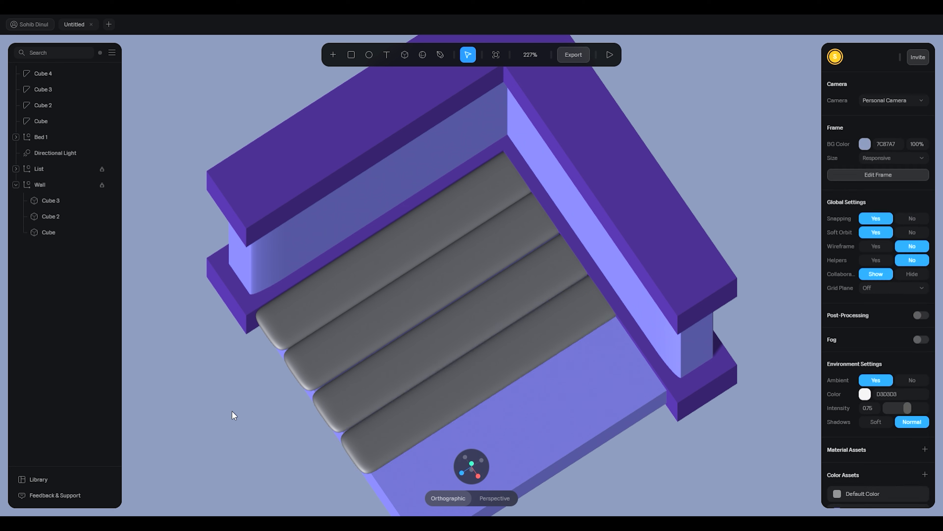
Duplicate the fourth plank and move the copy beside it to about X 101.2.
left_click(503, 375)
key("ctrl+d")
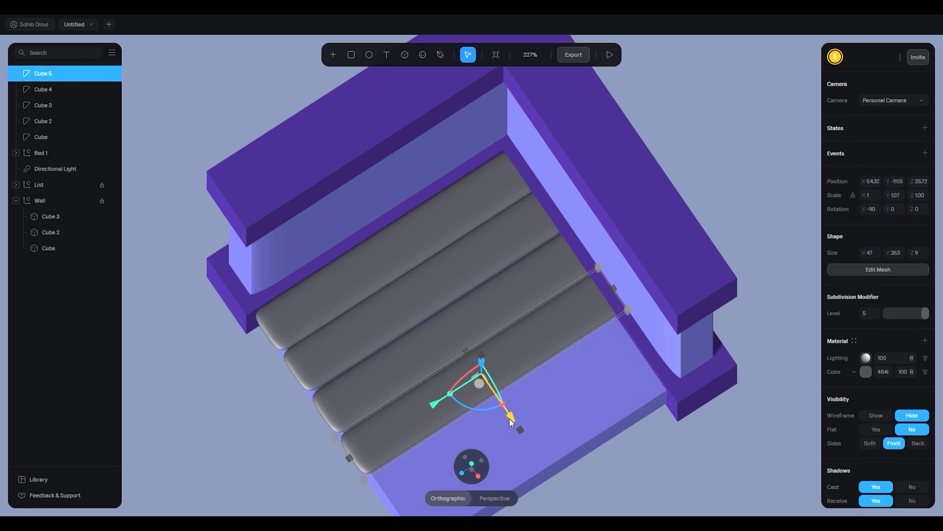
left_click_drag(511, 418, 538, 466)
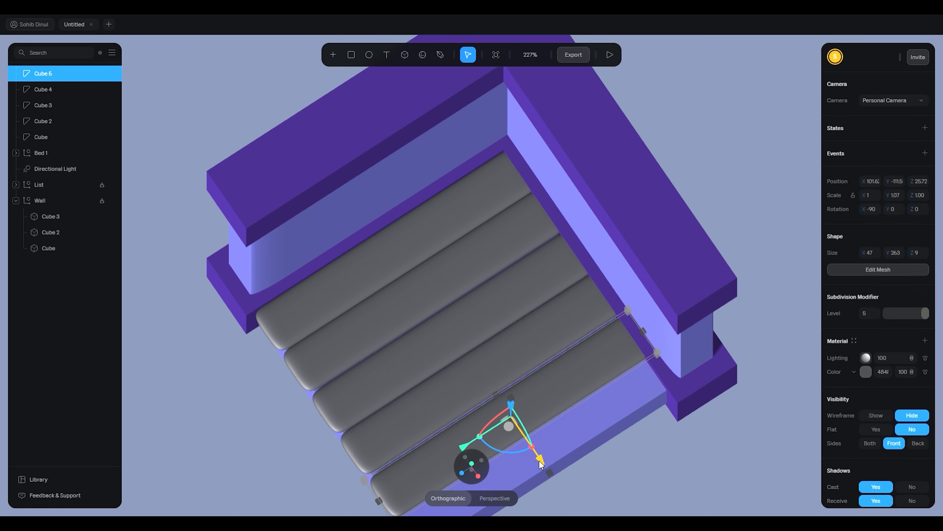
scroll(479, 368, "down", 3)
left_click(587, 434)
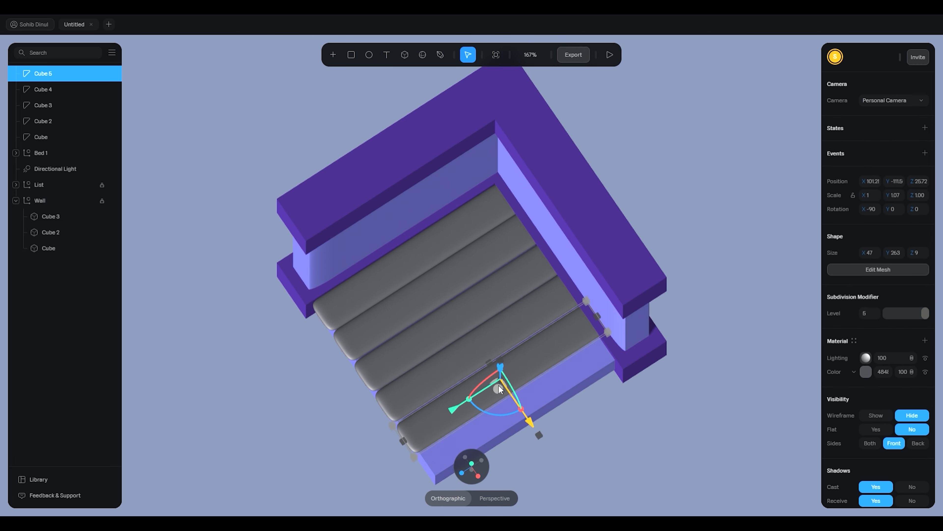
Duplicate the fifth plank and move the copy to about X 145.7 along the floor's open edge.
left_click(510, 380)
left_click_drag(532, 425, 555, 452)
left_click(549, 424)
left_click(522, 369)
key("ctrl+d")
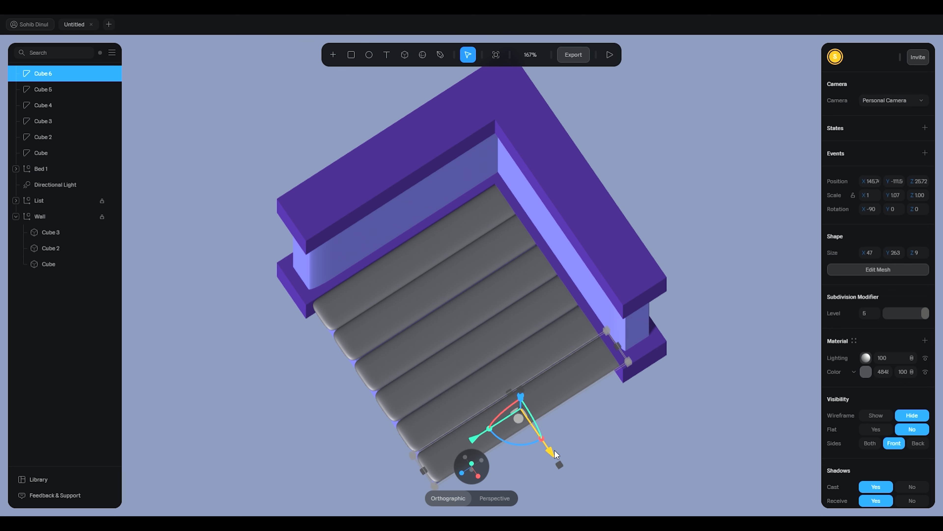
left_click(626, 446)
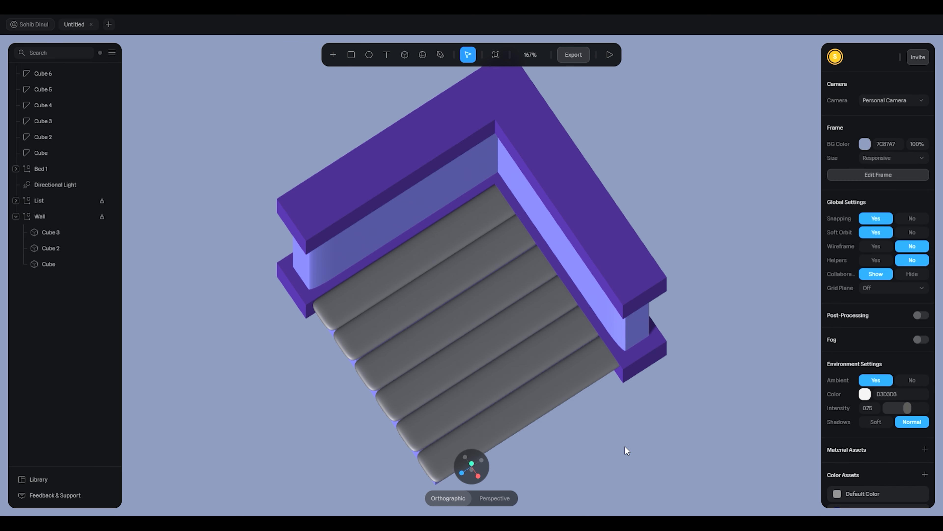
left_click(543, 411)
left_click(467, 392, "shift")
left_click(410, 373, "shift")
left_click(385, 338, "shift")
left_click(379, 310, "shift")
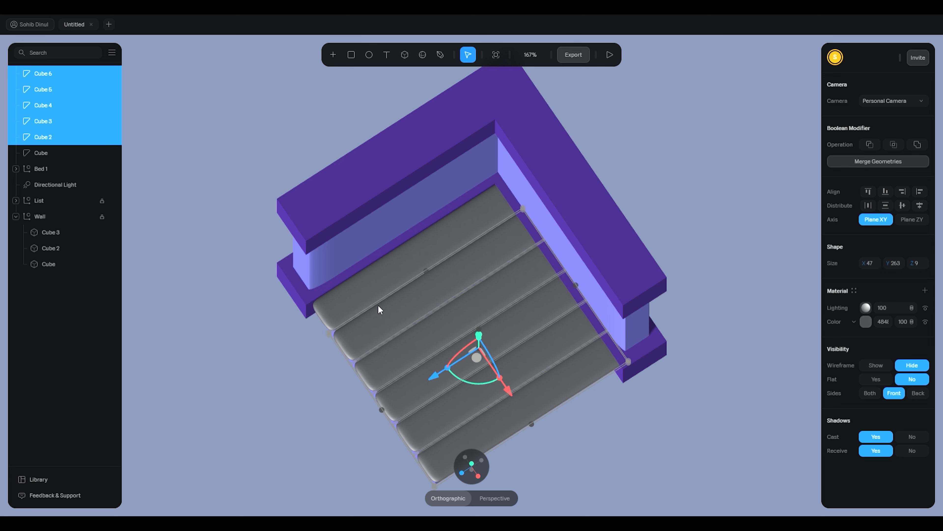
left_click(385, 300, "shift")
left_click(752, 314)
Select all six floor planks together and colour them tan, RGB(132, 119, 80).
left_click(400, 306)
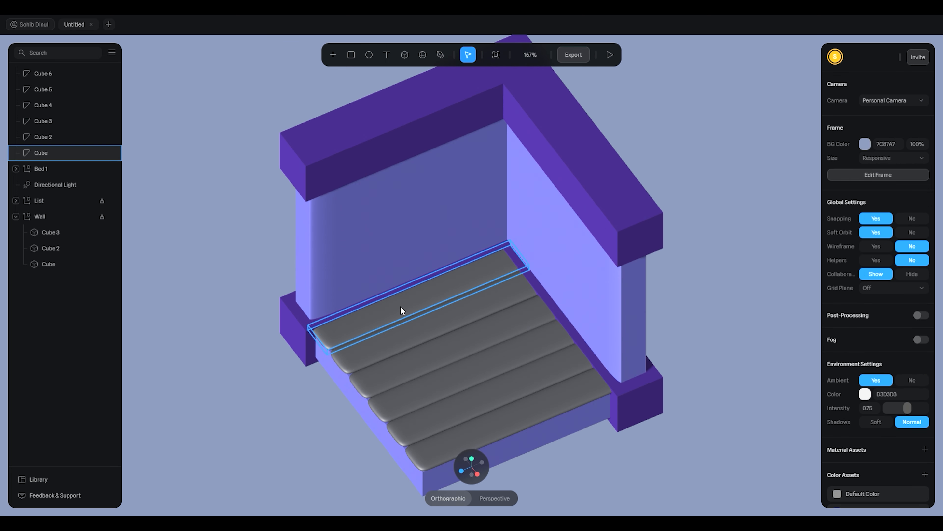
left_click(50, 136, "shift")
left_click(47, 121, "shift")
left_click(46, 105, "shift")
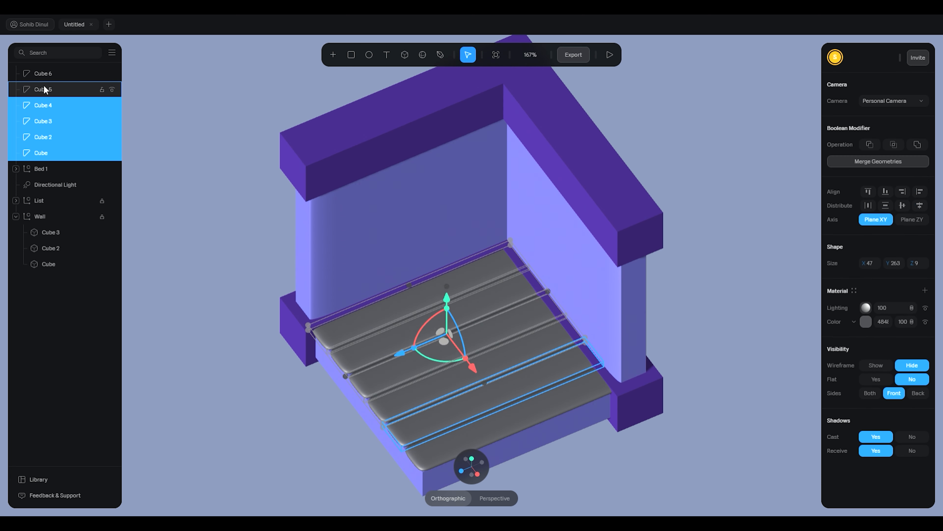
left_click(44, 89, "shift")
left_click(45, 74, "shift")
left_click(866, 322)
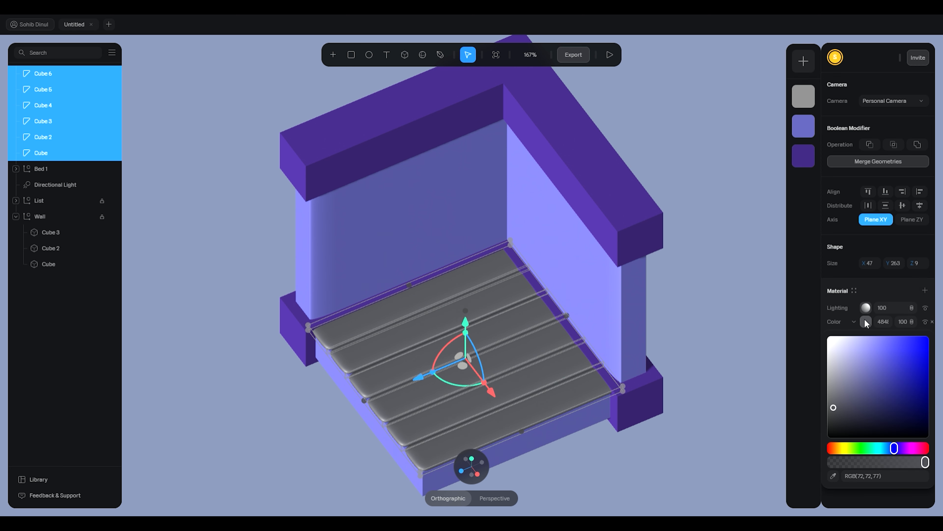
left_click_drag(894, 448, 846, 451)
mouse_move(876, 383)
left_mouse_down()
mouse_move(876, 363)
mouse_move(887, 394)
mouse_move(851, 356)
mouse_move(844, 380)
mouse_move(867, 385)
left_mouse_up()
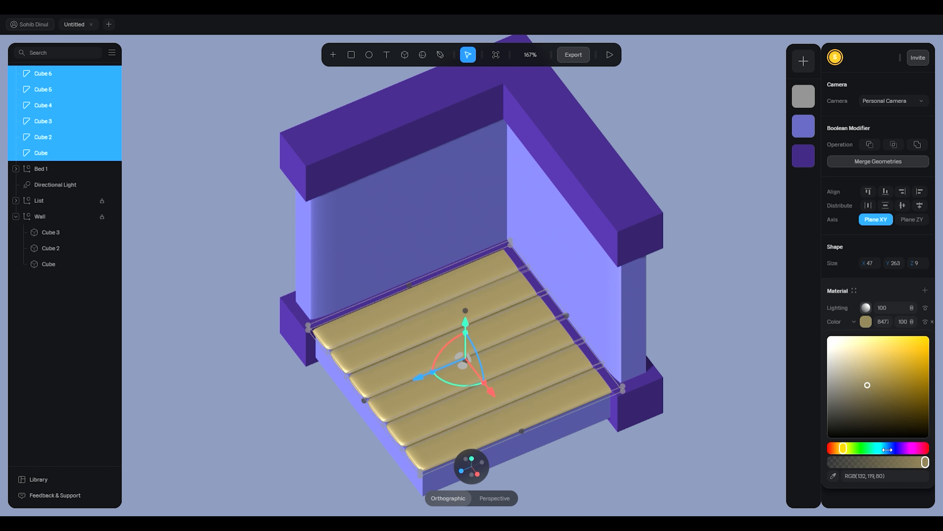
Try the saved light violet and dark purple colour assets on the six floor planks.
left_click(862, 322)
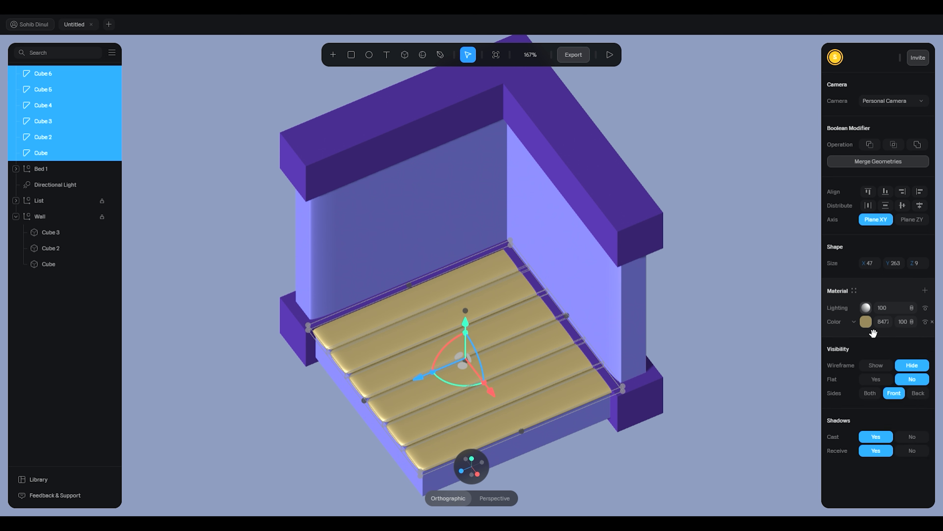
left_click(868, 324)
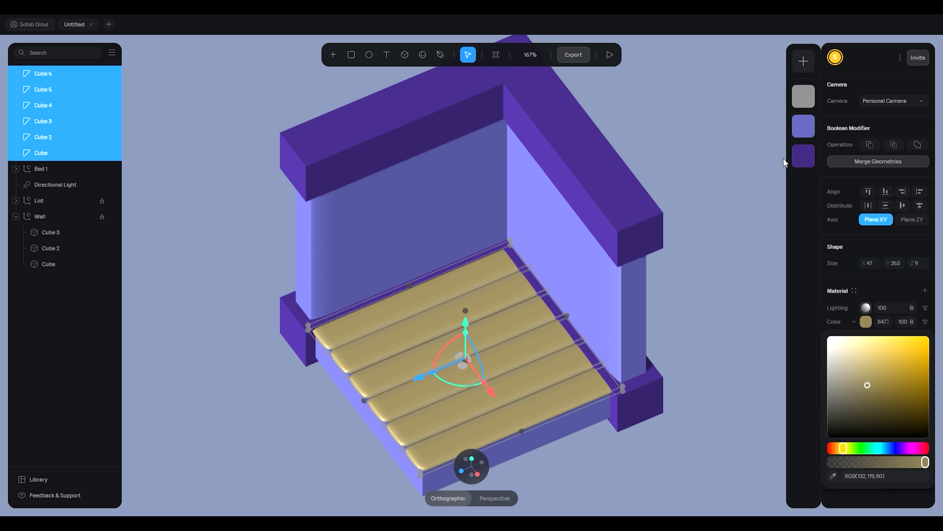
left_click(805, 130)
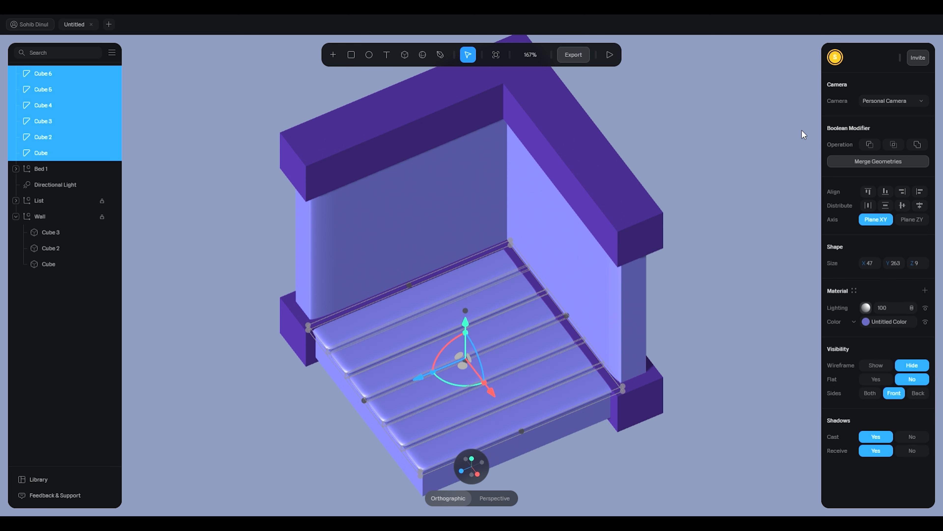
left_click(867, 322)
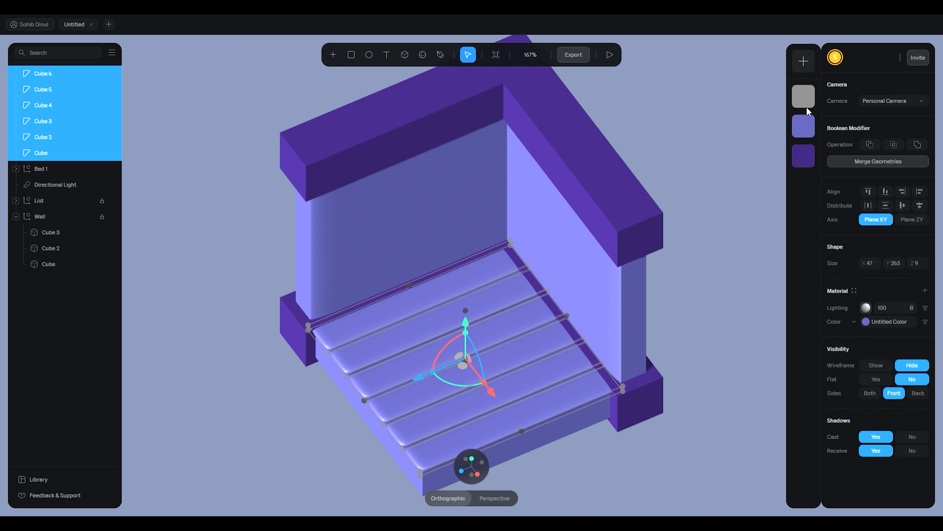
left_click(803, 158)
Detach the planks' colour from the saved asset and try a pale mint, RGB(150, 201, 186).
left_click(866, 321)
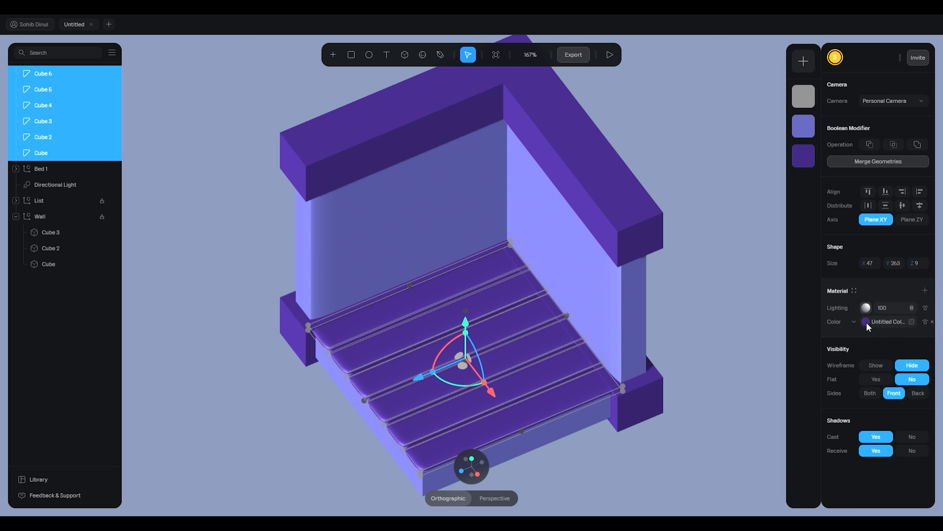
left_click(911, 319)
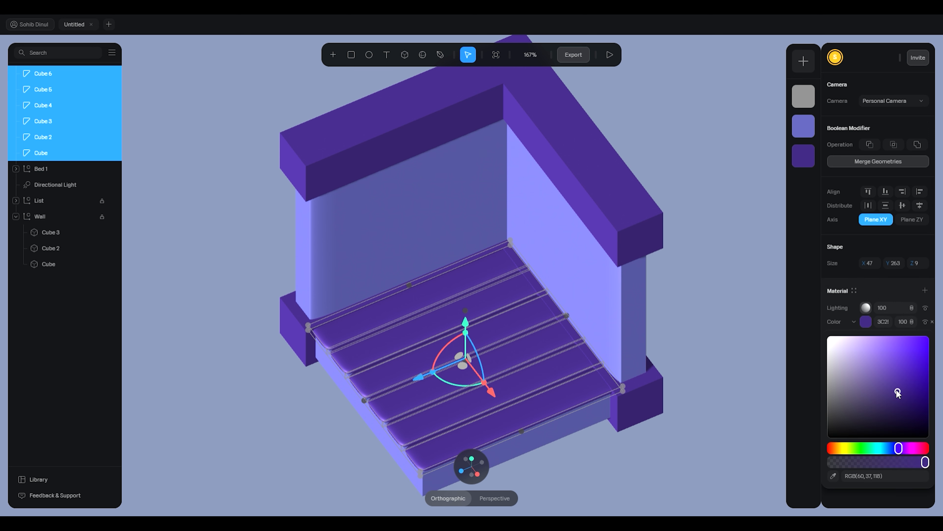
left_click_drag(899, 448, 874, 448)
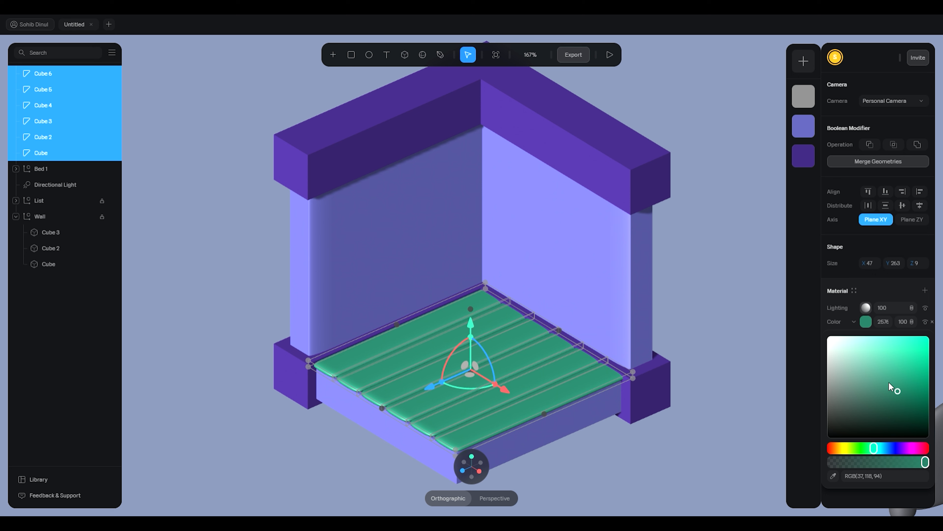
left_click_drag(889, 382, 852, 359)
left_click(866, 309)
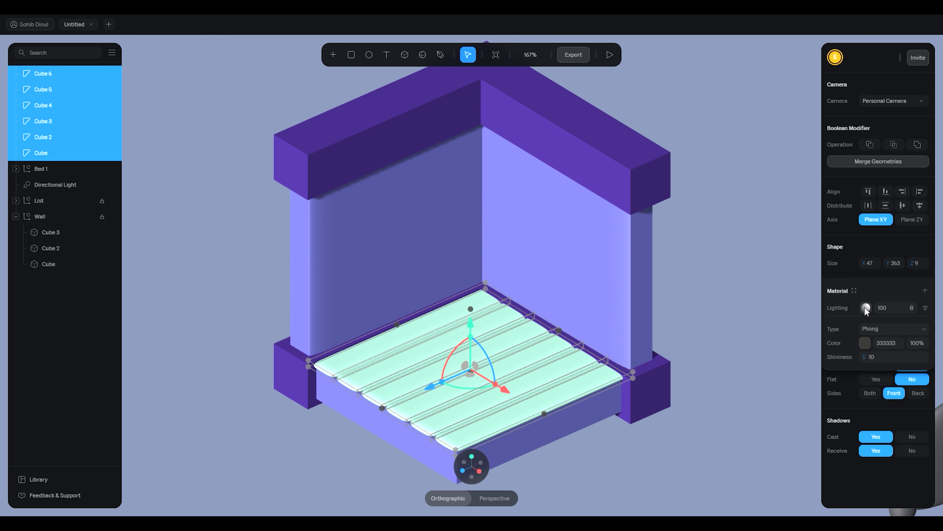
left_click(865, 308)
Recolour the six floor planks to a light peach, RGB(212, 153, 136), and deselect them.
left_click(866, 322)
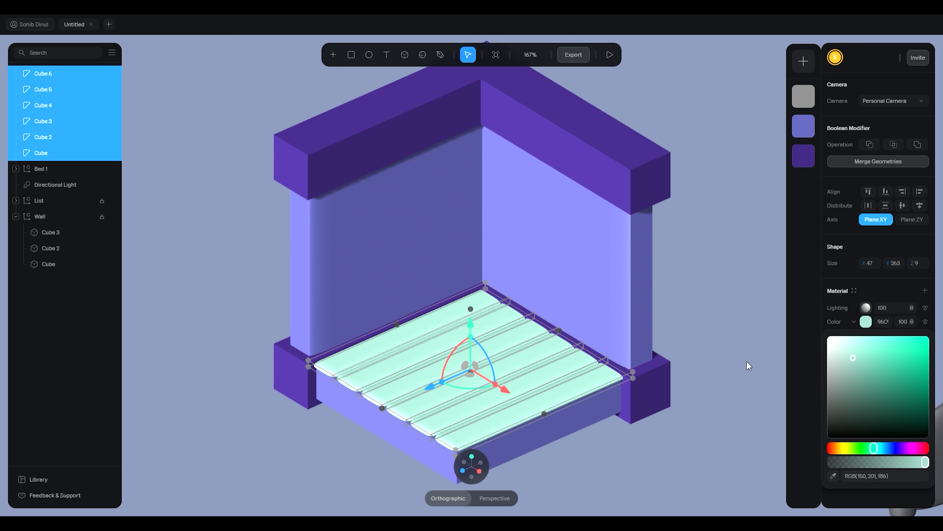
left_click_drag(881, 449, 831, 450)
mouse_move(858, 359)
left_mouse_down()
mouse_move(867, 362)
mouse_move(842, 374)
mouse_move(855, 353)
mouse_move(868, 371)
mouse_move(868, 362)
mouse_move(867, 352)
mouse_move(839, 351)
mouse_move(865, 374)
left_mouse_up()
left_click_drag(831, 449, 840, 451)
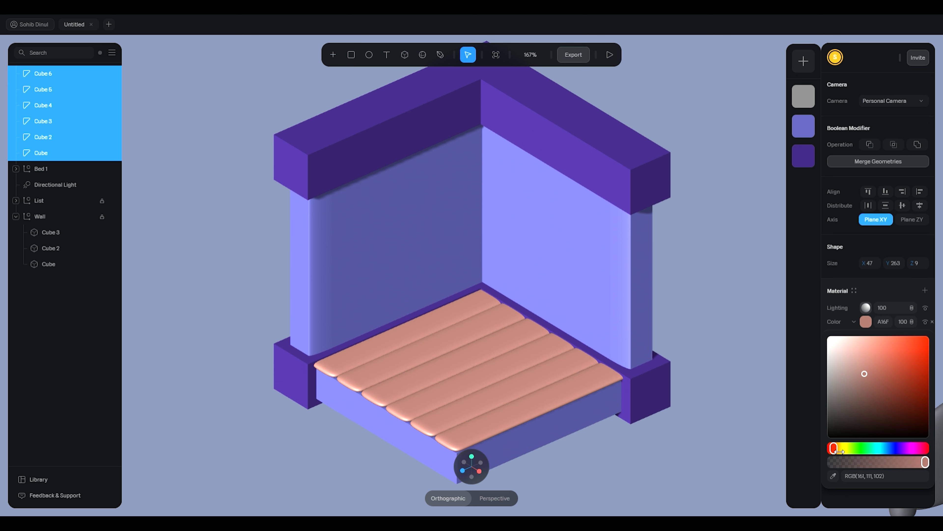
left_click_drag(864, 382, 864, 354)
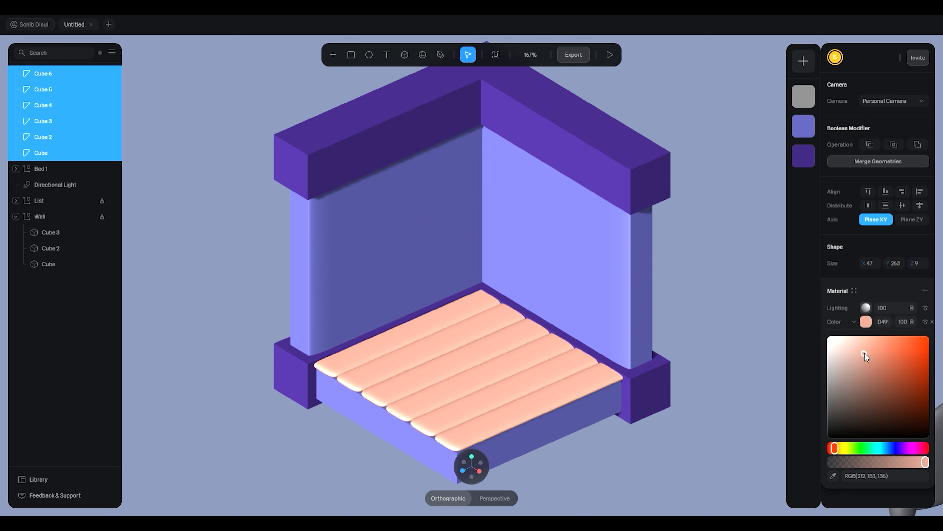
left_click(617, 290)
Try moving the directional light to about X 505.2, Y 1088, and undo the moves.
scroll(671, 296, "down", 3)
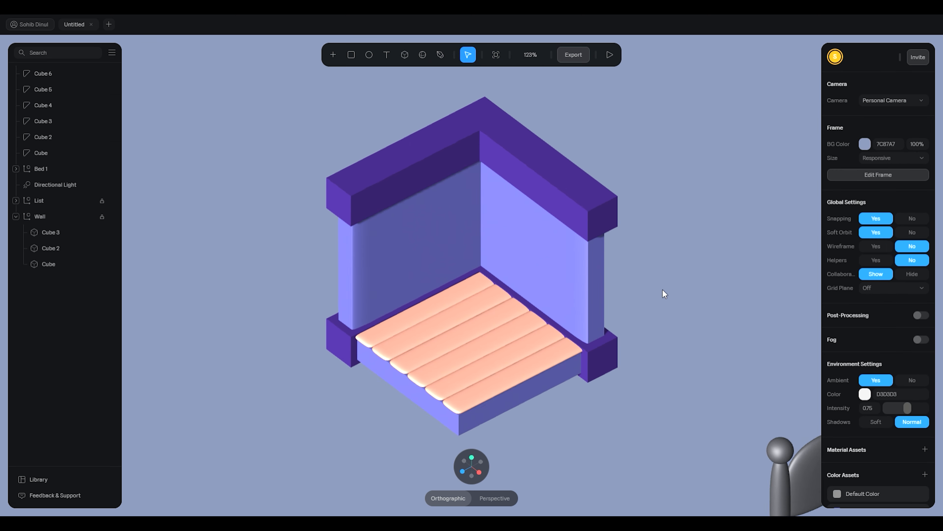
scroll(663, 294, "down", 4)
left_click(55, 211)
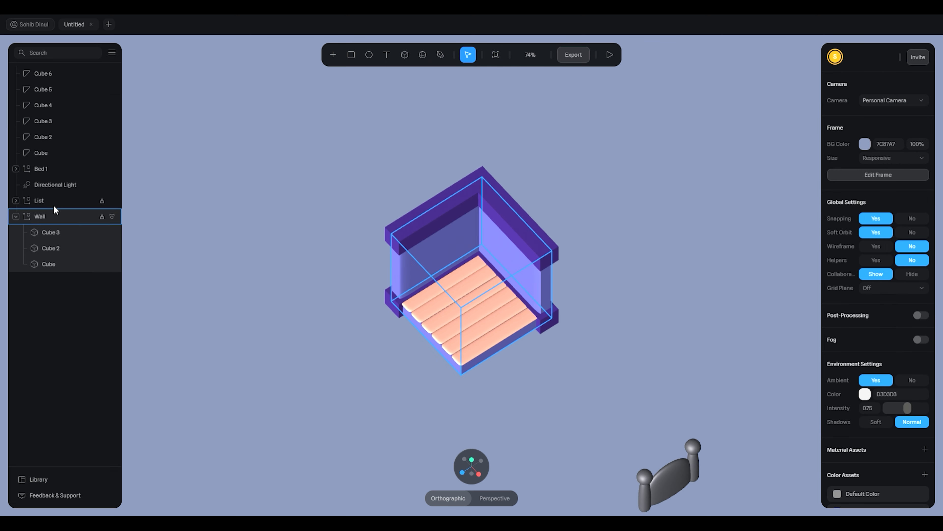
left_click(55, 185)
scroll(440, 268, "down", 2)
mouse_move(278, 467)
left_mouse_down()
mouse_move(236, 385)
mouse_move(261, 418)
mouse_move(261, 406)
left_mouse_up()
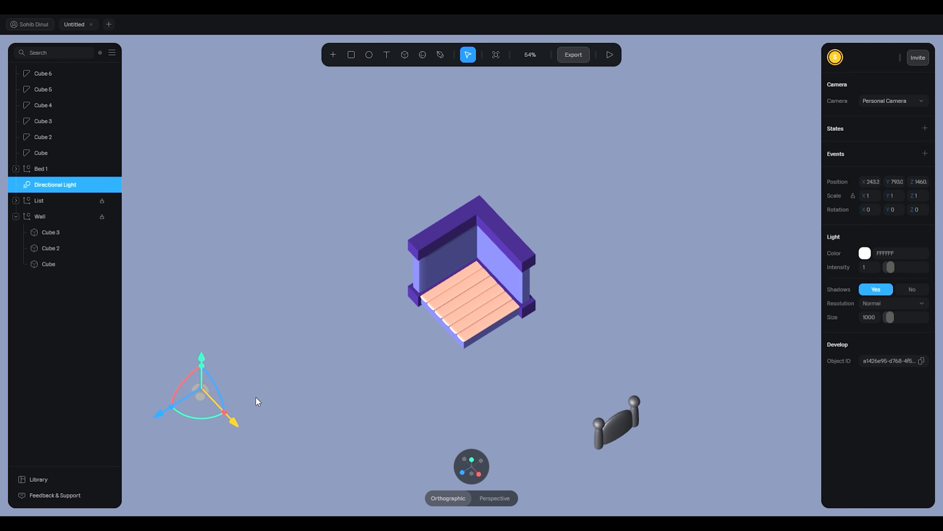
left_click_drag(202, 359, 230, 316)
middle_click_drag(574, 368, 580, 327)
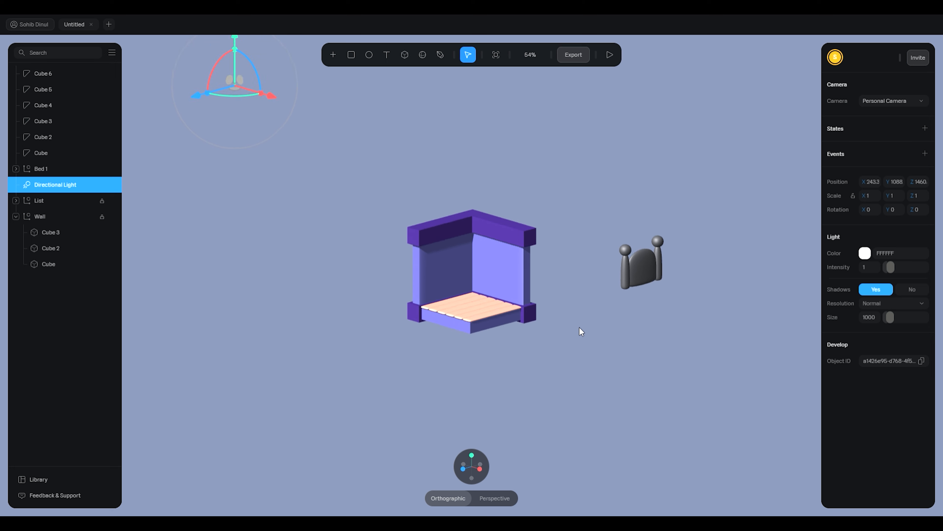
left_click_drag(266, 199, 316, 223)
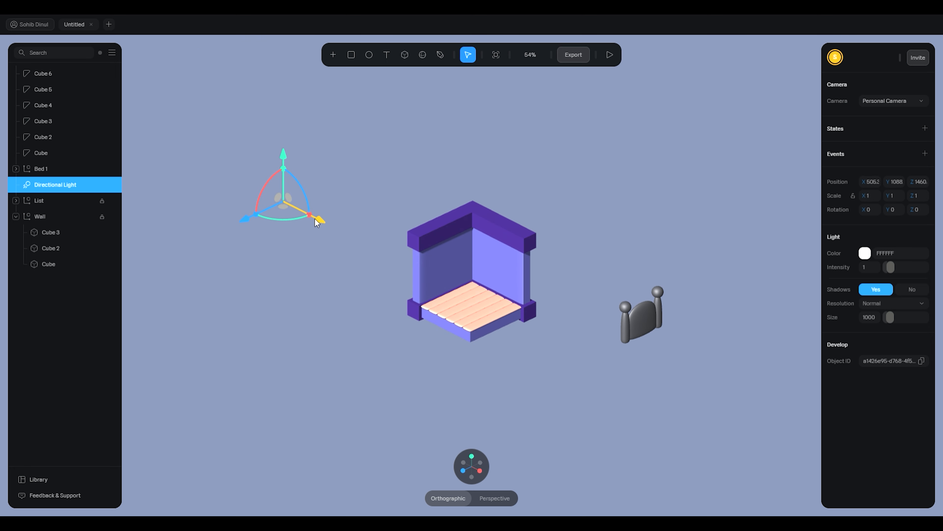
key("ctrl+z")
key("ctrl+z")
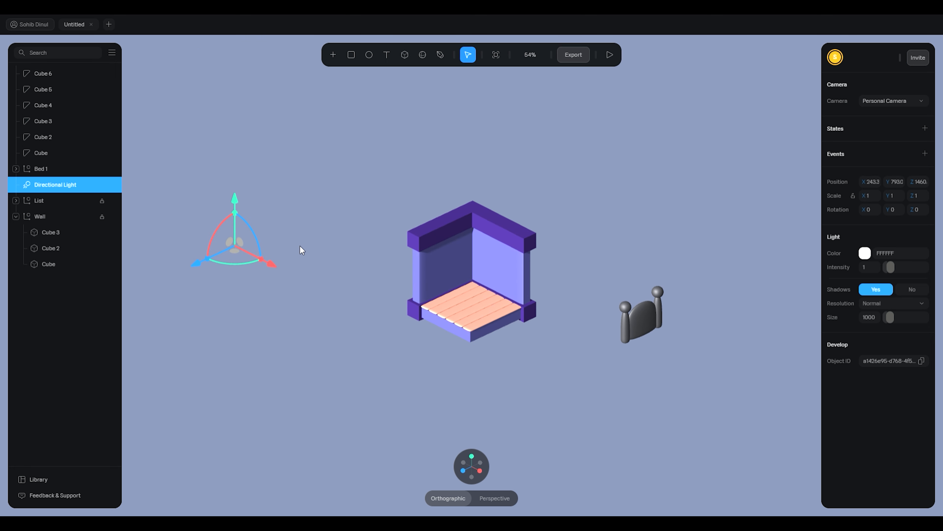
key("ctrl+z")
Reposition the directional light in front of the room and deselect it.
left_click_drag(244, 279, 202, 322)
left_click(541, 280)
scroll(564, 308, "up", 5)
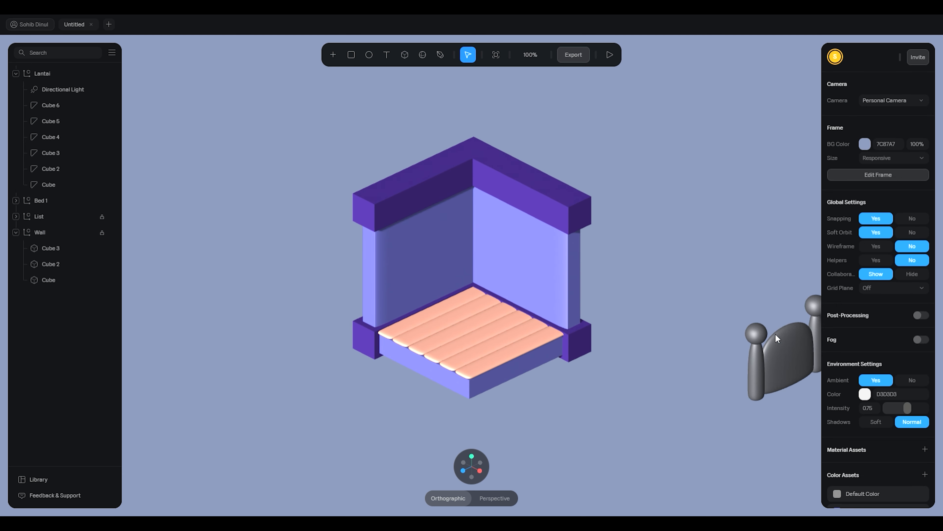
Move the Bed 1 headboard group into the room near the back wall, at about Y -22.8, Z -6.
left_click(776, 334)
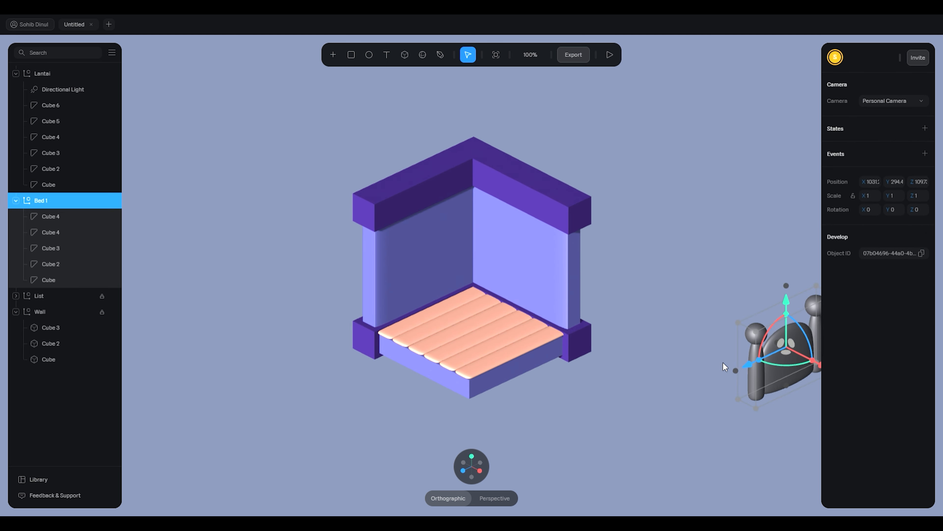
left_click_drag(750, 362, 475, 274)
left_click(480, 471)
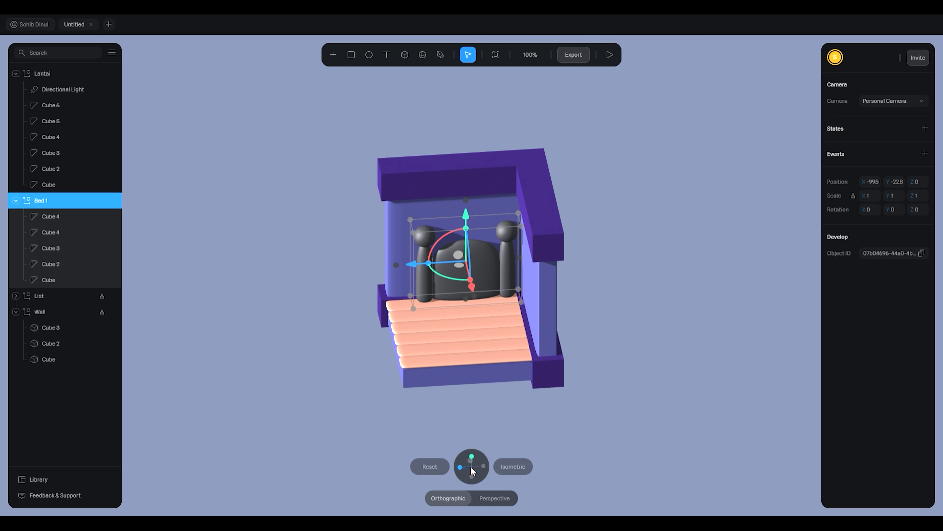
left_click_drag(418, 289, 420, 290)
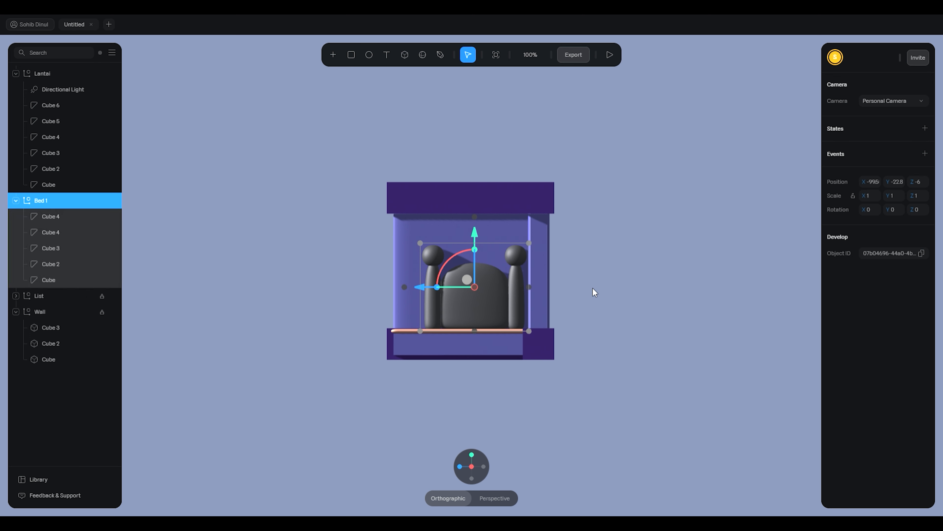
Scale the headboard group down to about 0.53 so it fits in the room's back corner.
left_click(560, 293)
left_click(425, 250)
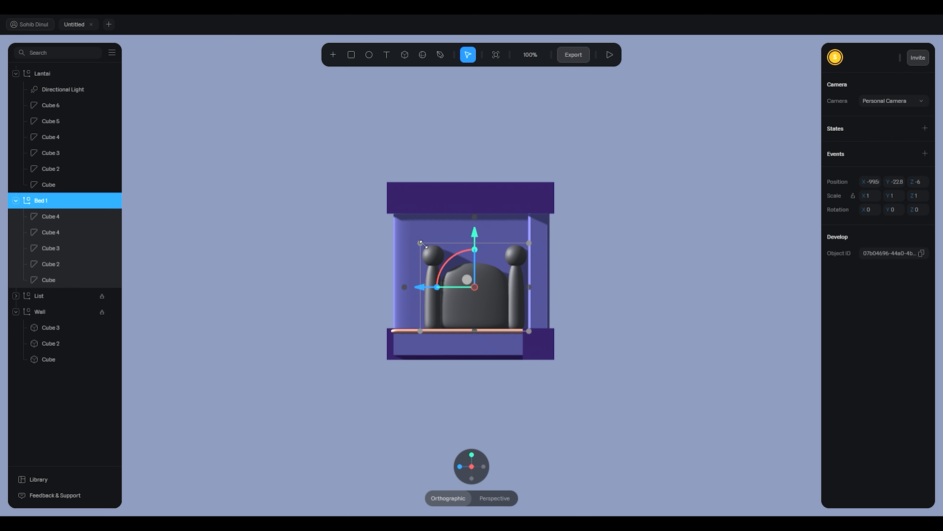
left_click_drag(424, 244, 476, 295)
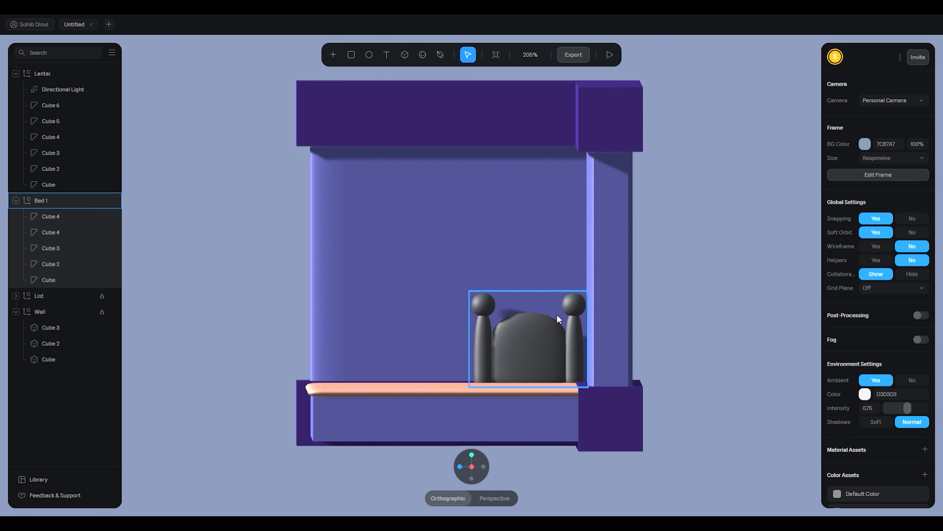
left_click(556, 318)
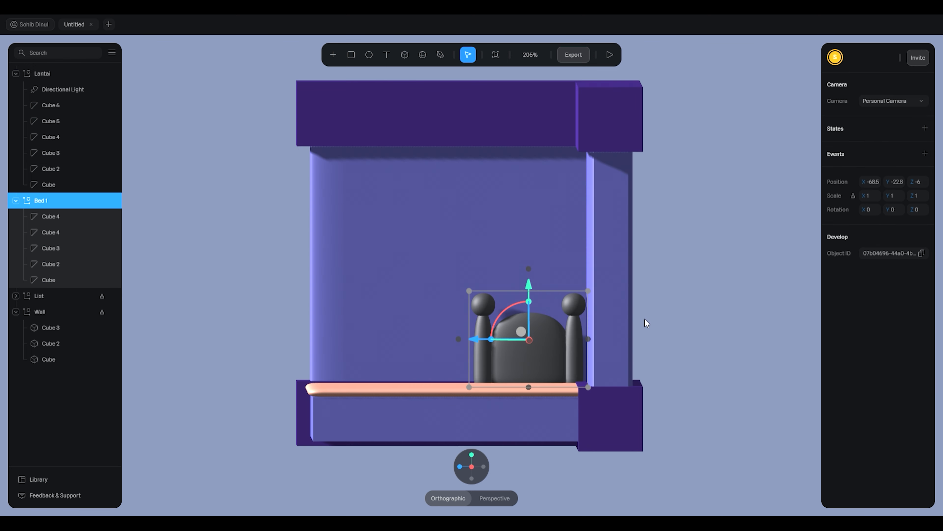
left_click(663, 322)
Widen the headboard group along the wall to a Z scale of about 0.64.
mouse_move(664, 321)
right_mouse_down()
mouse_move(693, 327)
mouse_move(664, 308)
right_mouse_up()
left_click(426, 313)
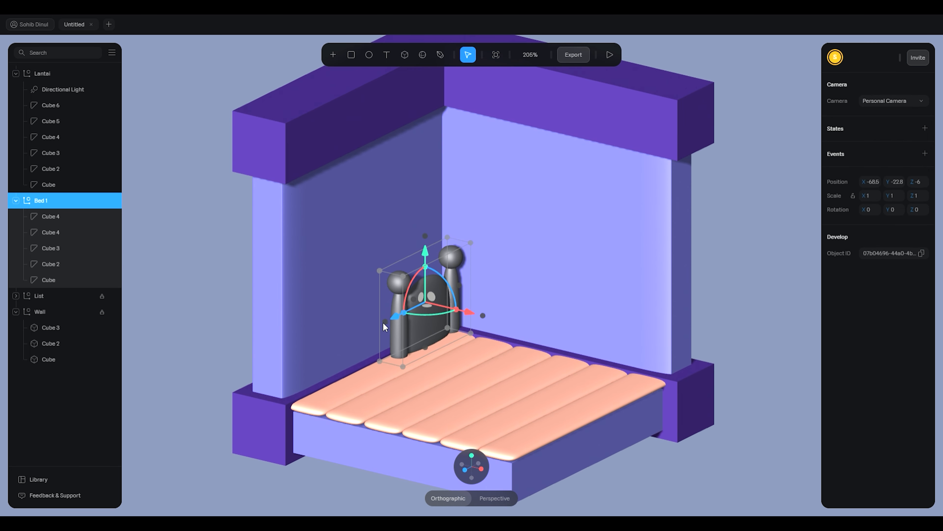
left_click_drag(389, 325, 377, 329)
scroll(676, 309, "down", 4)
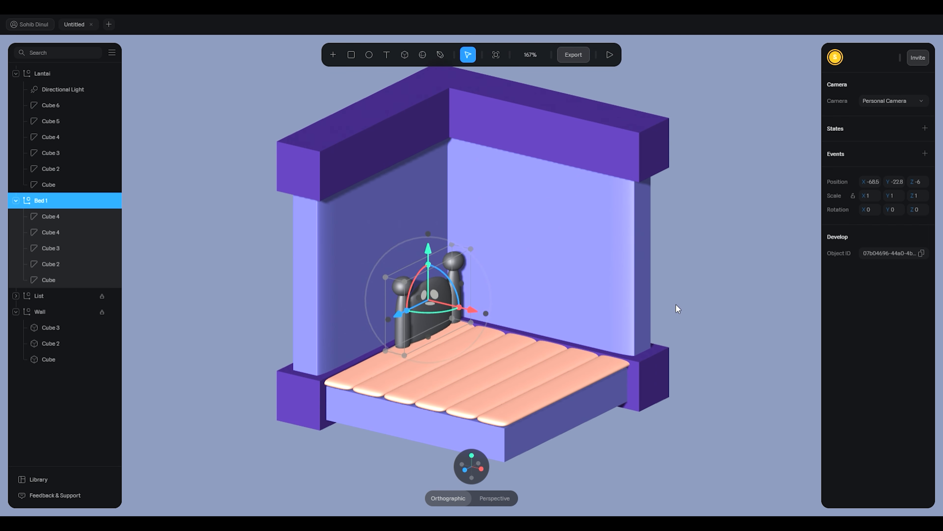
left_click(627, 310)
Duplicate the headboard group and move the copy across the floor to about X 59.38 as the footboard.
left_click(450, 304)
key("ctrl+d")
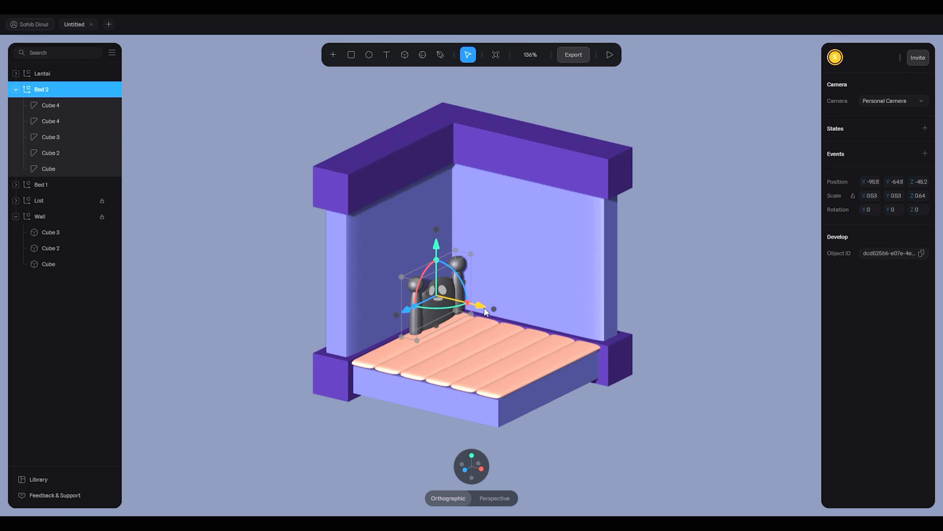
left_click_drag(482, 307, 561, 354)
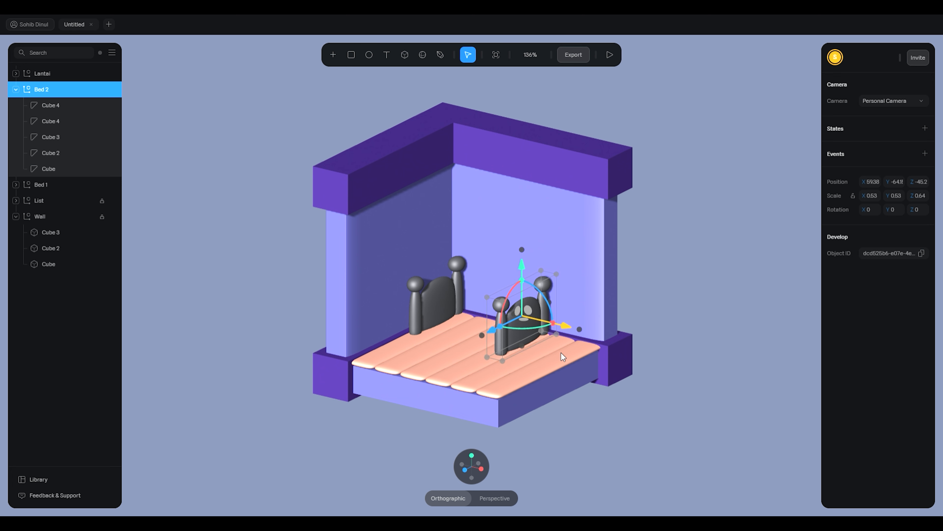
left_click(653, 307)
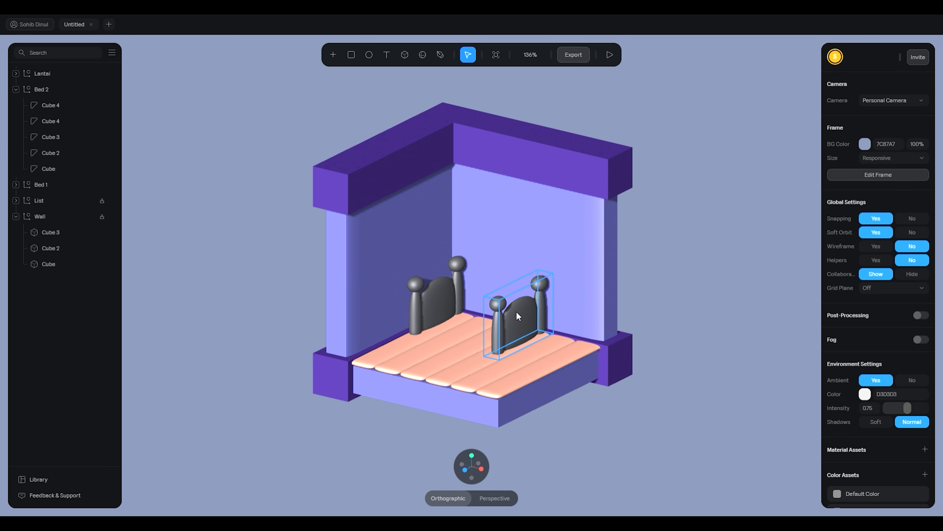
Duplicate the Cube 3 panel between the footboard posts and move the copy out of the Bed 2 group to the top level.
left_click(61, 111)
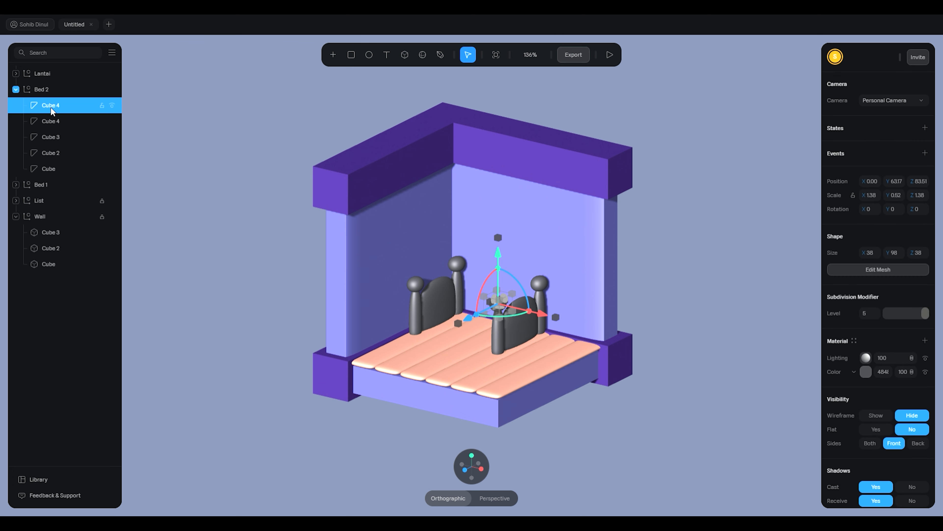
left_click(627, 244)
left_click(57, 122)
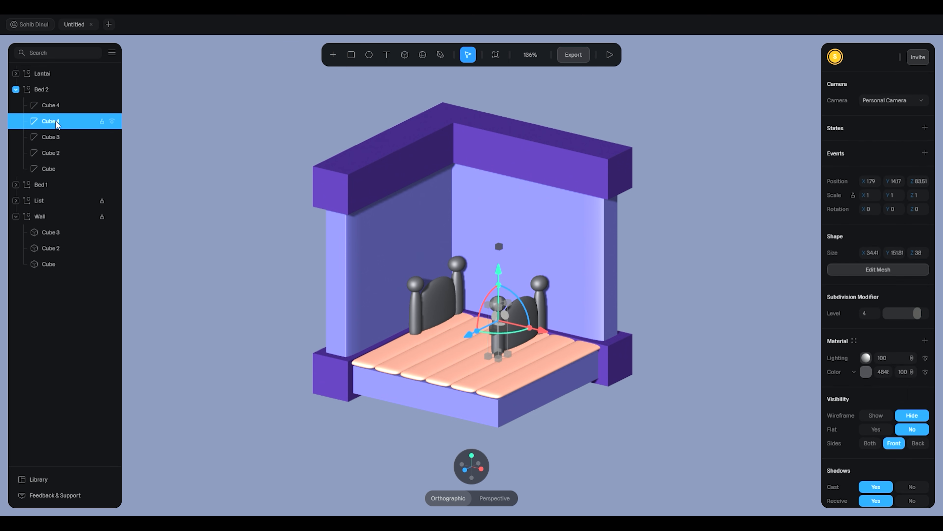
left_click(54, 143)
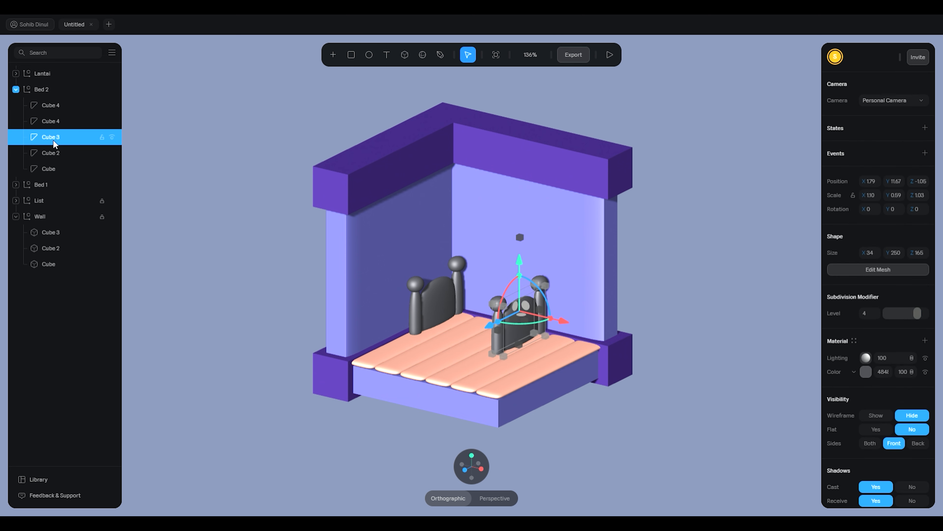
key("ctrl+v")
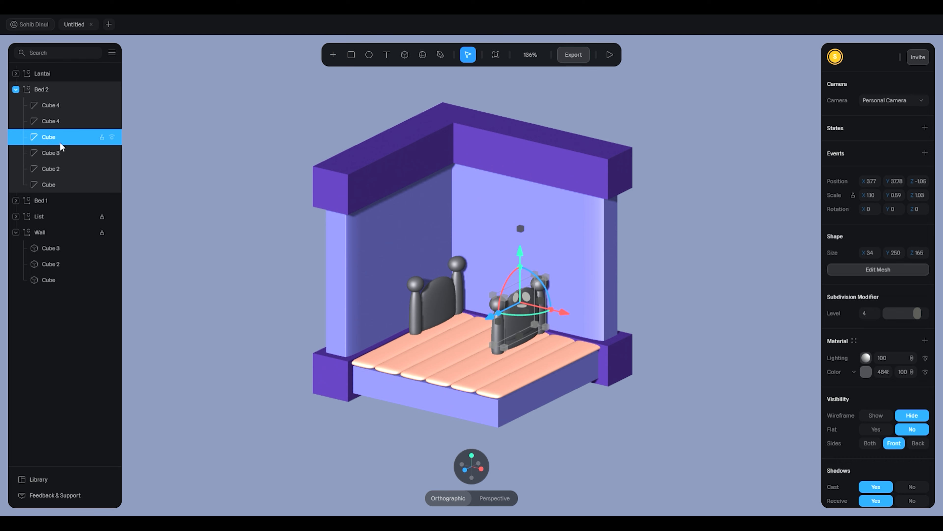
left_click_drag(60, 143, 39, 70)
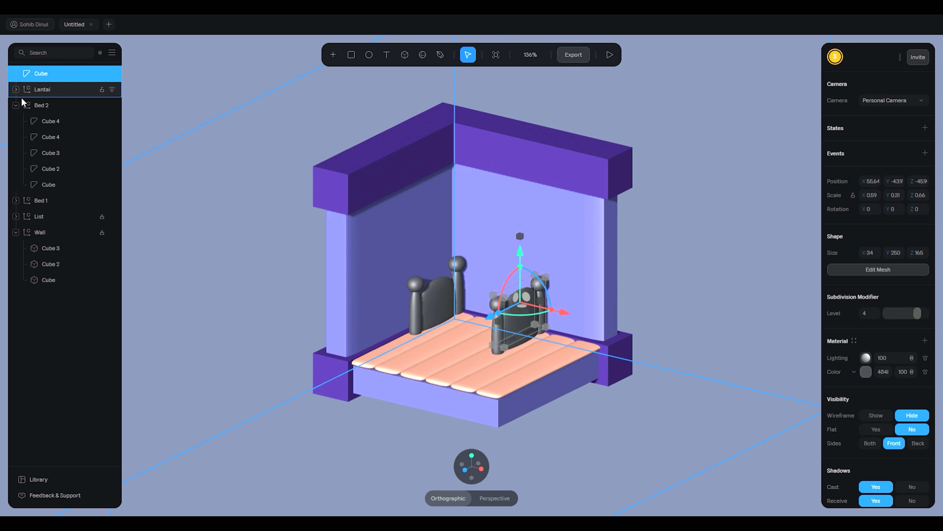
left_click(16, 105)
left_click(143, 100)
left_click(52, 76)
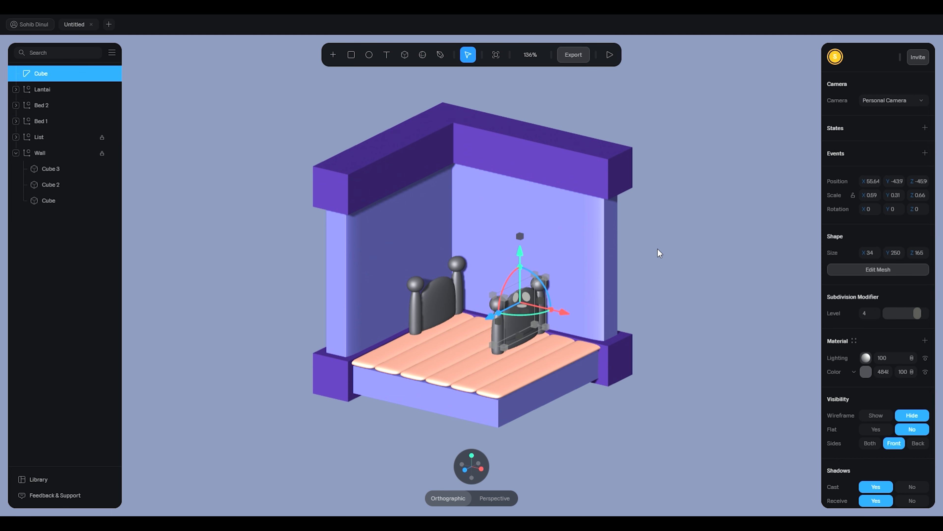
Move the copied panel off the footboard toward the headboard to about X 34.76 and lower it to the floor at about Y -56.
middle_click_drag(657, 249, 693, 314)
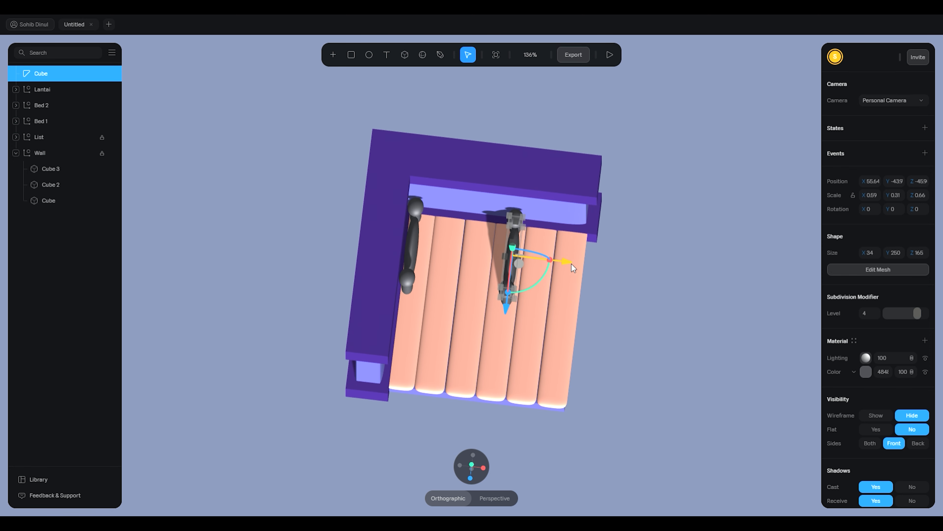
left_click_drag(572, 264, 561, 265)
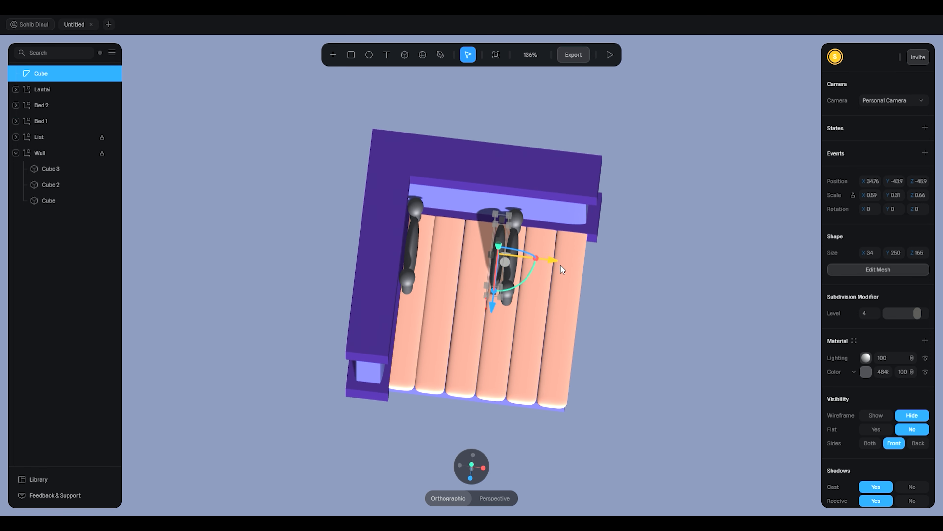
left_click(602, 259)
middle_click_drag(602, 259, 590, 206)
middle_click_drag(543, 256, 613, 311)
left_click(493, 308)
left_click(471, 468)
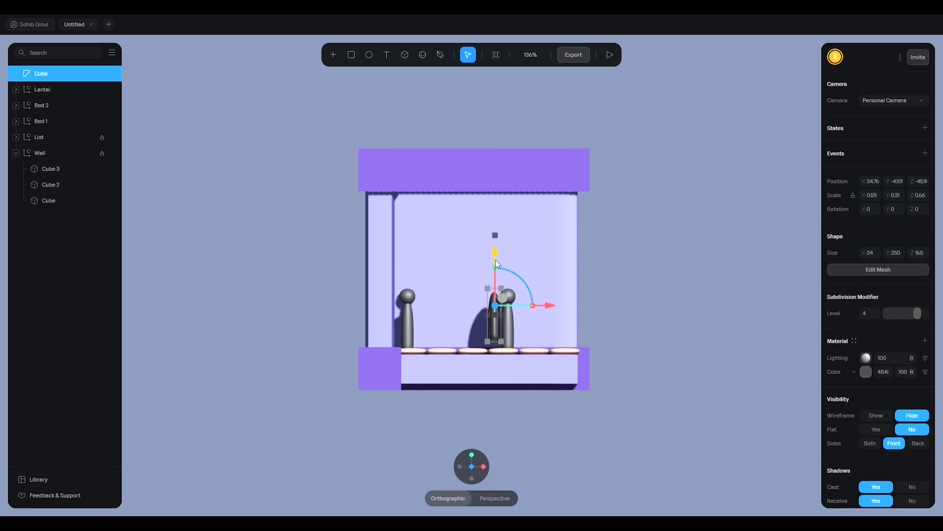
left_click_drag(495, 256, 496, 264)
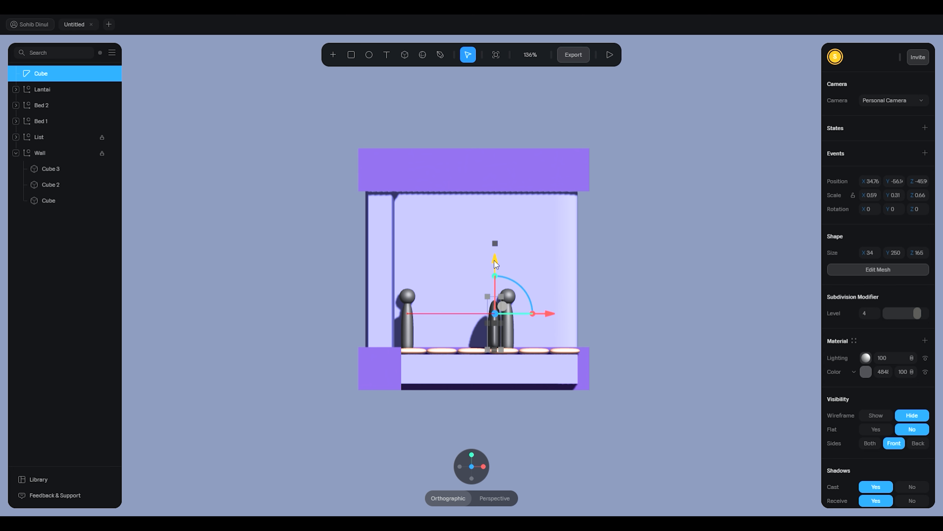
left_click_drag(438, 303, 440, 313, "alt")
left_click(433, 312)
Stretch the copied panel from the footboard to the headboard as a mattress, to a size of about 233 x 250 x 179.
left_click(490, 308)
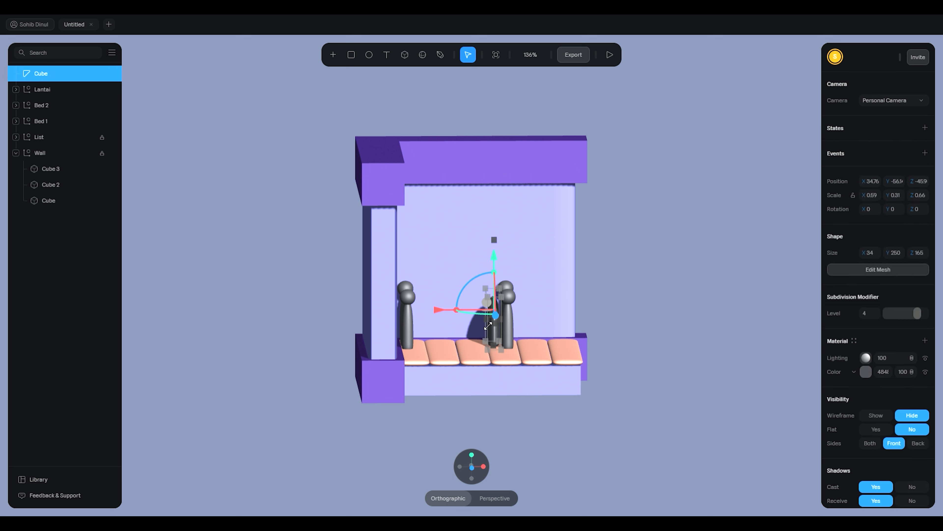
left_click_drag(493, 324, 414, 325)
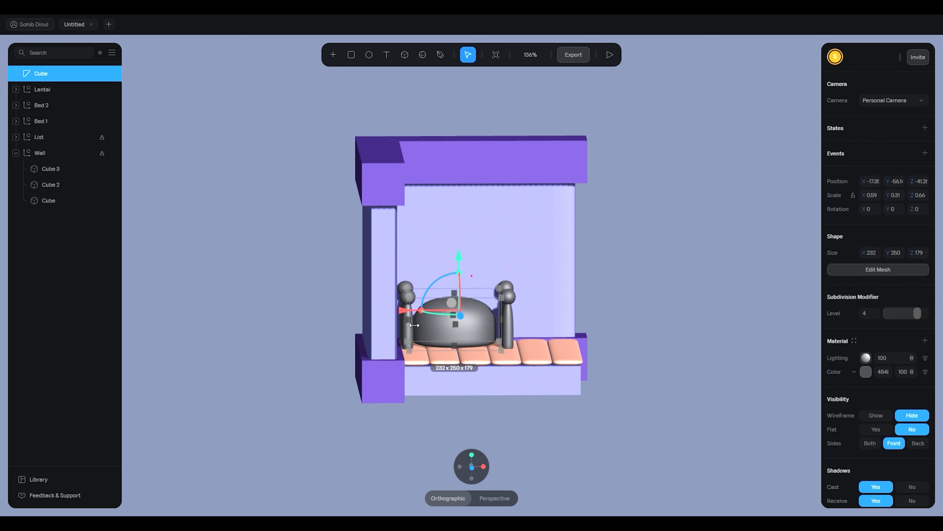
left_click(617, 322)
left_click_drag(617, 322, 507, 298)
left_click(506, 291)
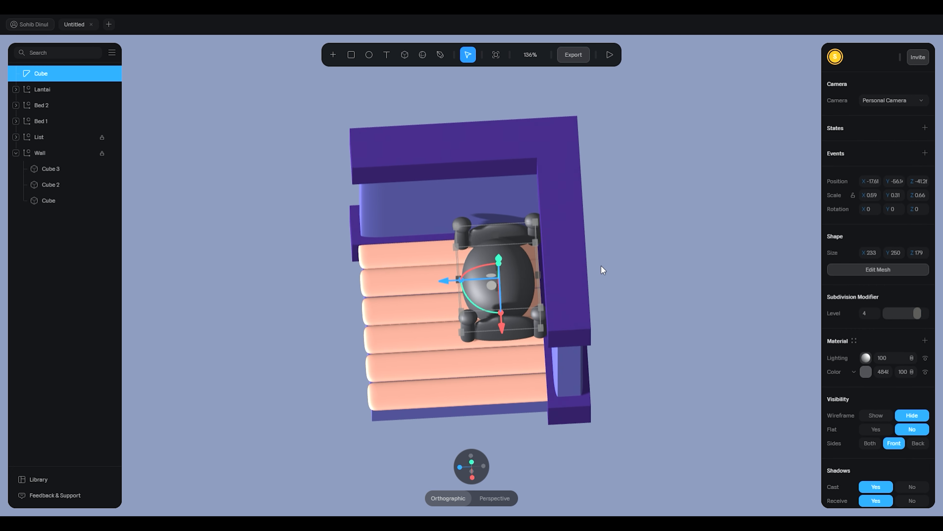
Scale the mattress to about 0.64 along X and centre it between the boards at about X -12.5, Y -58.2, Z -43.9.
left_click_drag(602, 261, 599, 288)
left_click(471, 463)
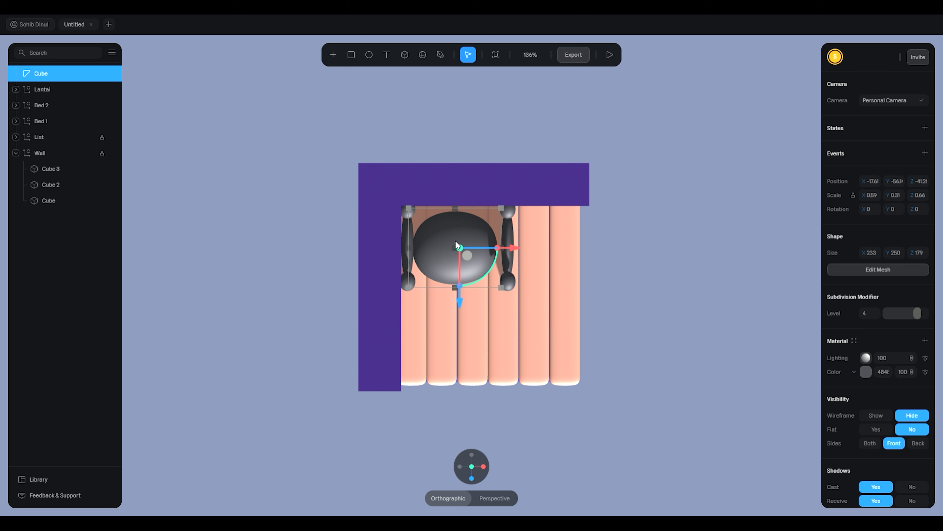
left_click_drag(501, 251, 504, 251)
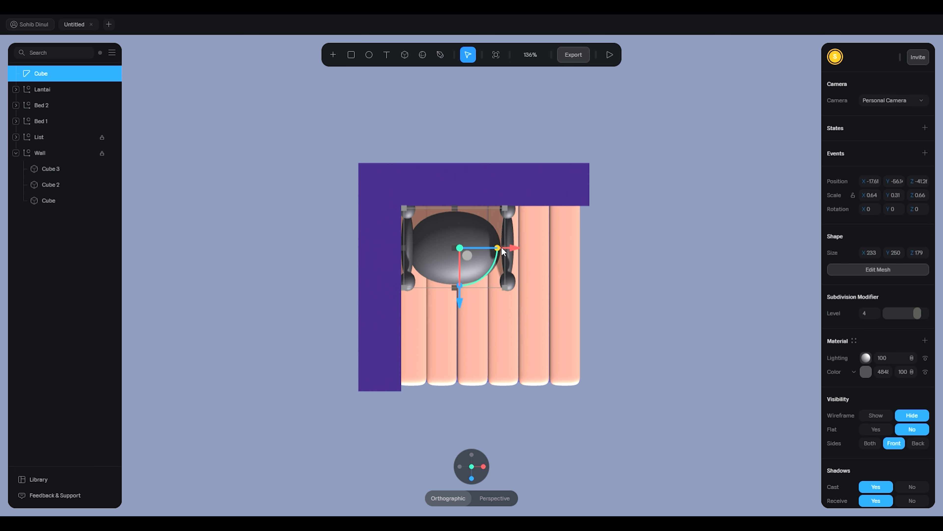
left_click_drag(462, 225, 471, 225)
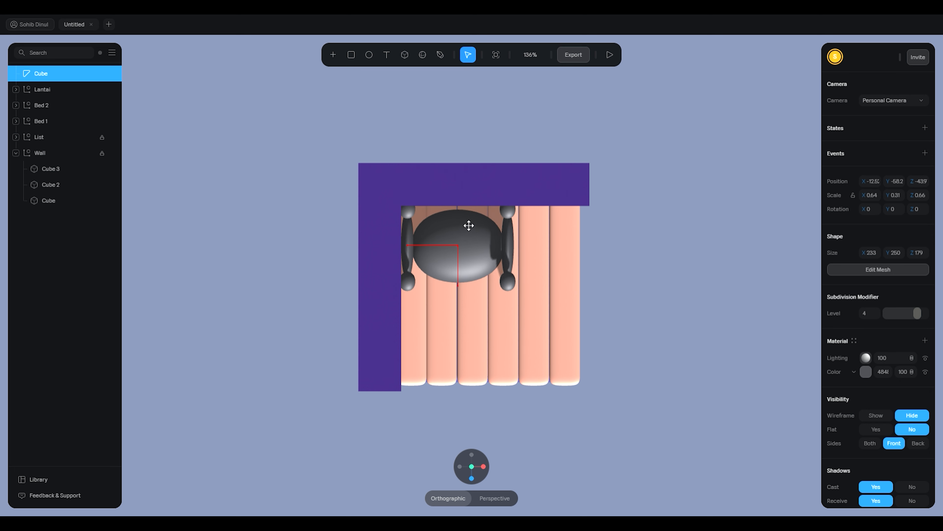
left_click(624, 249)
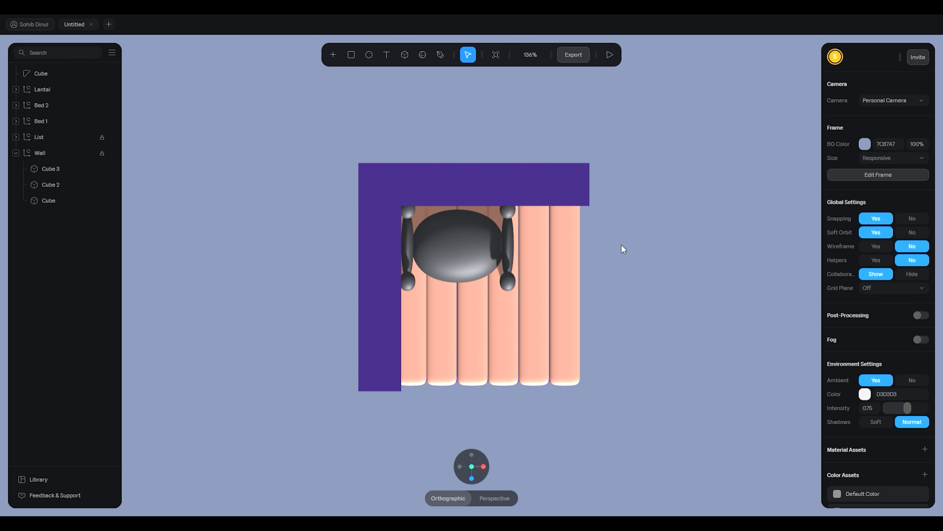
left_click(433, 264)
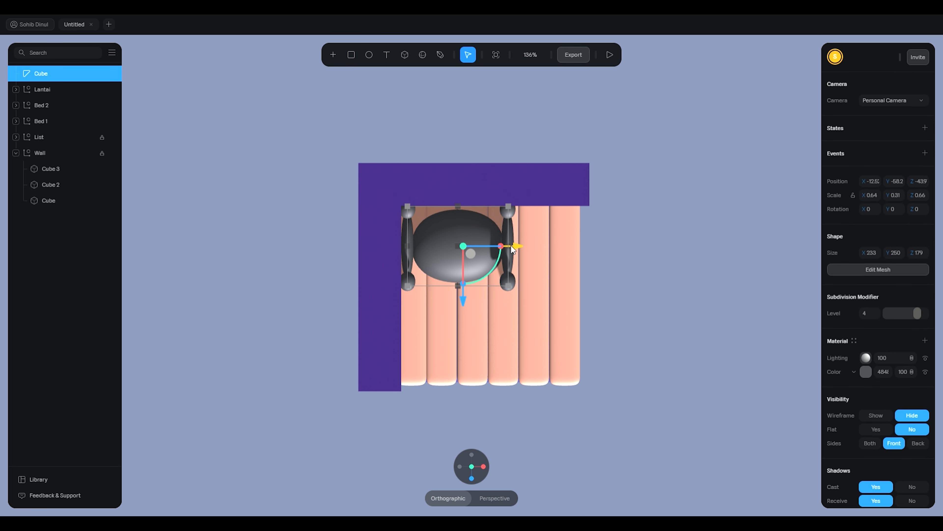
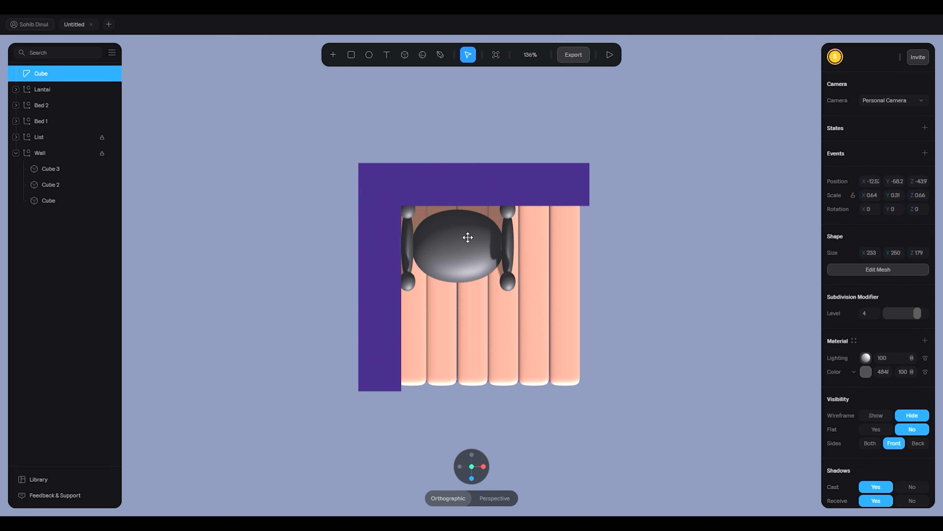
Edit the mattress mesh and cut three evenly spaced edge loops across its length to square off its ends.
left_click(883, 269)
left_click_drag(627, 248, 616, 188)
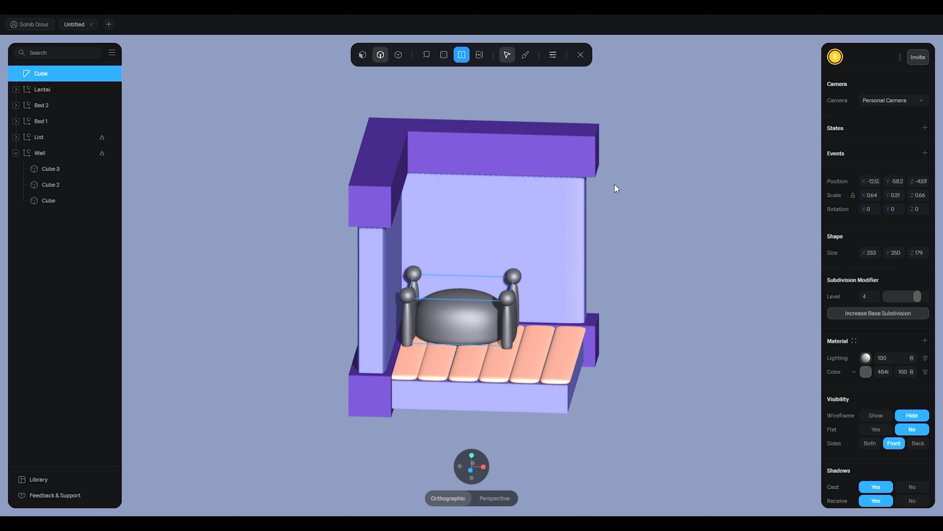
left_click(458, 312)
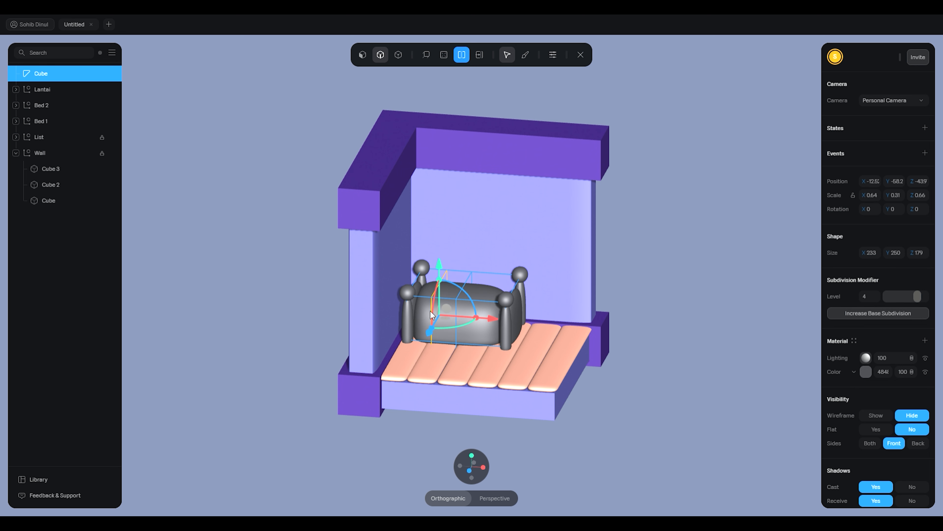
left_click(468, 308)
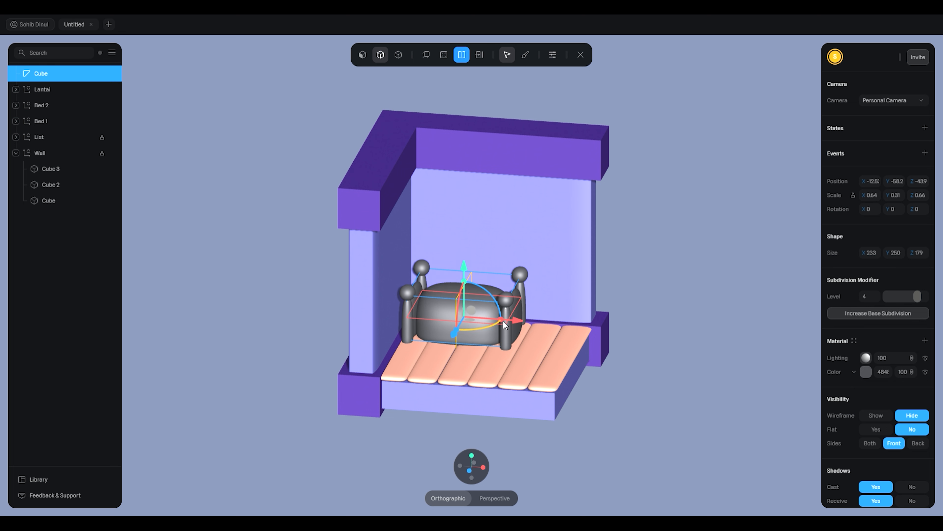
left_click_drag(514, 321, 492, 324)
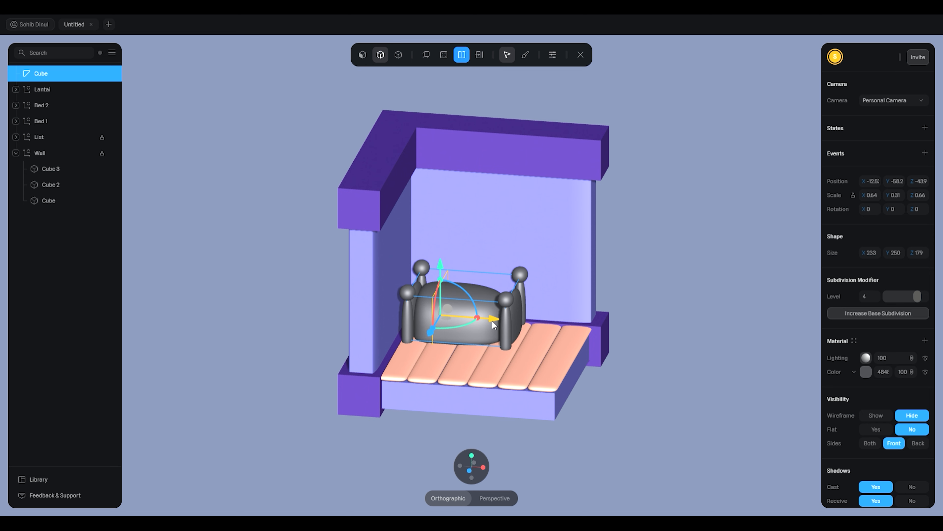
key("k")
left_click(460, 317)
left_click(437, 311)
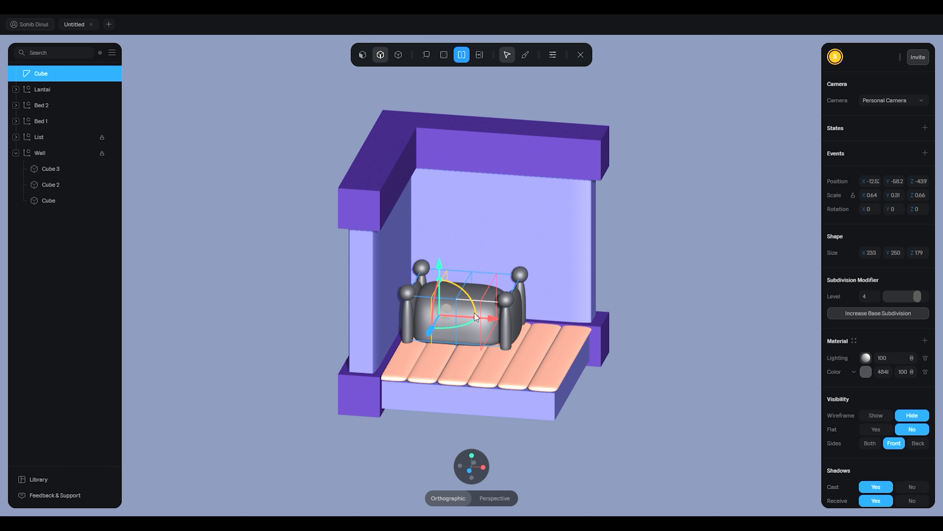
left_click(659, 289)
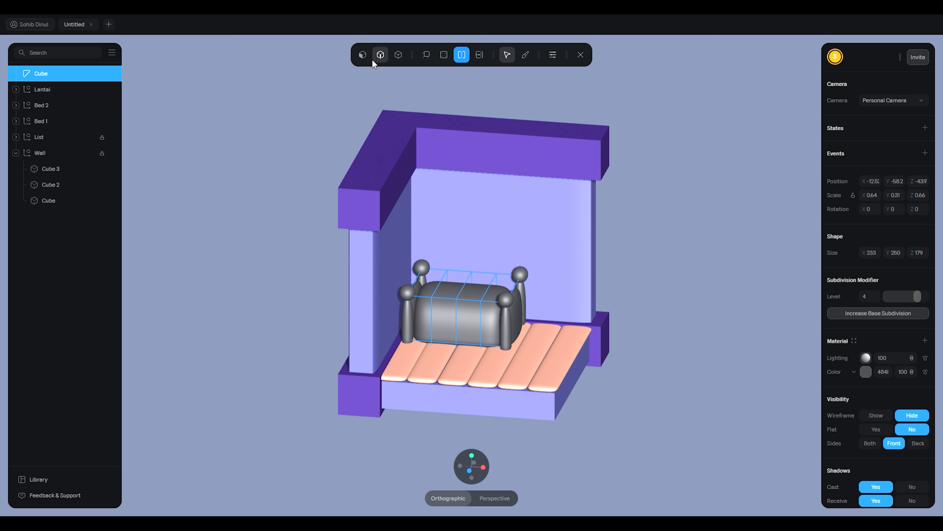
Select all the top faces of the mattress and lower them to flatten it to a height of about 143.
left_click(363, 55)
left_click(455, 275, "shift")
left_click(480, 278, "shift")
left_click(505, 279, "shift")
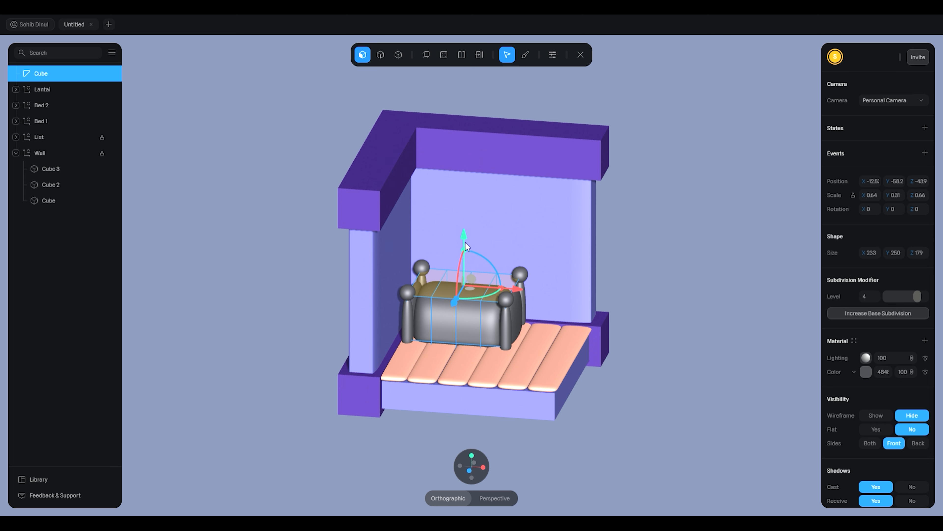
left_click_drag(464, 237, 463, 259)
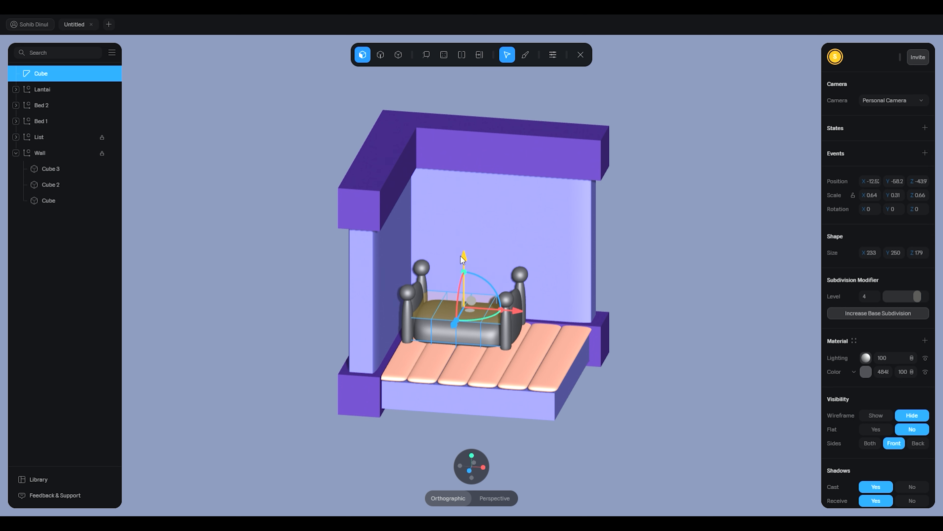
left_click(630, 315)
middle_click_drag(631, 316, 652, 303)
key("Escape")
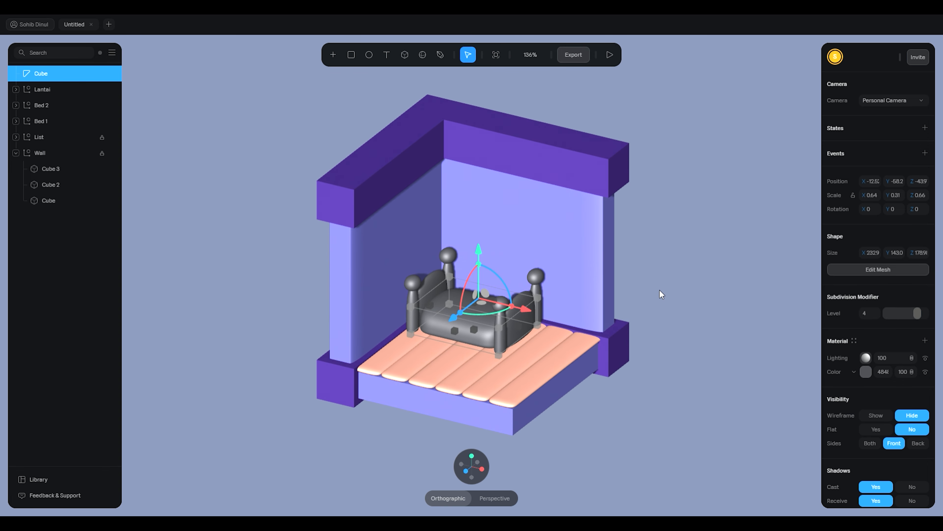
Lengthen the mattress to an X scale of about 0.71 so it reaches into the headboard and footboard.
scroll(494, 327, "up", 5)
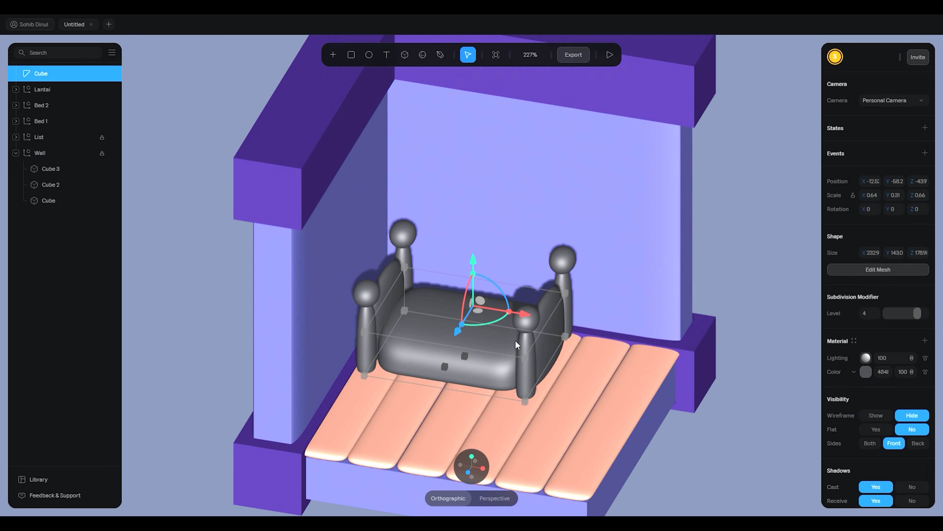
left_click_drag(524, 314, 510, 313)
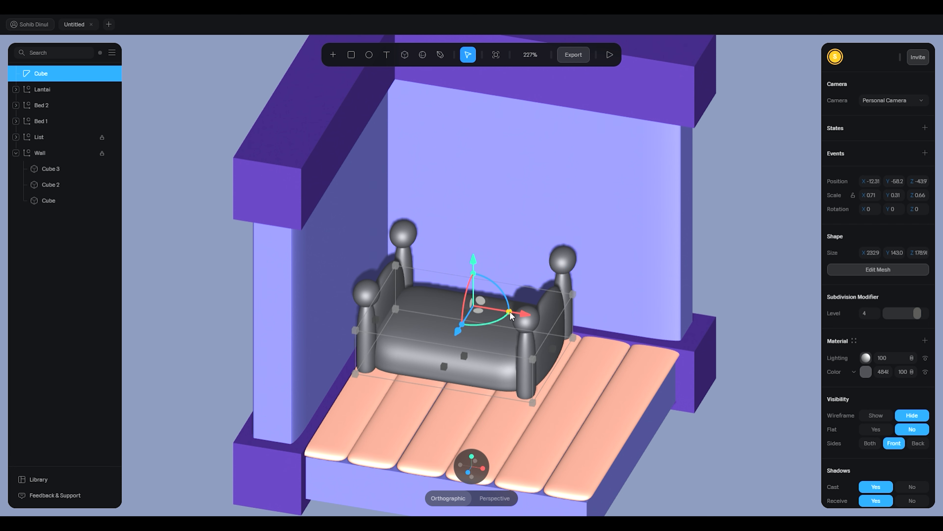
left_click(699, 291)
left_click_drag(699, 291, 704, 284)
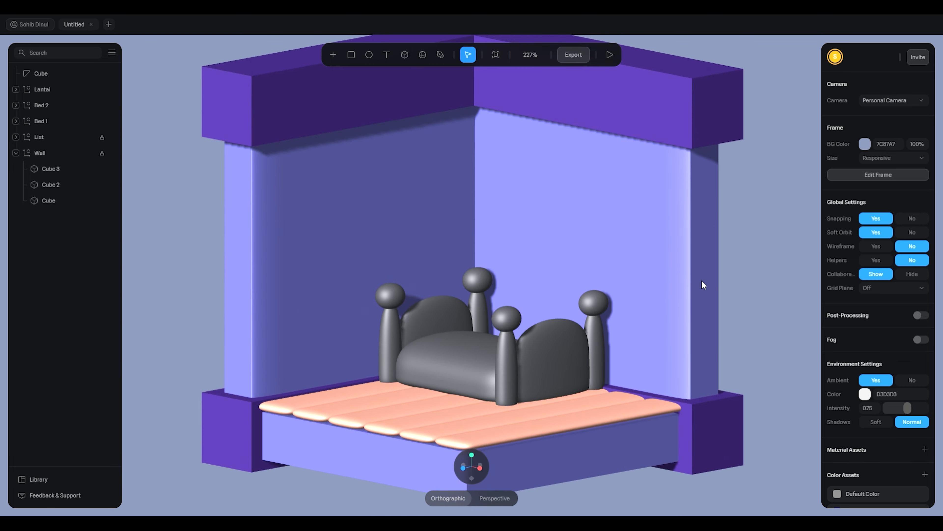
scroll(687, 310, "down", 2)
left_click(467, 334)
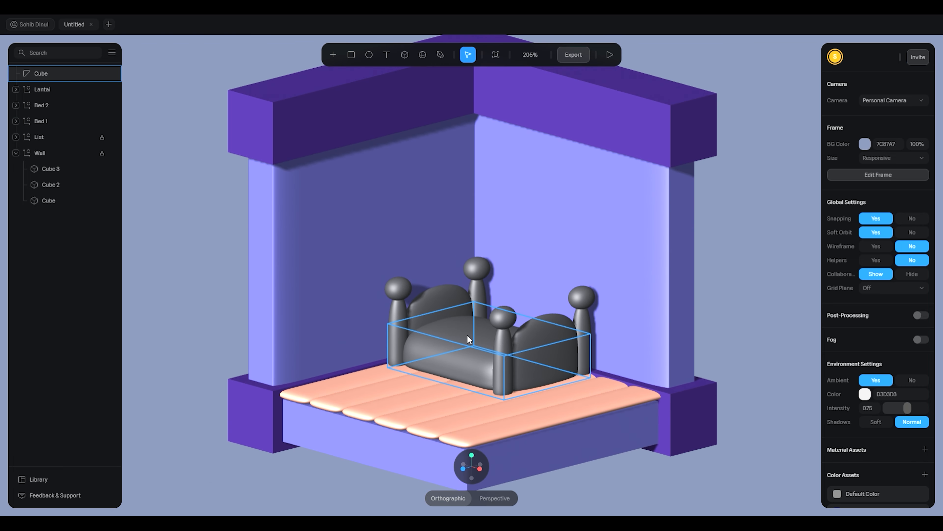
left_click(720, 298)
Edit the mattress mesh and lower all its top faces to reduce its height to about 88.
left_click(440, 332)
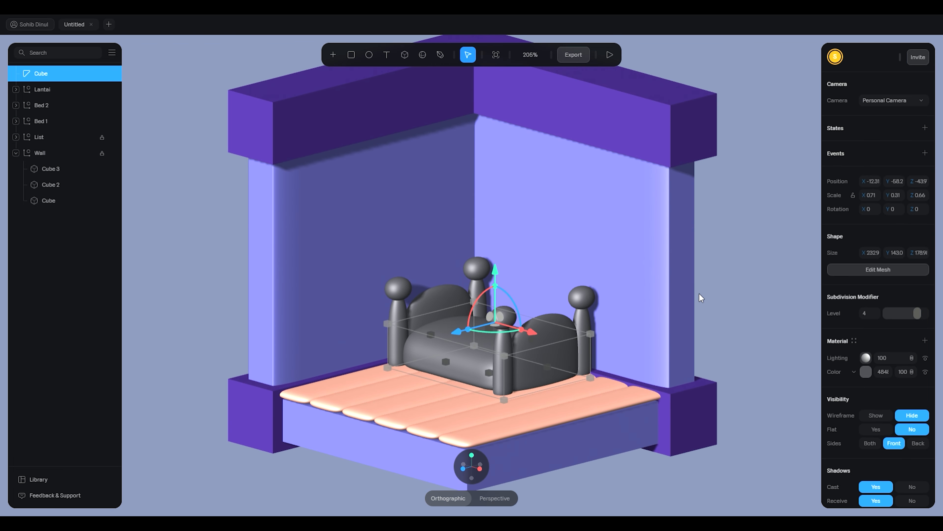
left_click_drag(713, 284, 748, 292)
left_click(879, 270)
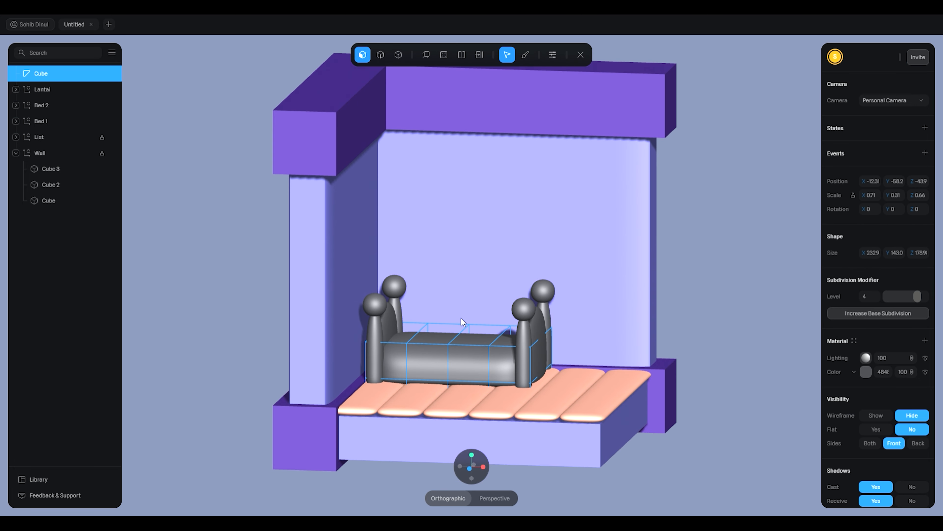
left_click(394, 333)
left_click(434, 339, "shift")
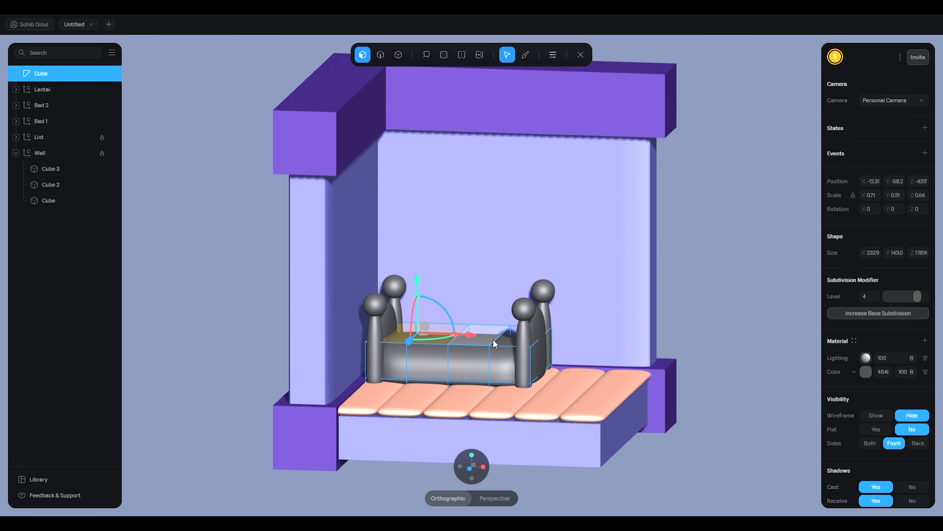
left_click(503, 339, "shift")
left_click(497, 330, "shift")
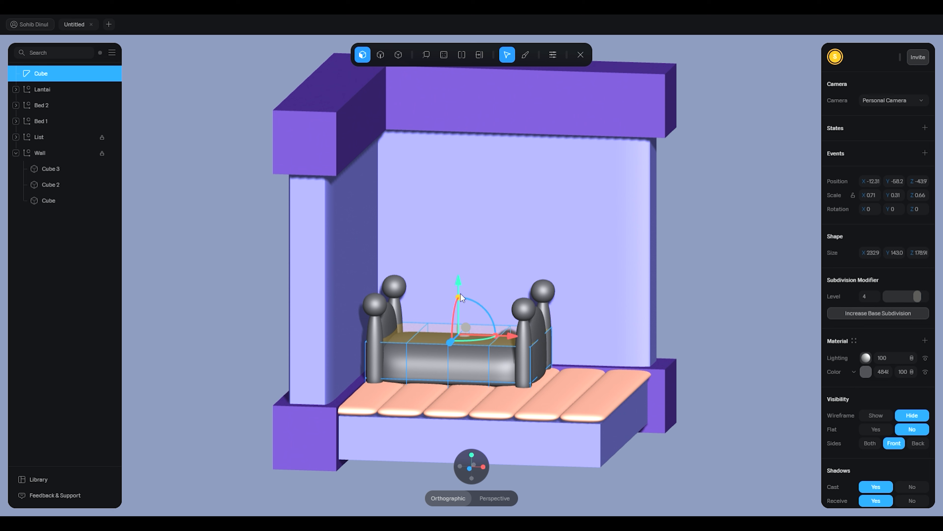
left_click_drag(459, 285, 458, 303)
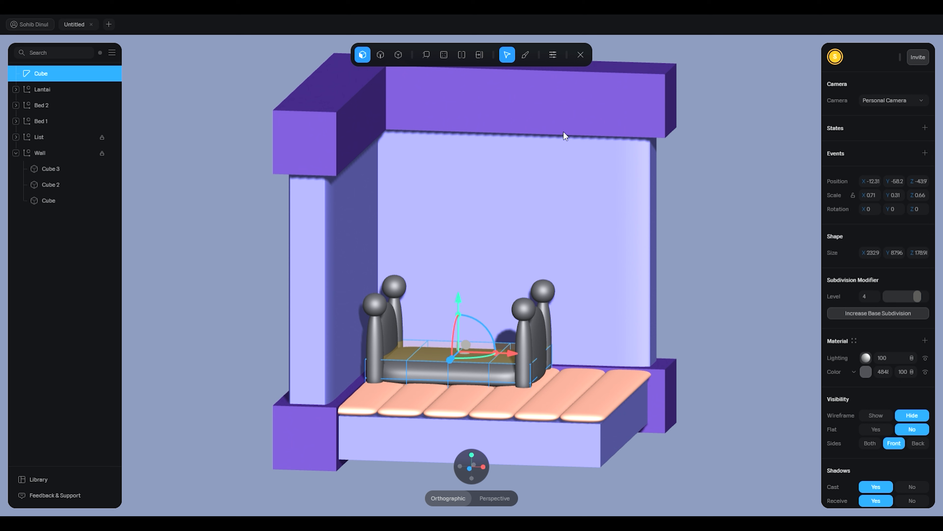
left_click(585, 53)
left_click(597, 87)
Raise the thin mattress layer to about Y -56 and place a duplicate above it at about Y -42.3.
left_click(463, 351)
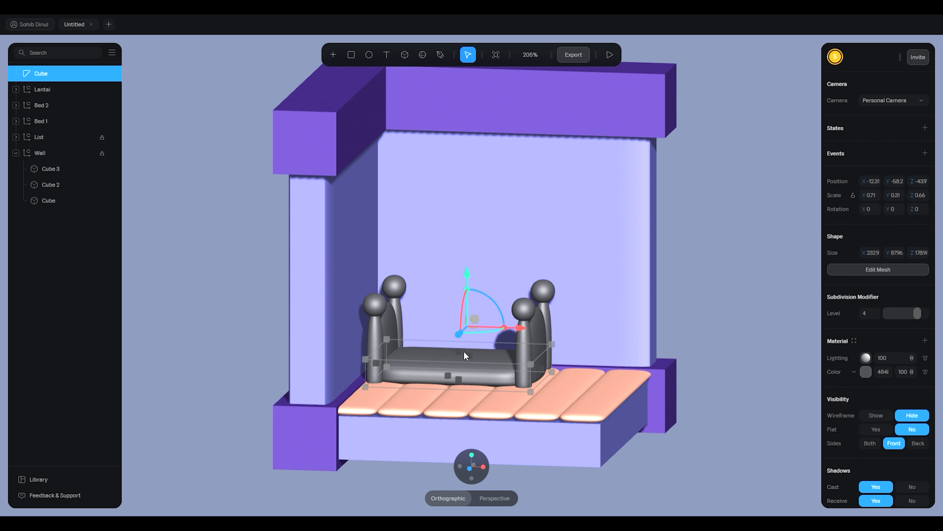
left_click_drag(467, 275, 468, 270)
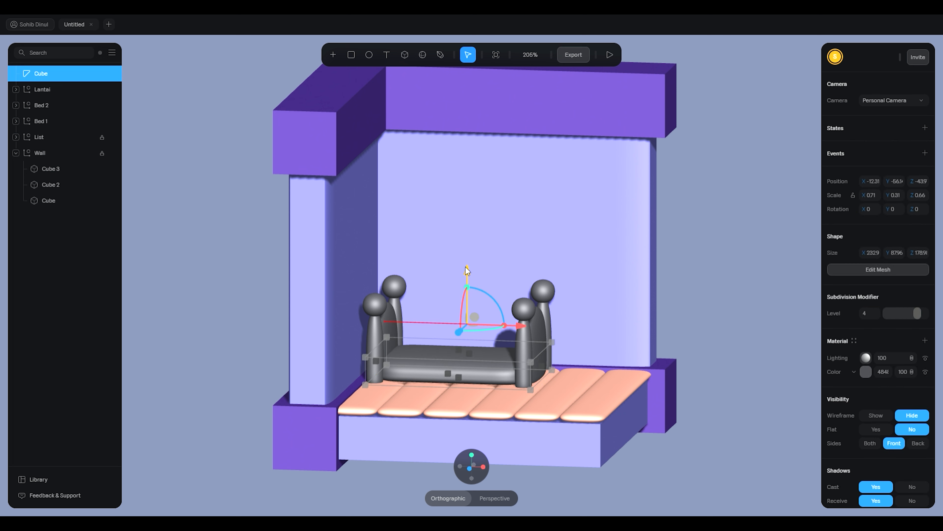
left_click(720, 311)
left_click(489, 358)
key("ctrl+d")
left_click_drag(467, 268, 467, 254)
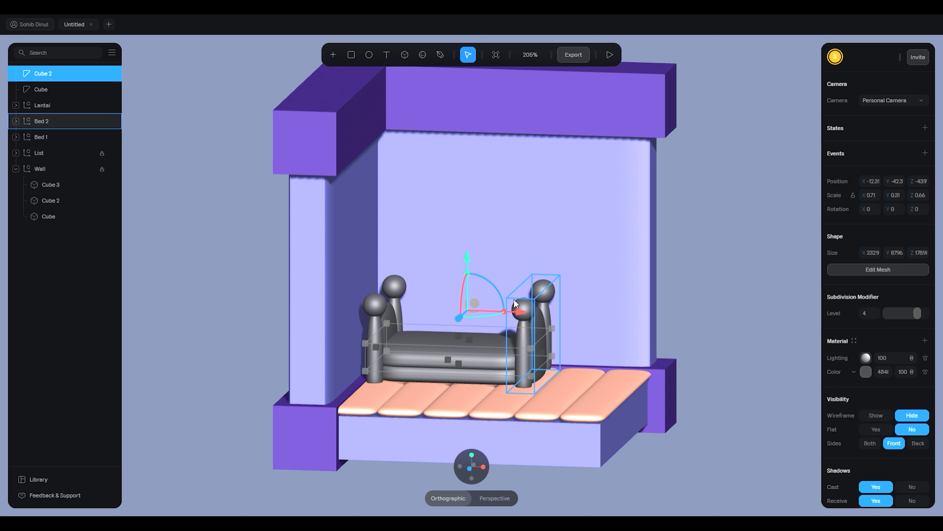
Edit the upper layer's mesh, raising its top faces to a height of about 122.6 and scaling them slightly inward along X.
left_click(879, 270)
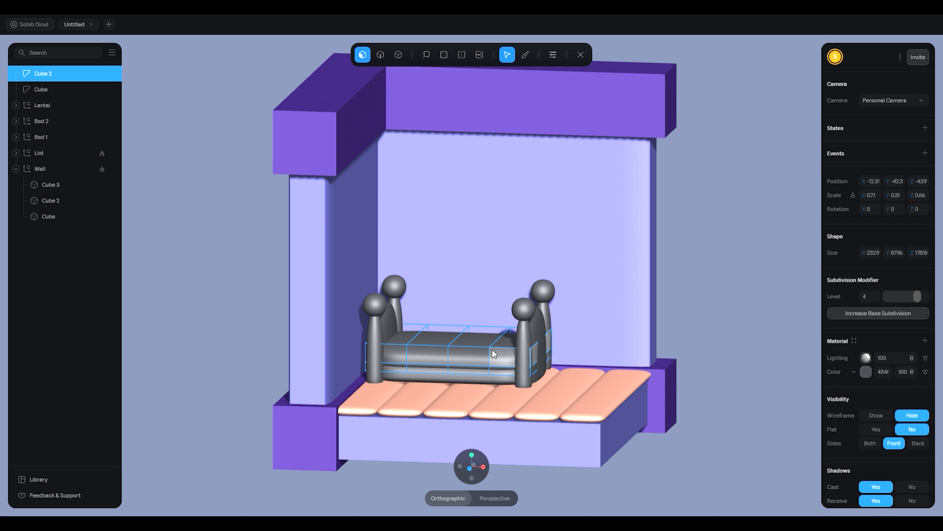
left_click_drag(437, 335, 479, 340)
middle_click_drag(458, 259, 445, 301)
left_click(442, 301, "shift")
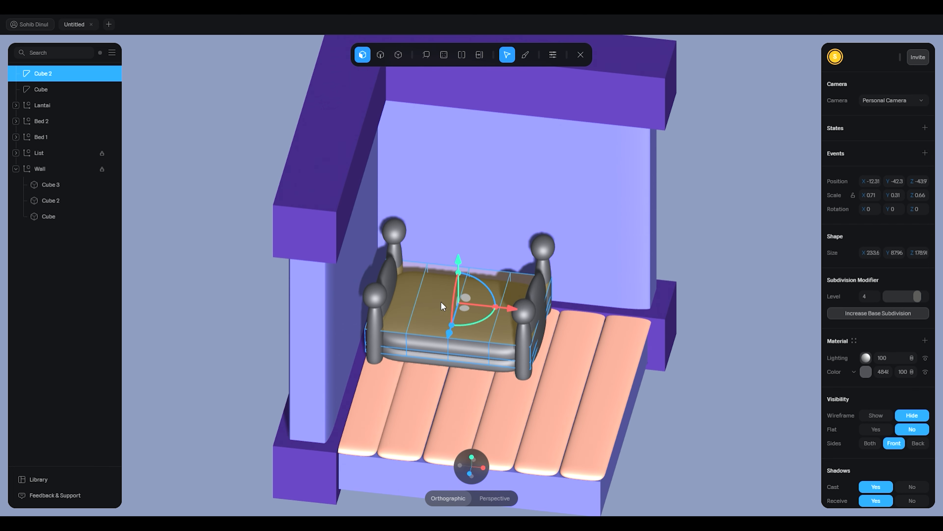
middle_click_drag(656, 314, 658, 298)
left_click_drag(456, 283, 457, 271)
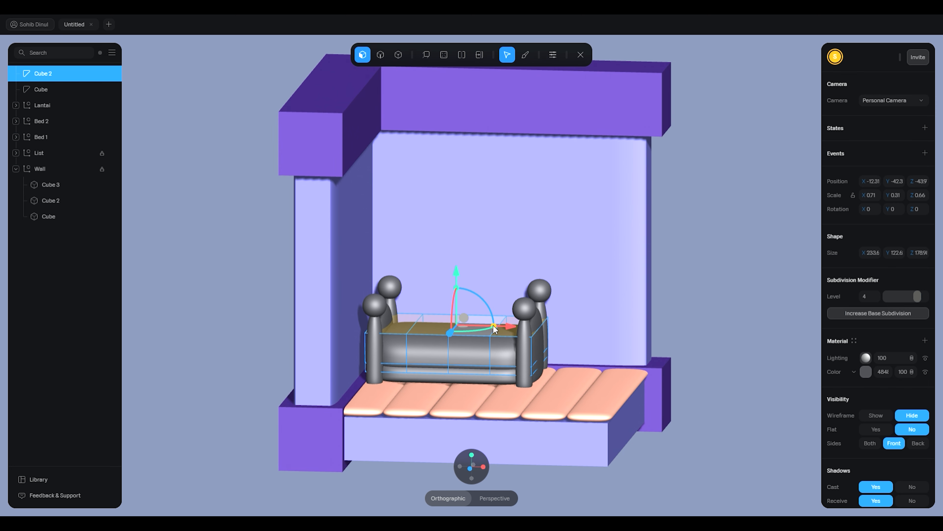
left_click_drag(494, 329, 491, 328)
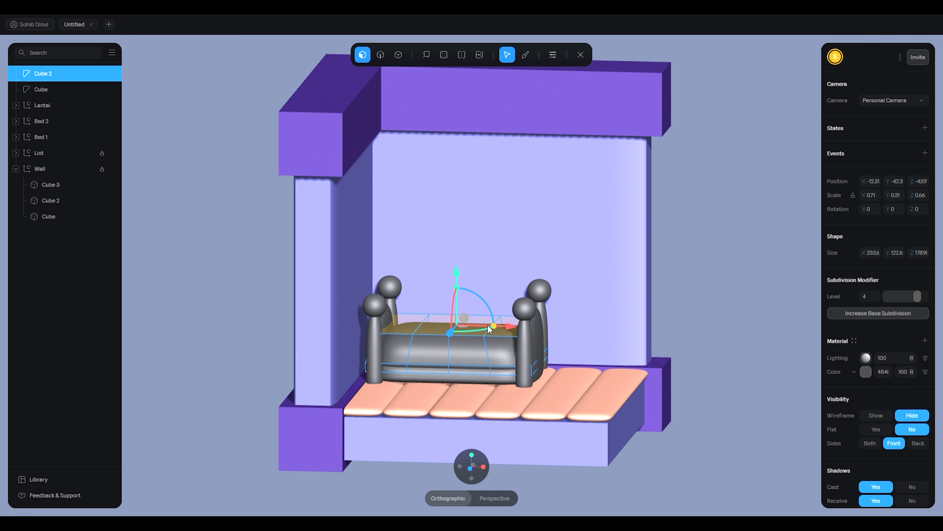
left_click_drag(677, 324, 647, 320)
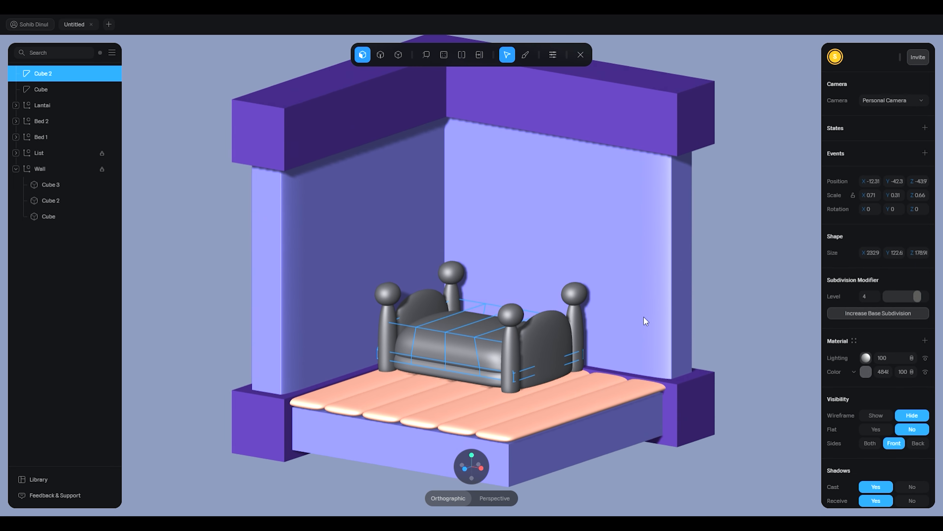
left_click(581, 55)
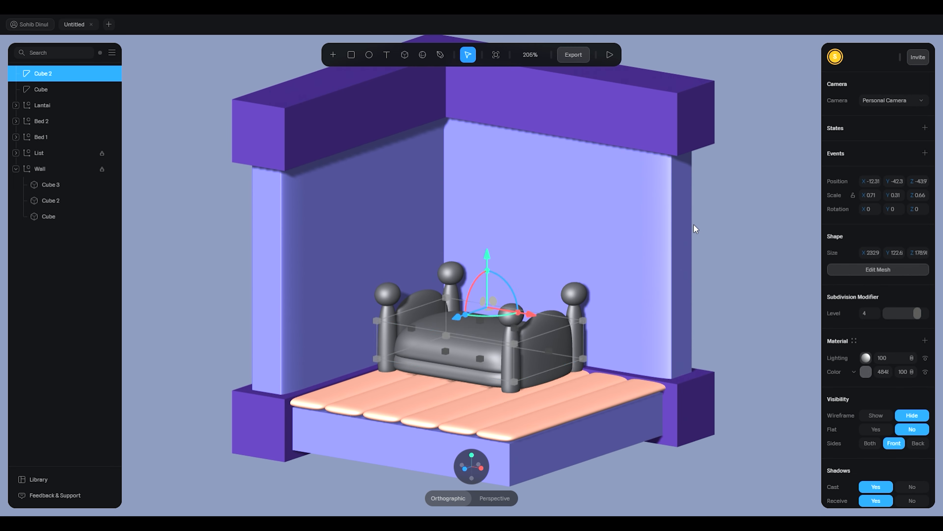
Lower the upper mattress layer to about Y -44.8 so it sits closer on the base layer.
left_click(734, 270)
mouse_move(732, 266)
left_mouse_down()
mouse_move(741, 250)
mouse_move(738, 284)
mouse_move(756, 284)
mouse_move(734, 272)
mouse_move(746, 267)
left_mouse_up()
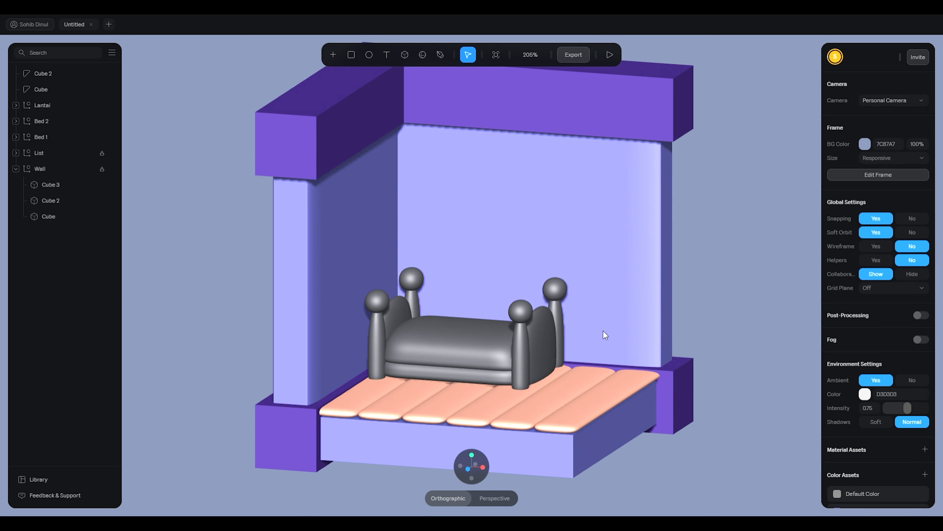
left_click(473, 350)
left_click(473, 350)
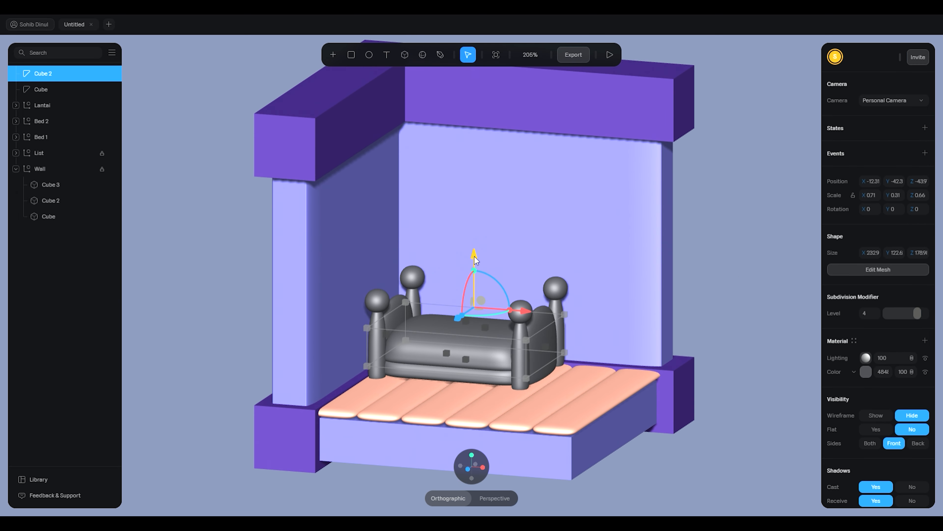
left_click_drag(476, 260, 476, 256)
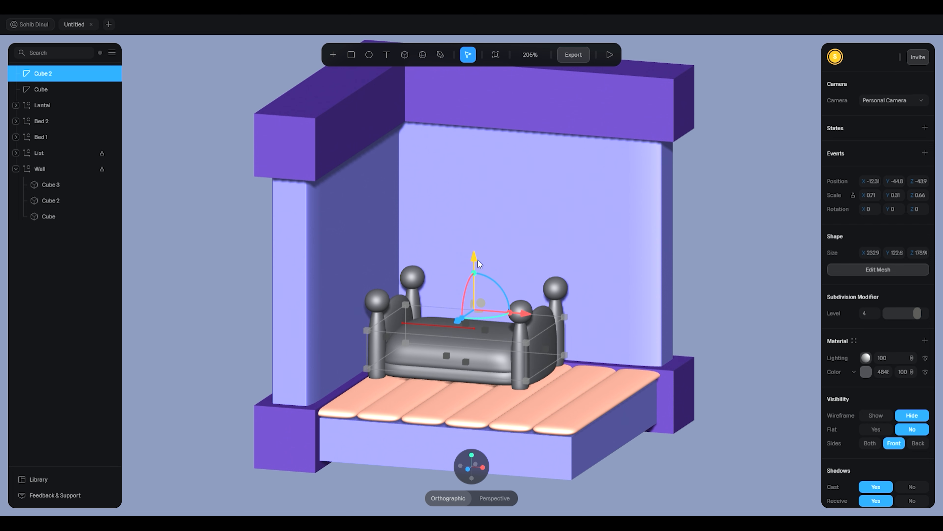
left_click(704, 289)
left_click_drag(704, 290, 674, 313)
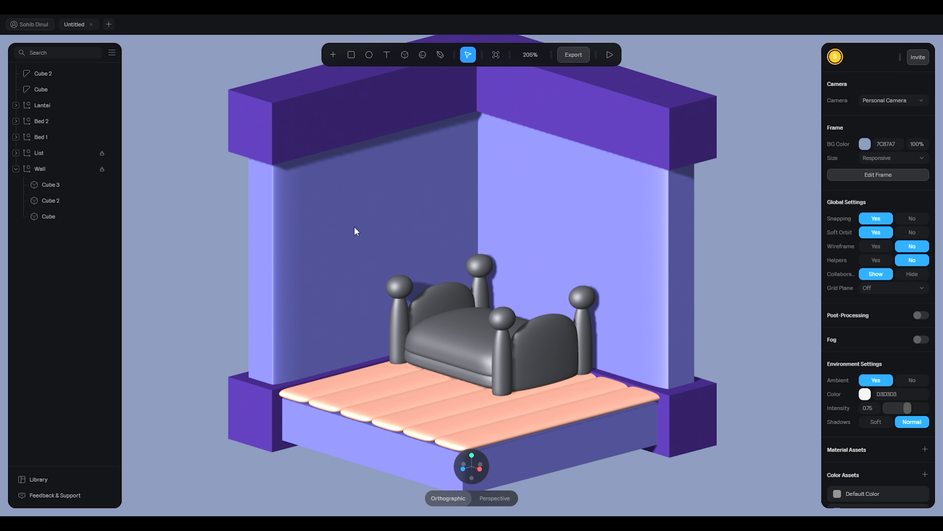
Duplicate the upper mattress layer, raise the copy, and shorten it toward the headboard to about 78 × 99 × 179 as a pillow.
left_click(454, 337)
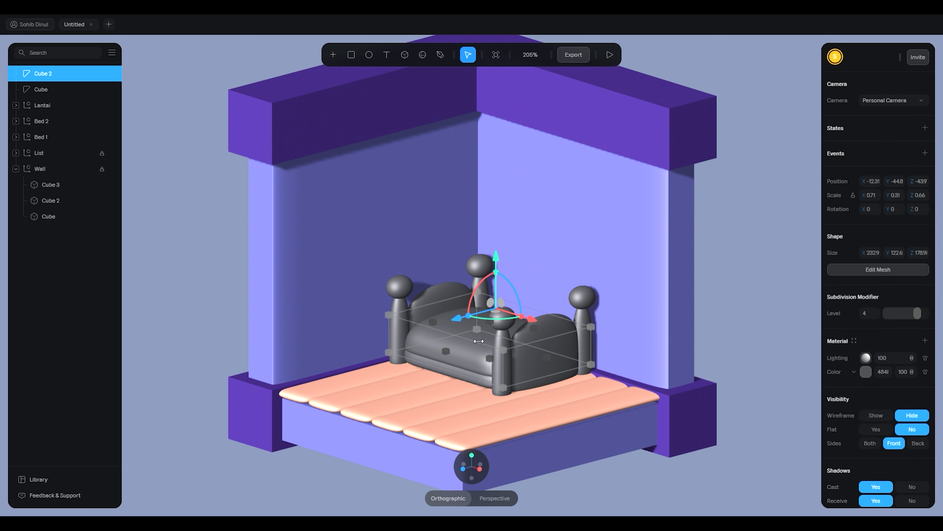
key("ctrl+d")
mouse_move(496, 256)
left_mouse_down()
mouse_move(496, 228)
mouse_move(498, 238)
left_mouse_up()
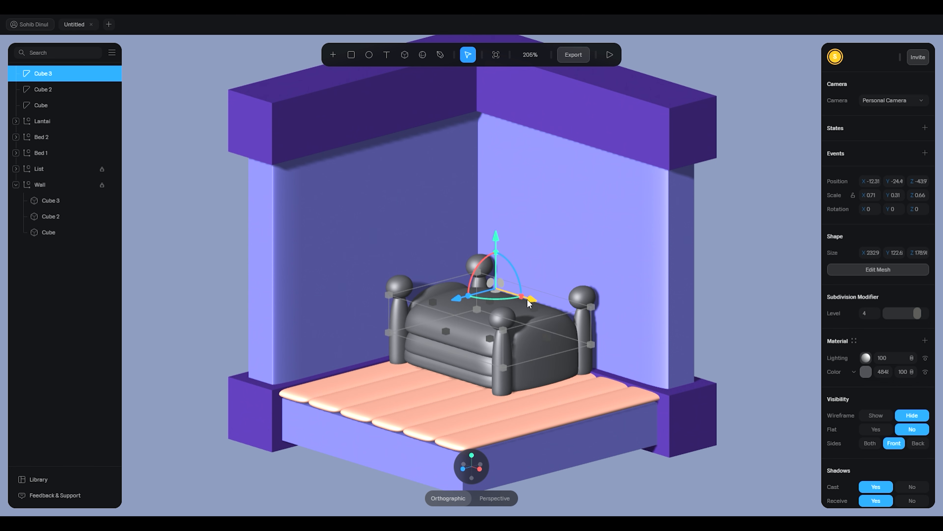
left_click_drag(667, 320, 703, 337, "alt")
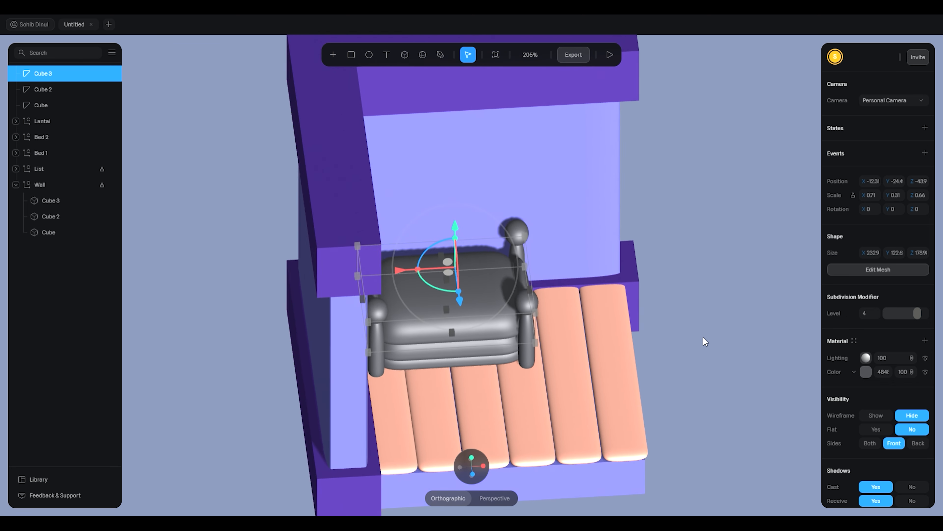
left_click_drag(535, 282, 658, 316, "alt")
left_click_drag(533, 257, 423, 272)
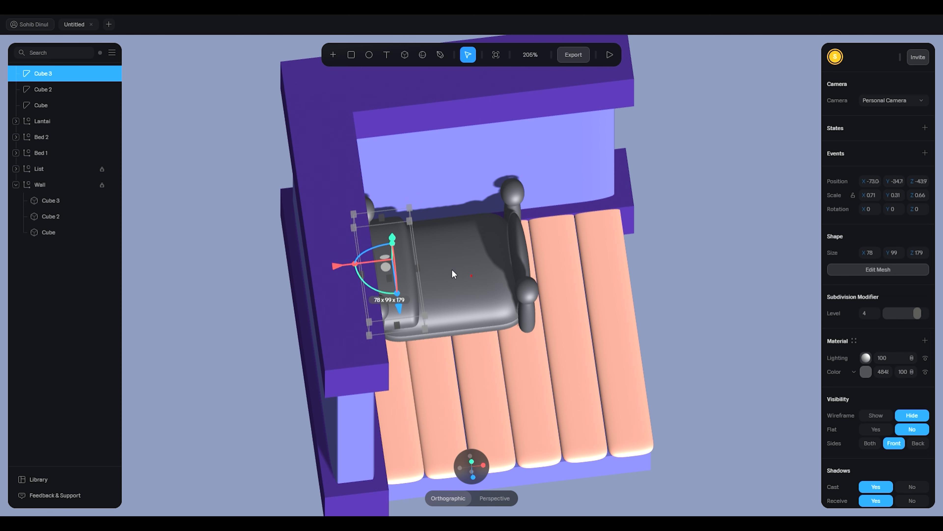
Shrink the pillow to about 64 × 91 × 146 so it fits between the headboard posts.
left_click(628, 288)
left_click(650, 291)
left_click_drag(650, 290, 530, 278, "alt")
left_click(492, 300)
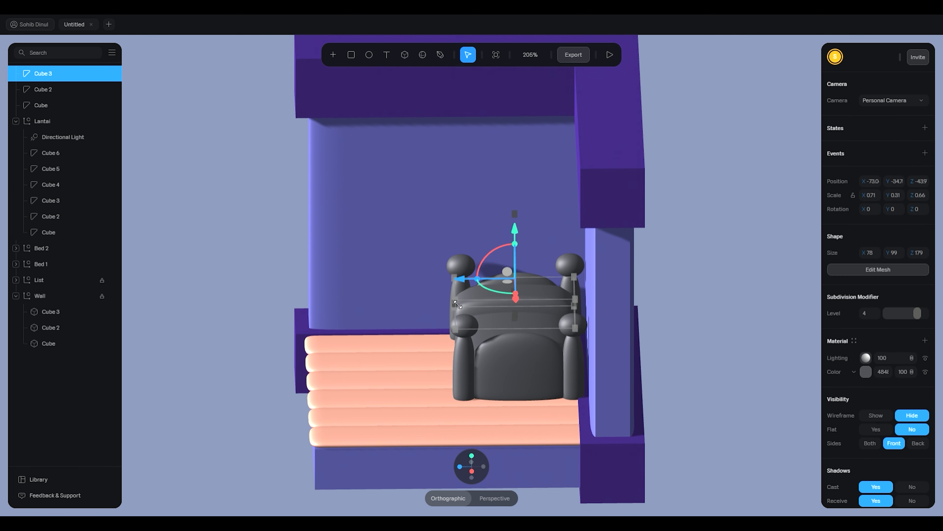
left_click_drag(457, 304, 504, 285)
left_click(684, 291)
middle_click_drag(534, 323, 598, 357)
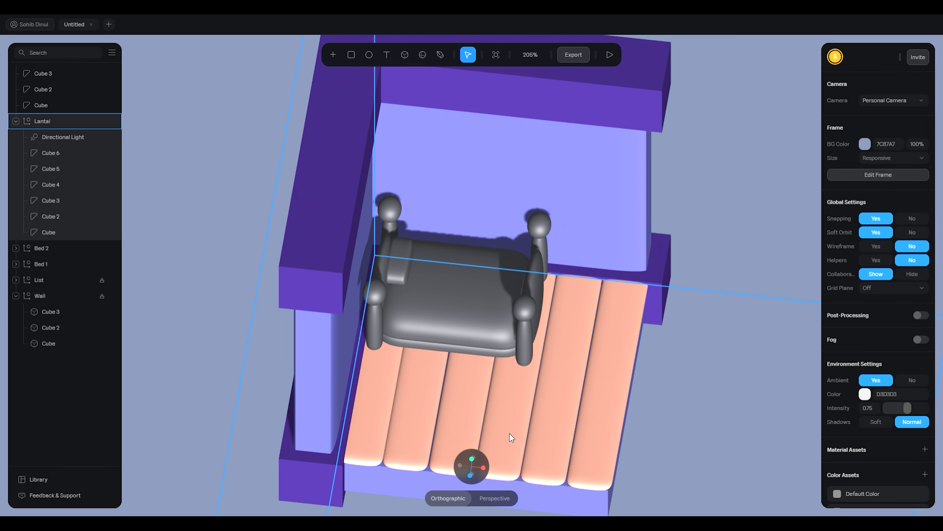
Look from above and shift the pillow away from the headboard to about X -74.
left_click(471, 460)
left_click(397, 224)
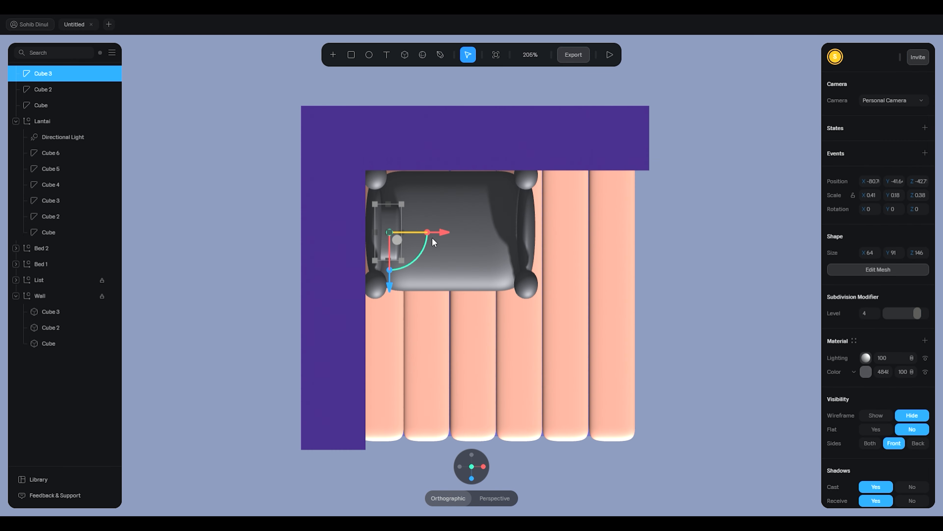
left_click(723, 299)
left_click(390, 226)
left_click_drag(422, 233, 457, 231)
key("ctrl+z")
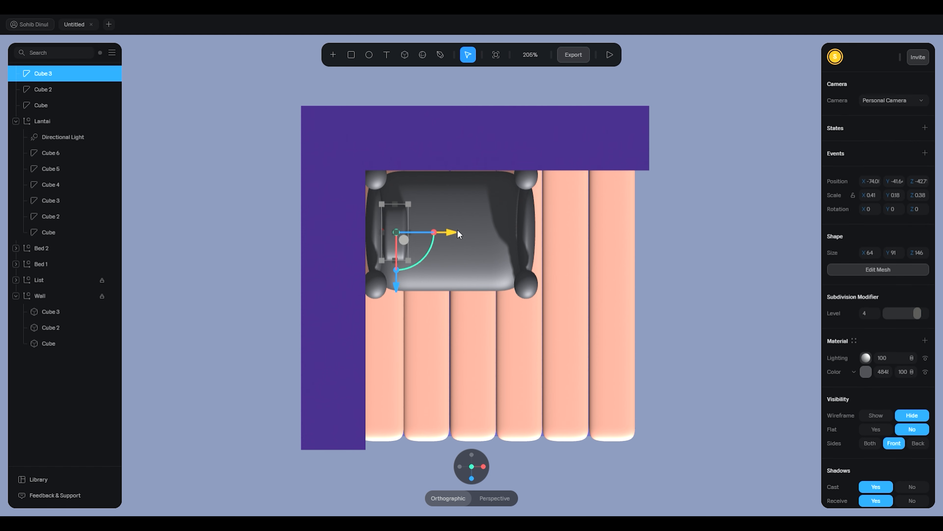
left_click(458, 230)
left_click(702, 267)
Lower the pillow onto the mattress to about Y -47.9.
left_click_drag(652, 305, 608, 289)
left_click(462, 294)
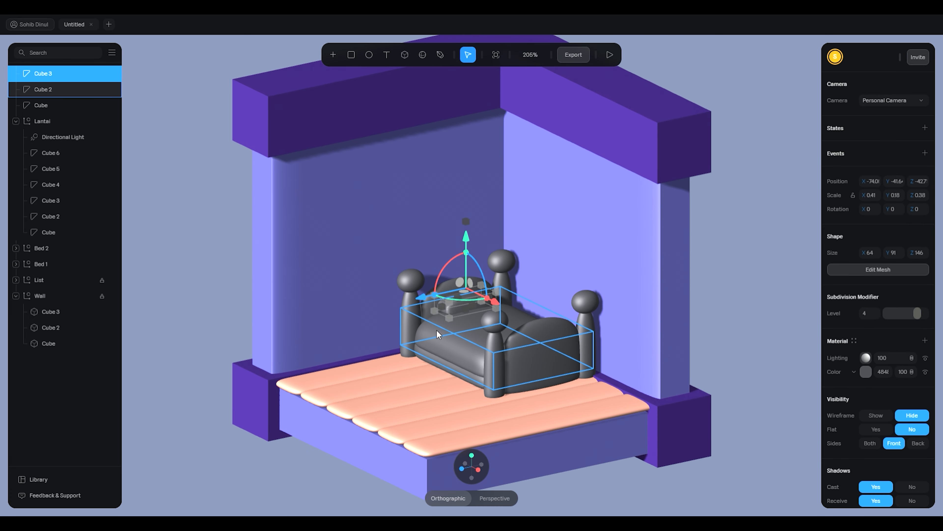
scroll(457, 333, "up", 3)
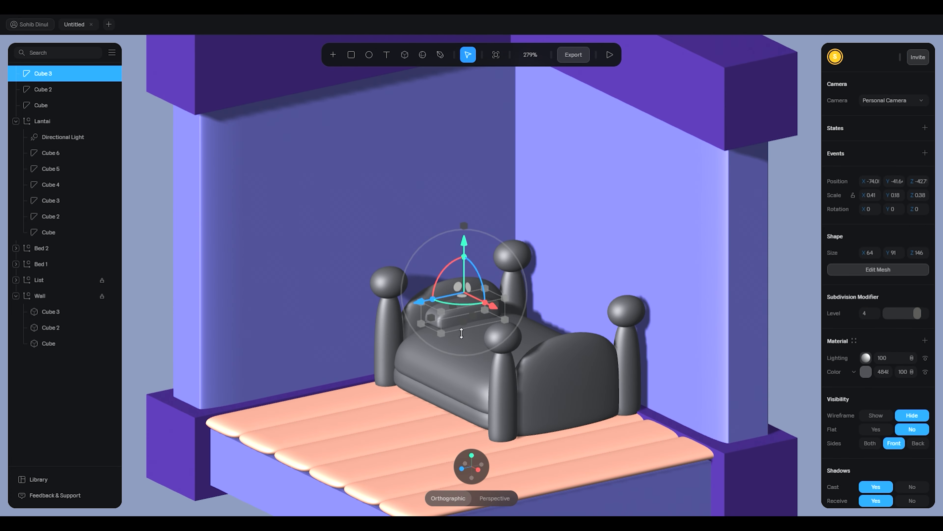
left_click(742, 278)
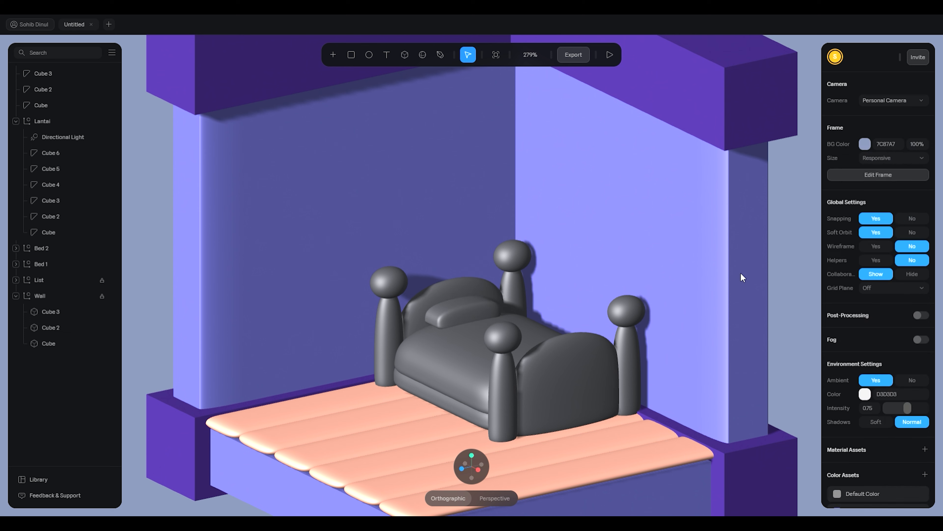
left_click(455, 315)
left_click_drag(465, 244, 463, 250)
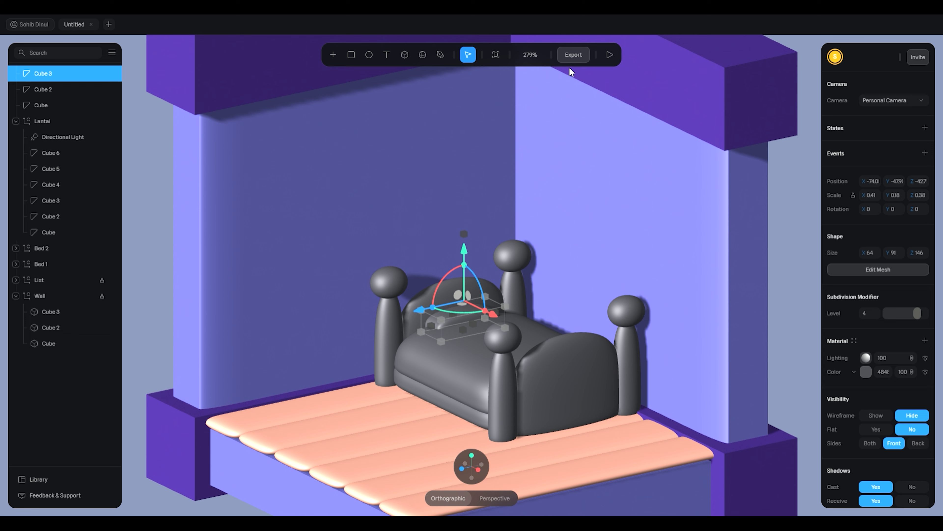
left_click(612, 238)
Edit the pillow's mesh and pull its front face toward the footboard, enlarging the pillow to about 91 × 100 × 146.
scroll(710, 290, "down", 3)
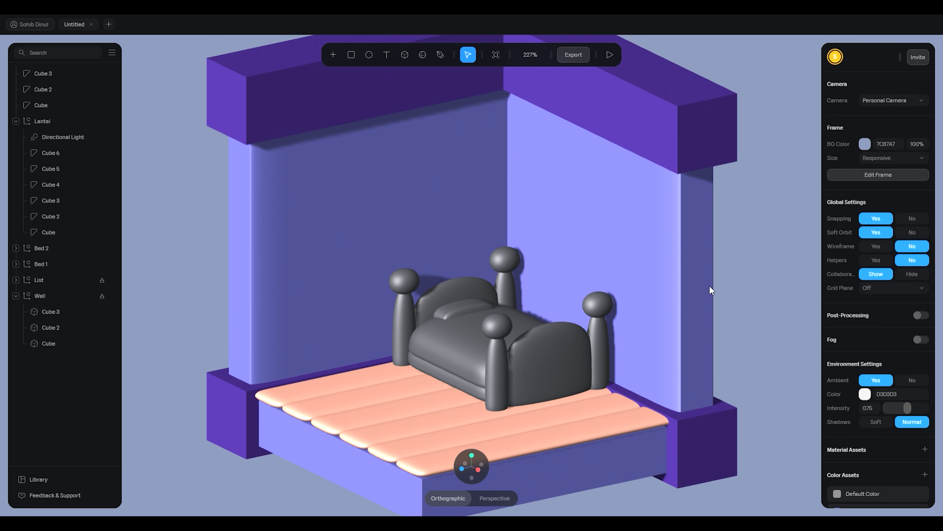
left_click(478, 311)
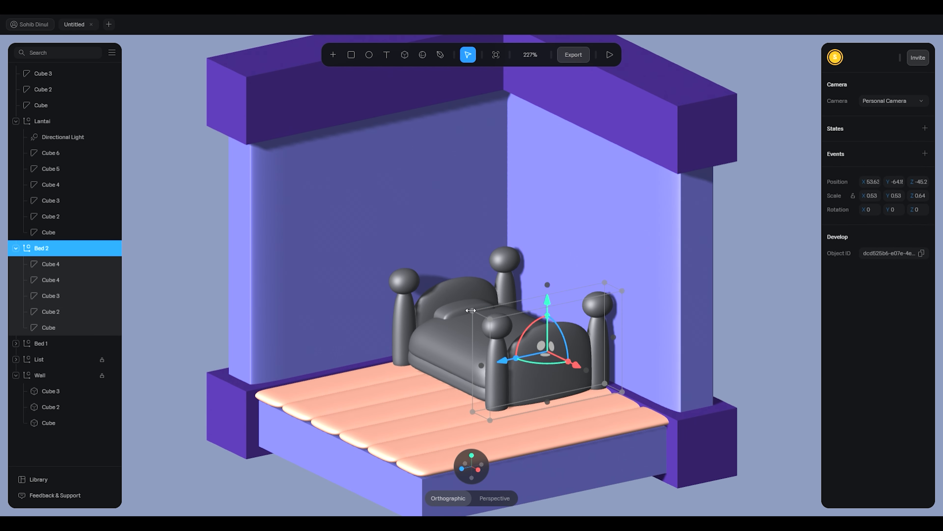
left_click(700, 278)
left_click_drag(699, 280, 722, 296)
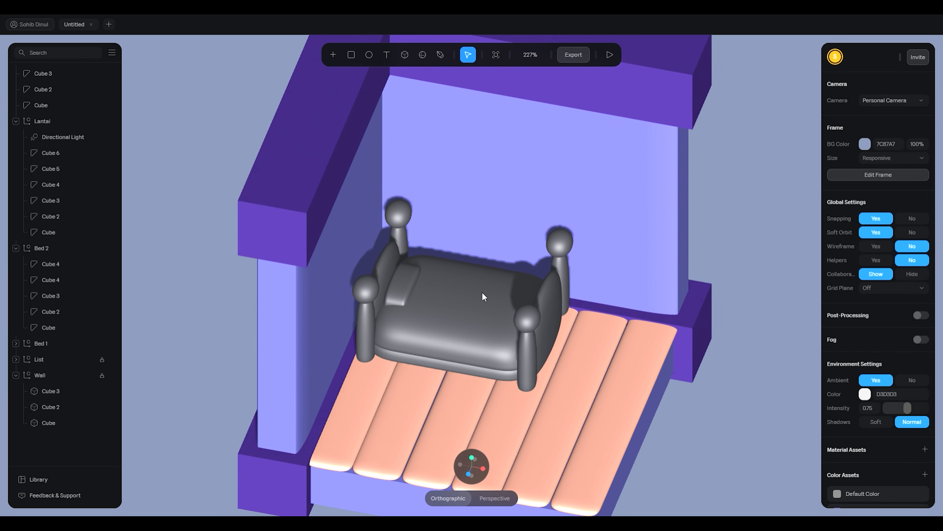
left_click(403, 276)
scroll(397, 308, "up", 5)
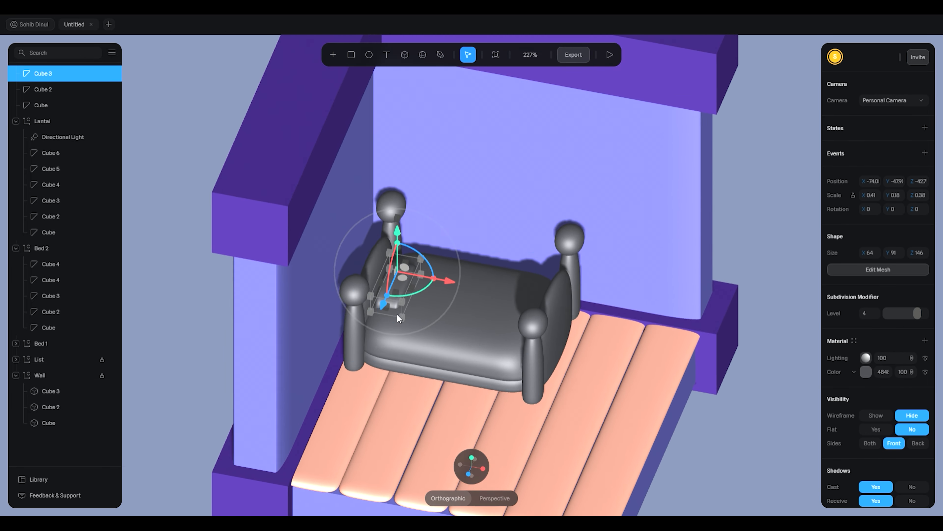
left_click(878, 269)
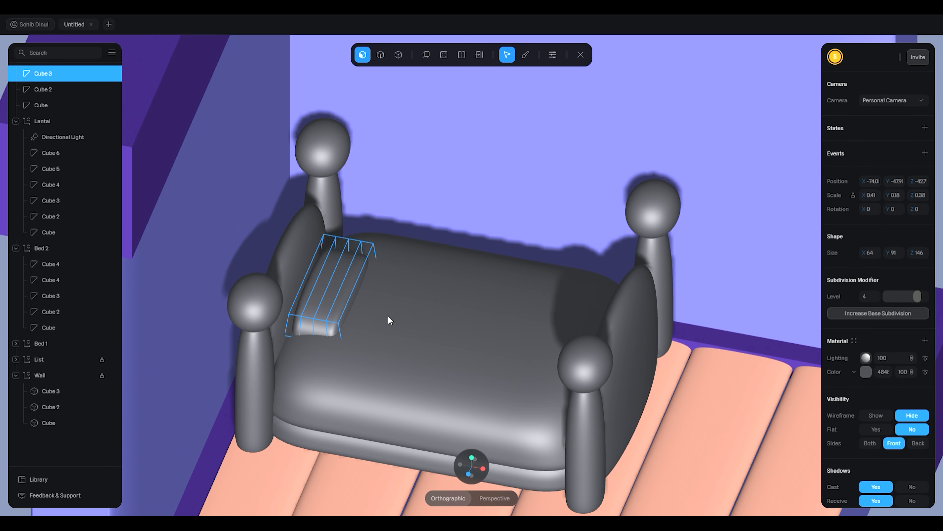
scroll(328, 343, "up", 5)
left_click_drag(347, 312, 296, 320, "alt")
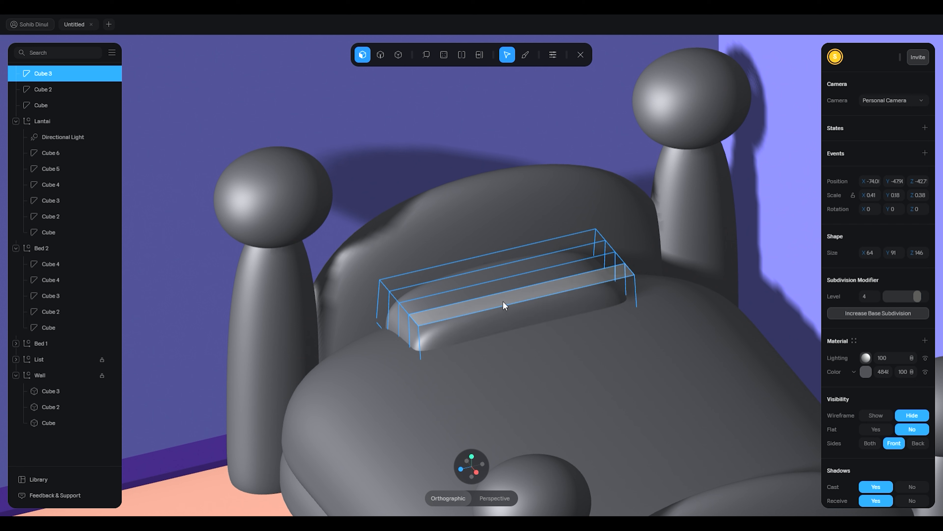
left_click(502, 313)
left_click_drag(549, 352, 561, 369)
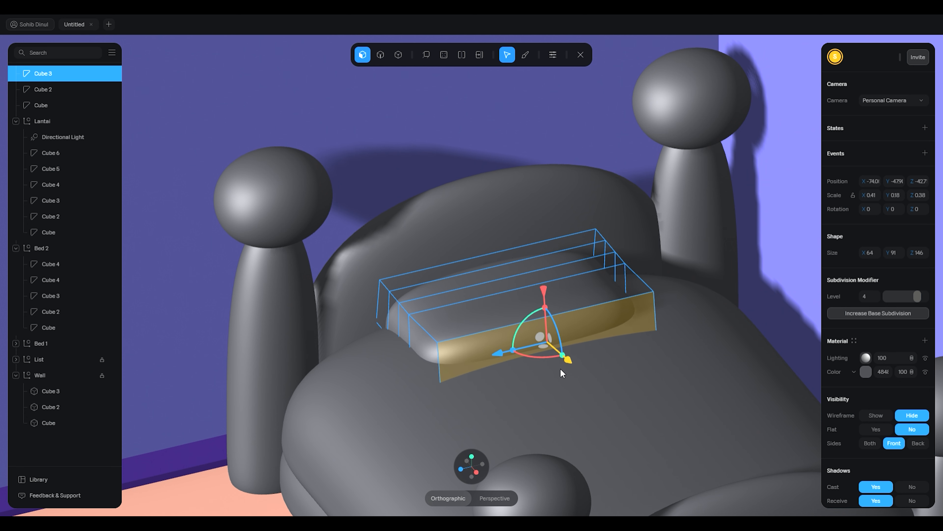
left_click(581, 54)
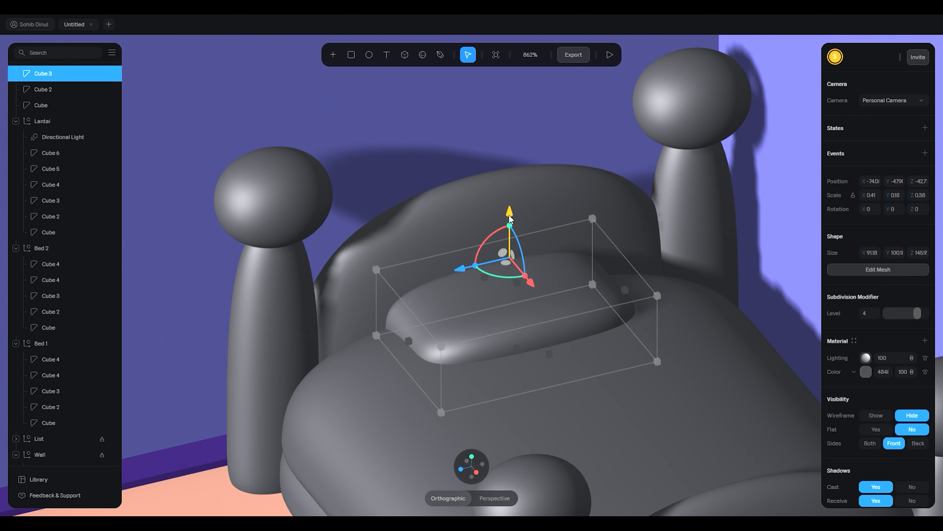
Raise the pillow to about Y -46.3 and tilt it about -4.21° around Z.
left_click_drag(509, 210, 509, 207)
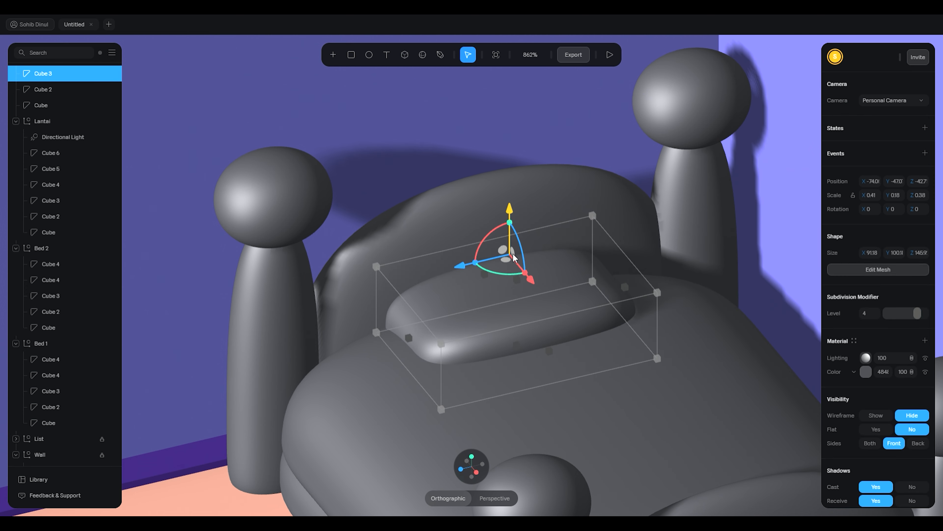
left_click_drag(515, 247, 520, 250)
left_click_drag(512, 211, 515, 209)
left_click(851, 270)
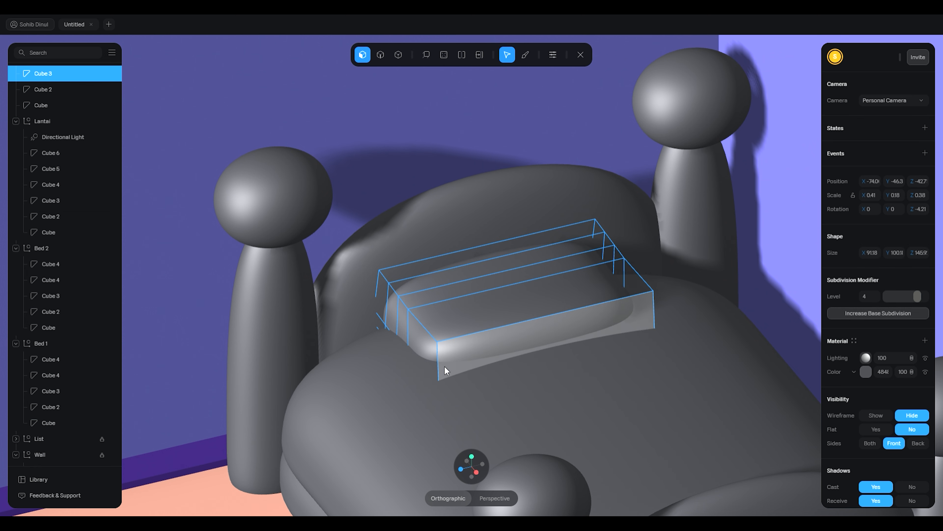
middle_click_drag(444, 367, 466, 359)
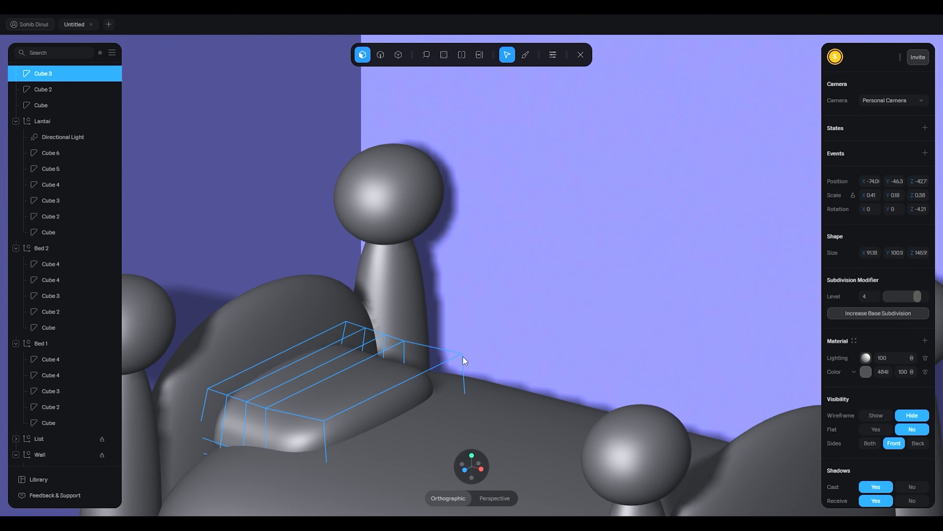
scroll(521, 326, "down", 5)
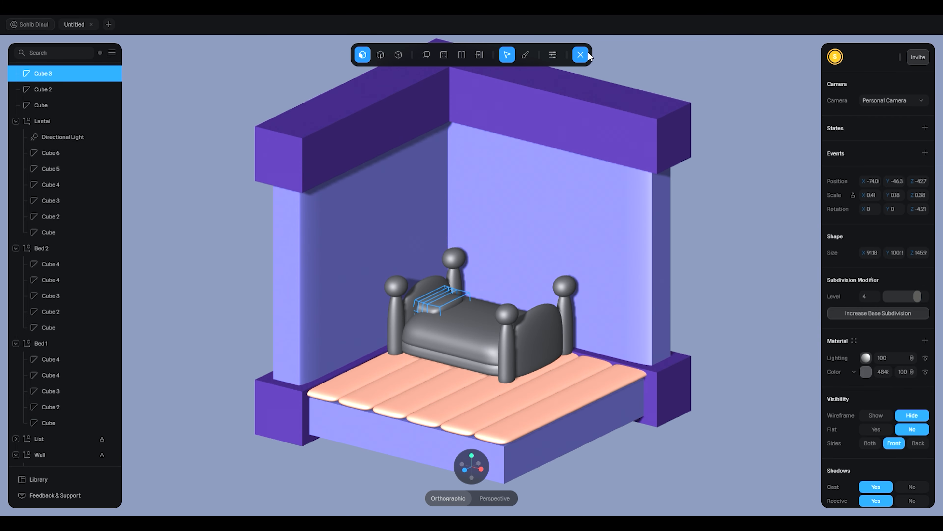
left_click(586, 54)
left_click(742, 221)
middle_click_drag(742, 220, 725, 243)
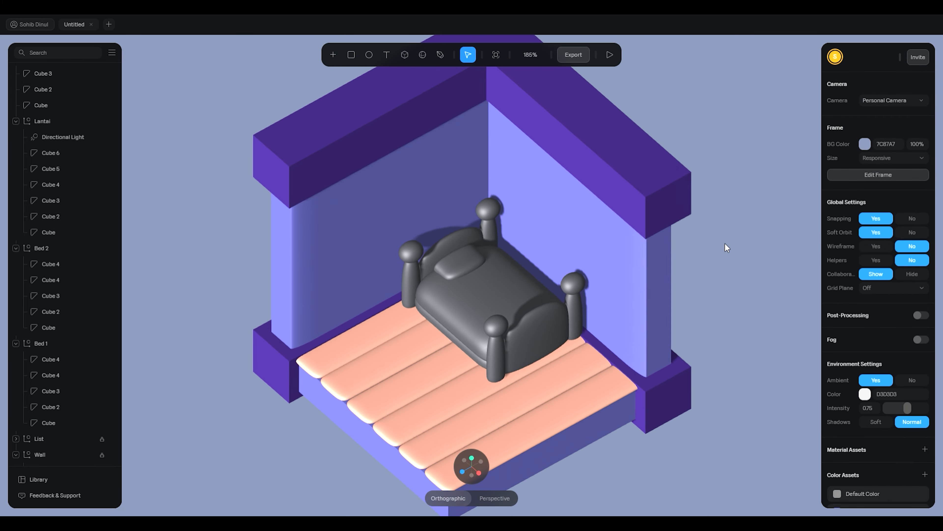
Make a slight adjustment to the width of the upper mattress layer.
left_click(494, 284)
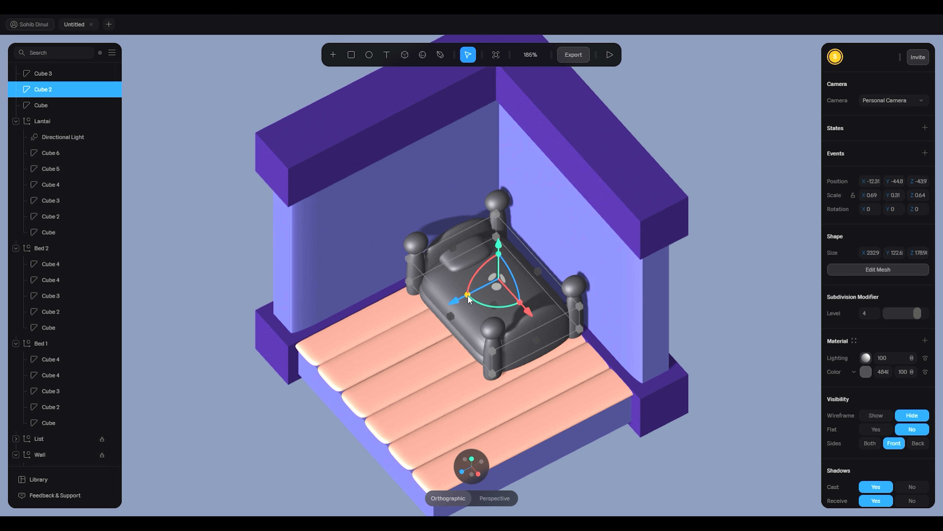
left_click_drag(467, 297, 469, 297)
left_click(723, 313)
mouse_move(725, 314)
middle_mouse_down()
mouse_move(737, 289)
mouse_move(759, 282)
mouse_move(732, 289)
mouse_move(724, 322)
middle_mouse_up()
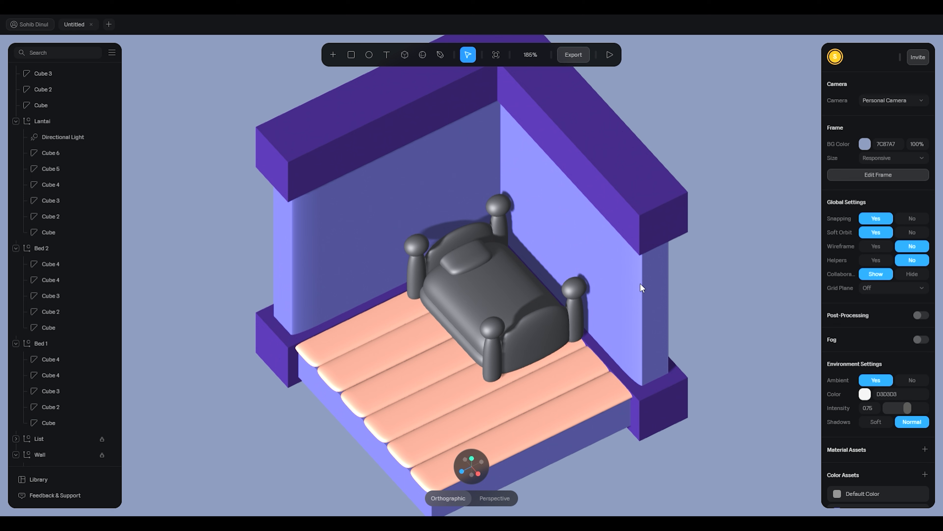
Recolour all five cubes of the footboard group Bed 2 to a brown of about RGB(135, 107, 67).
left_click(571, 324)
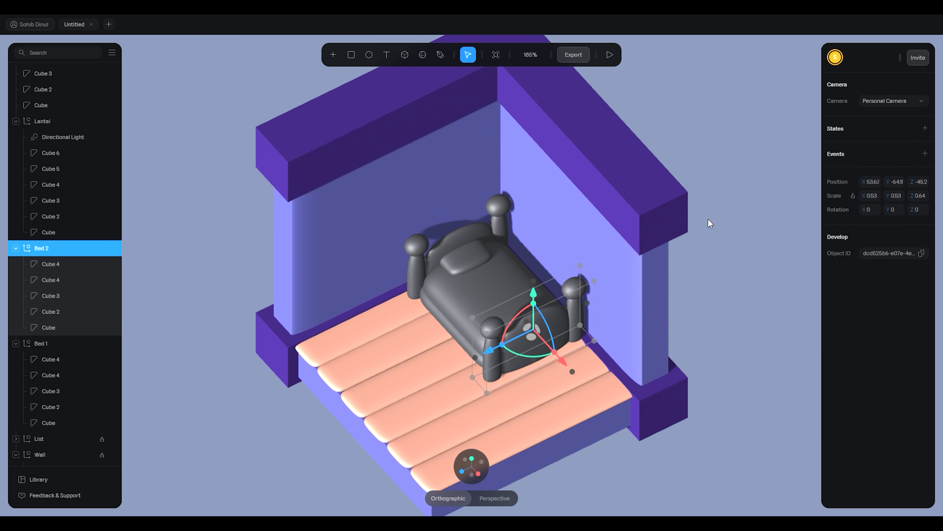
left_click(54, 265)
left_click(53, 281, "shift")
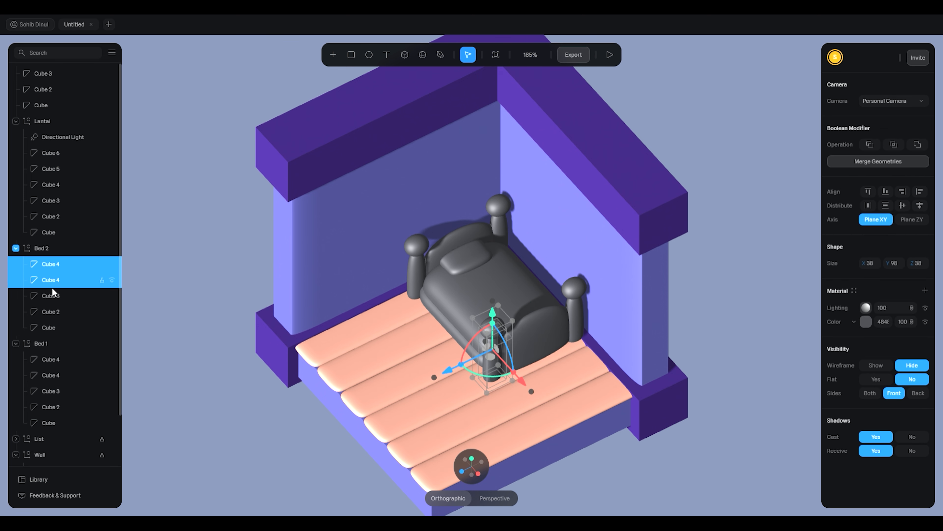
left_click(53, 295, "shift")
left_click(50, 311, "shift")
left_click(48, 327, "shift")
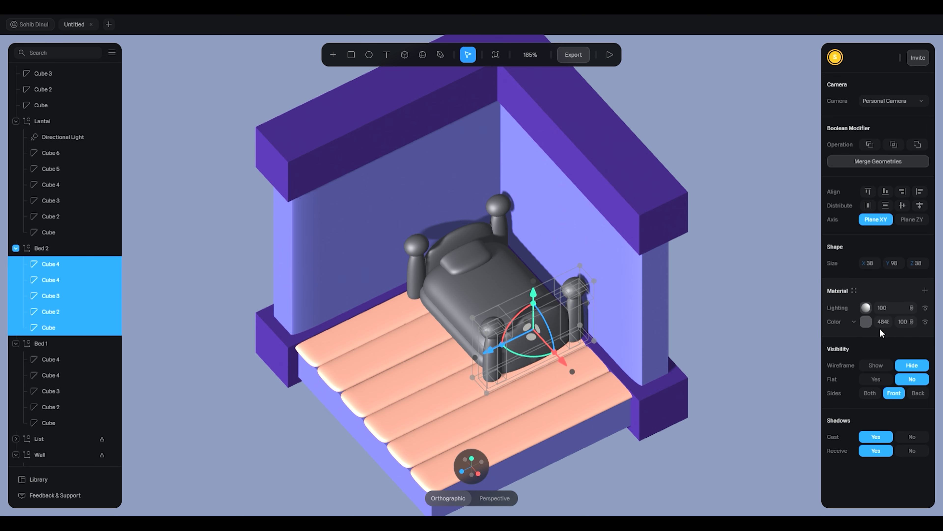
left_click(867, 322)
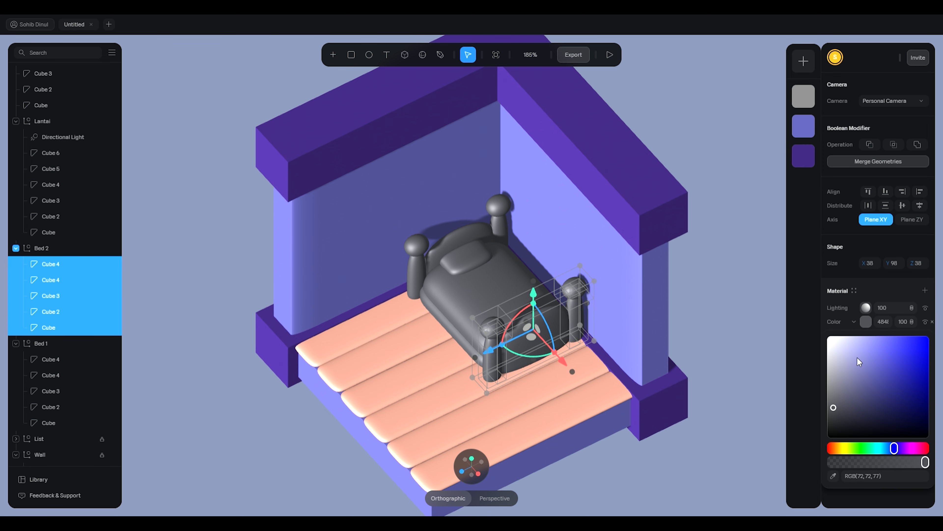
left_click_drag(898, 451, 848, 448)
left_click(879, 385)
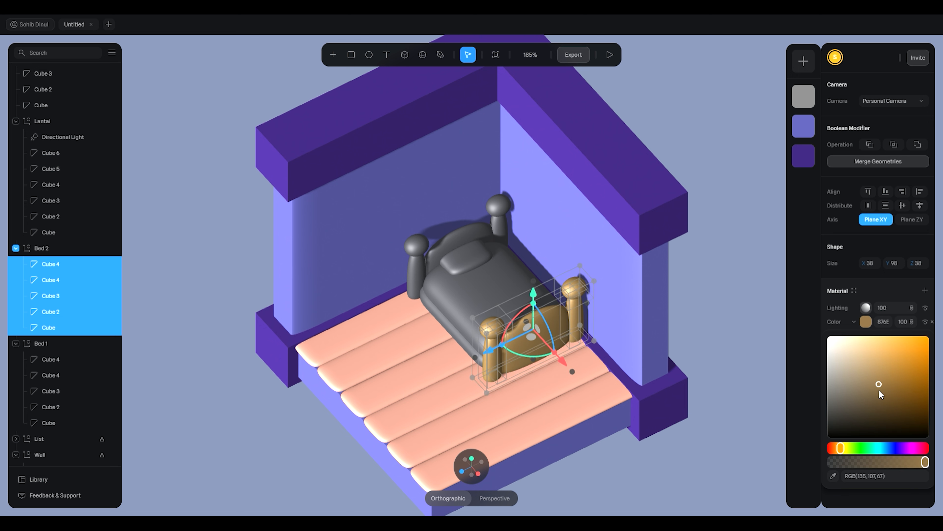
Try lighter and darker shades for the footboard parts and settle on RGB(134, 105, 63).
left_click(878, 372)
left_click(874, 367)
left_click_drag(876, 369, 882, 377)
left_click(883, 379)
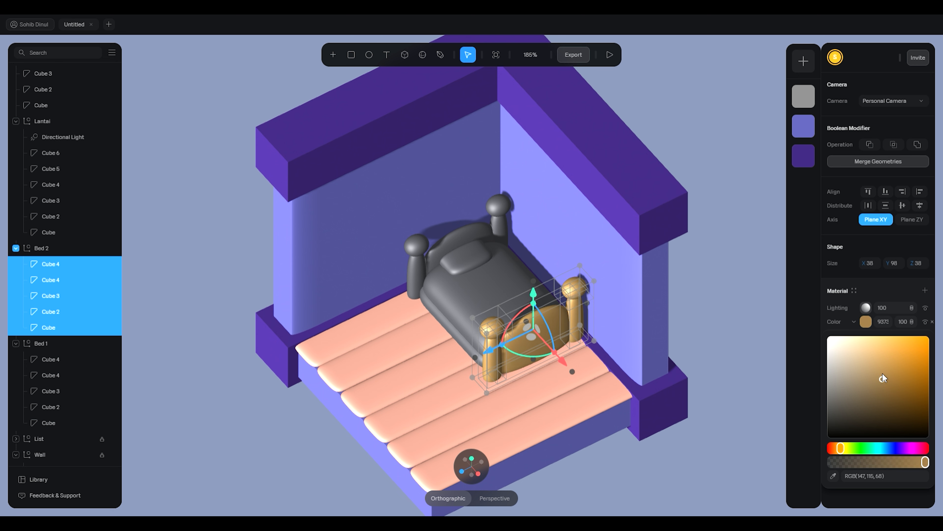
left_click(881, 385)
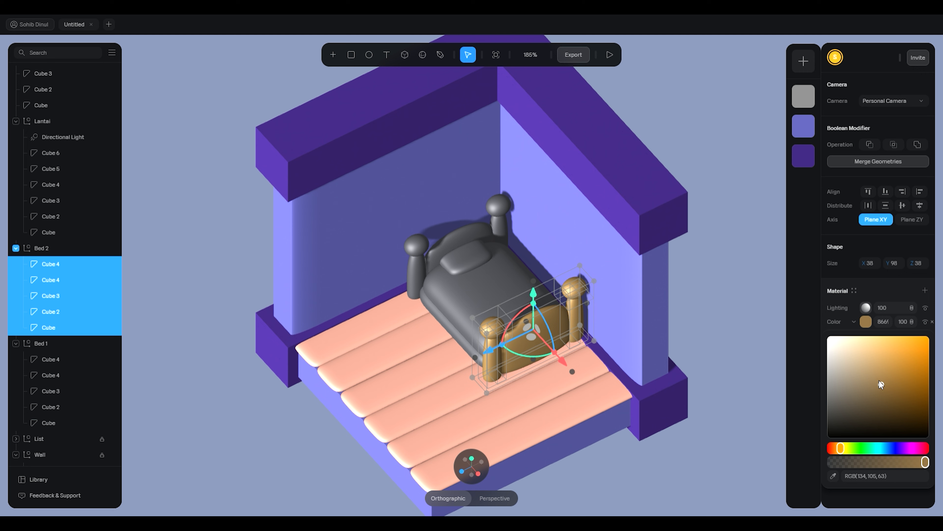
left_click(730, 311)
Save the brown of a footboard post knob as a reusable colour asset.
left_click(541, 334)
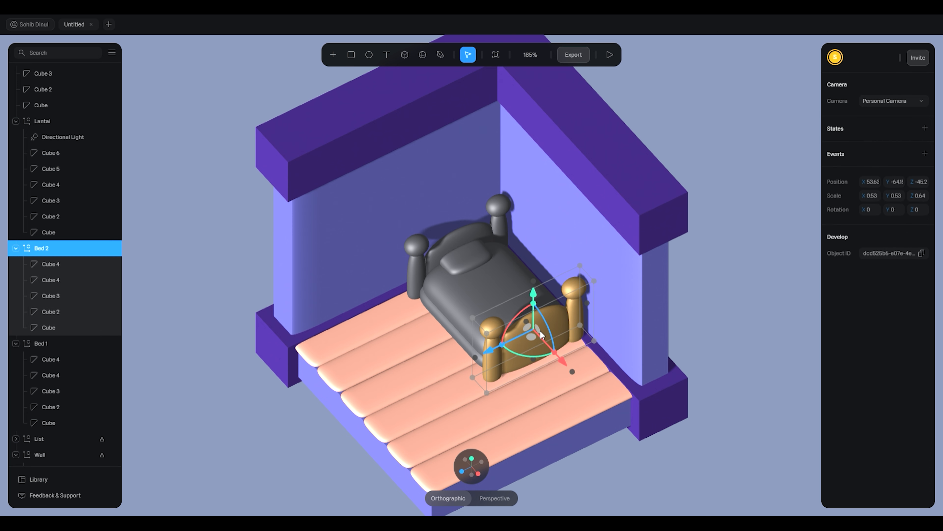
left_click(58, 264)
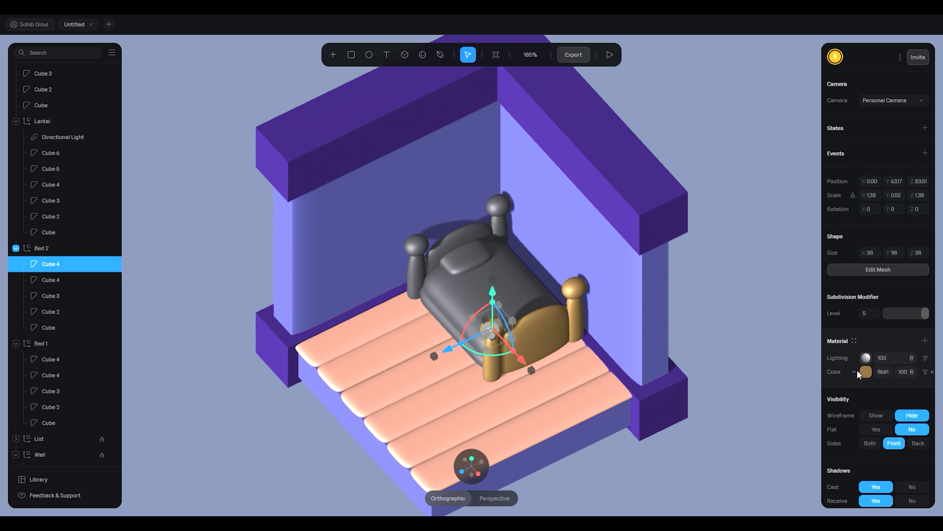
left_click(865, 372)
left_click(586, 223)
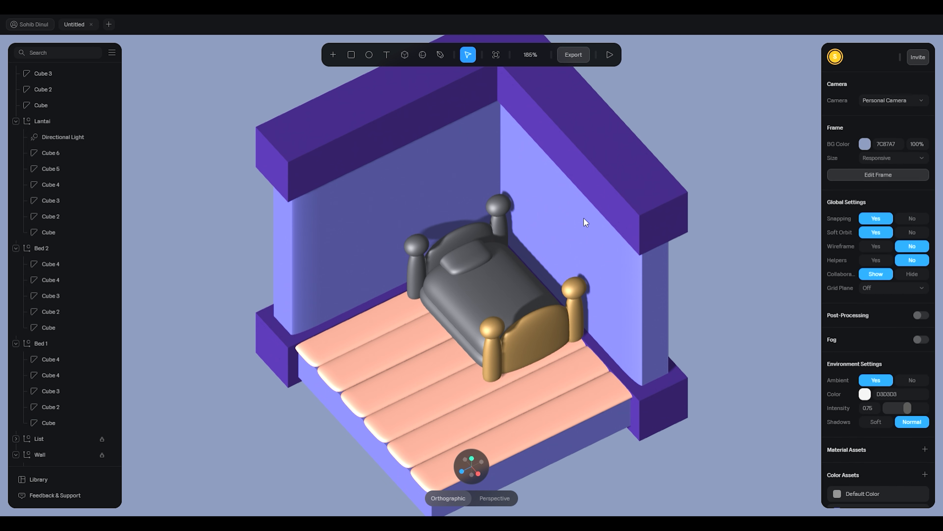
Move the Lantai group to the end of the Bed 1 group in the layer list and collapse it.
left_click(65, 248)
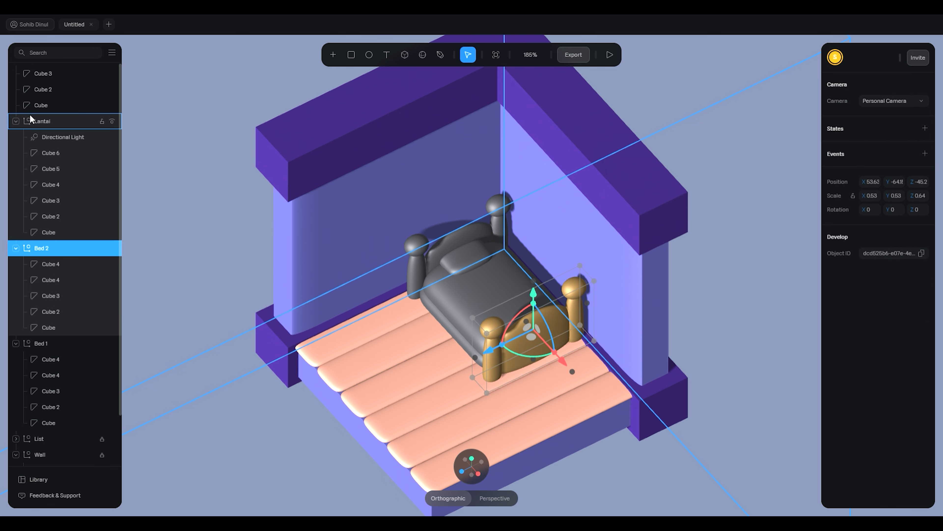
left_click_drag(40, 125, 32, 396)
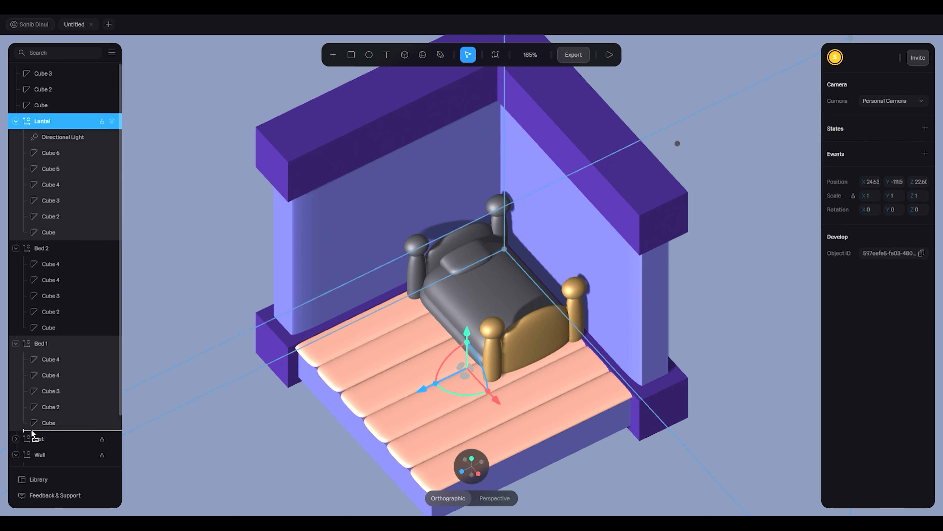
left_click_drag(32, 432, 33, 432)
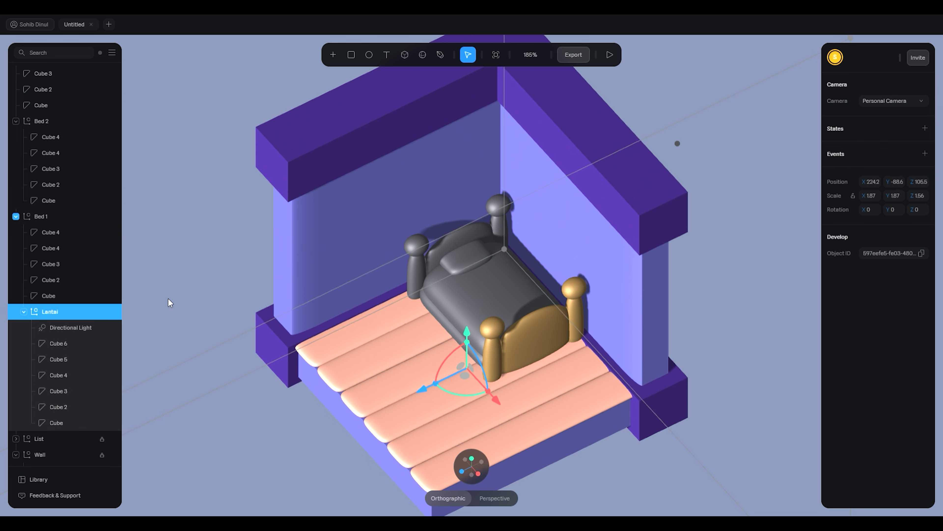
left_click(23, 313)
left_click(149, 194)
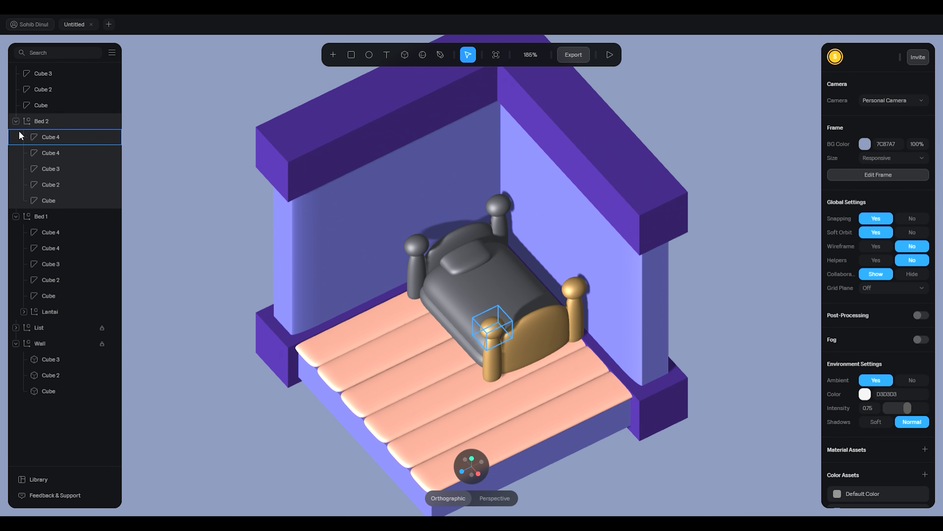
left_click(43, 137)
left_click(48, 169, "shift")
left_click(51, 185, "shift")
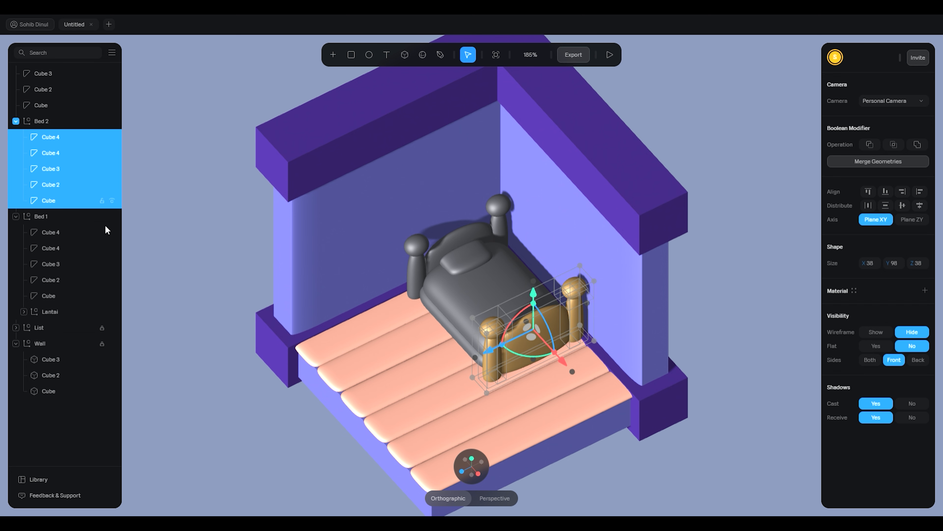
Apply the saved brown colour asset to all five headboard cubes in the Bed 1 group.
left_click(44, 232)
left_click(50, 264, "shift")
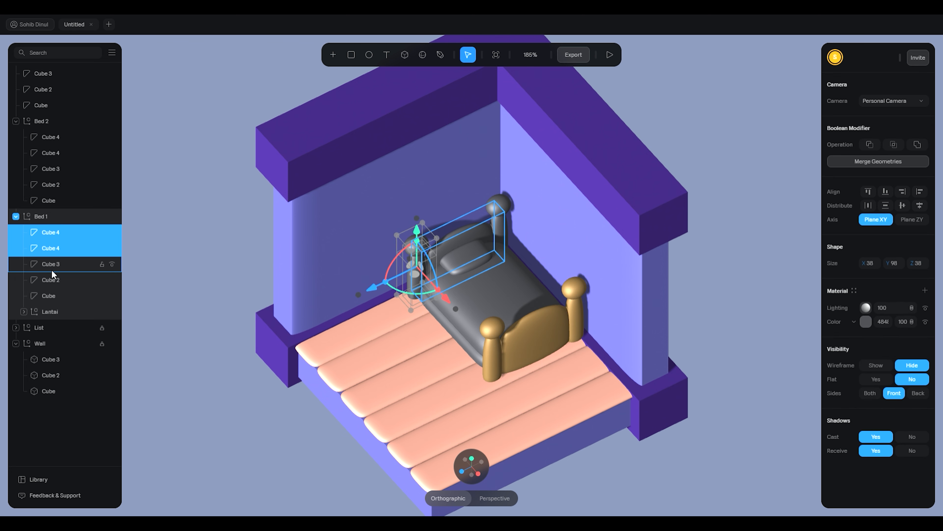
left_click(50, 295, "shift")
left_click(870, 324)
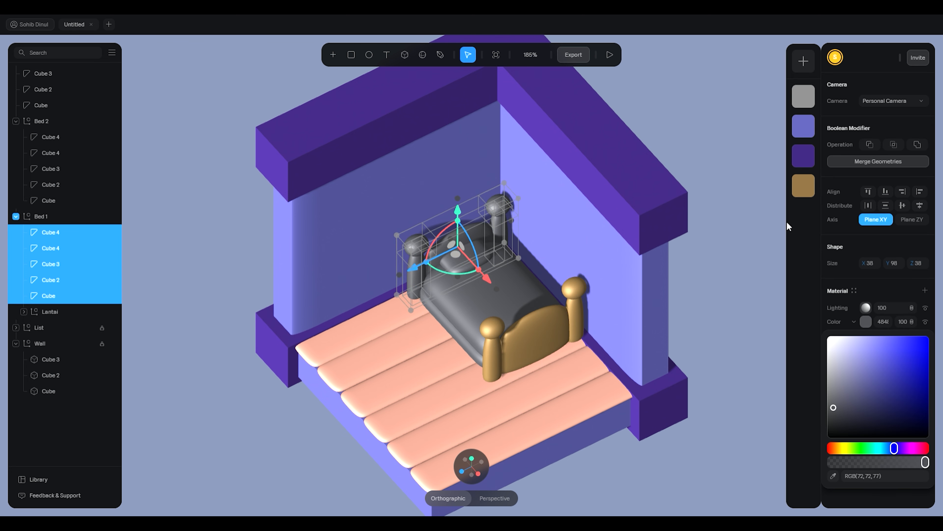
left_click(801, 184)
left_click(718, 173)
Apply the saved brown colour asset to the lower mattress layer so it matches the bed frame.
middle_click_drag(738, 252, 720, 269)
left_click(465, 366)
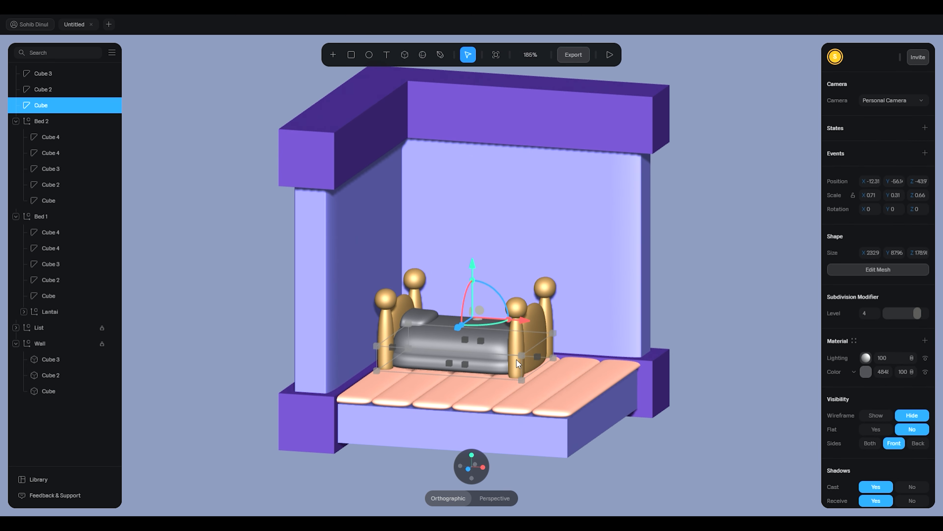
left_click(866, 371)
left_click(803, 186)
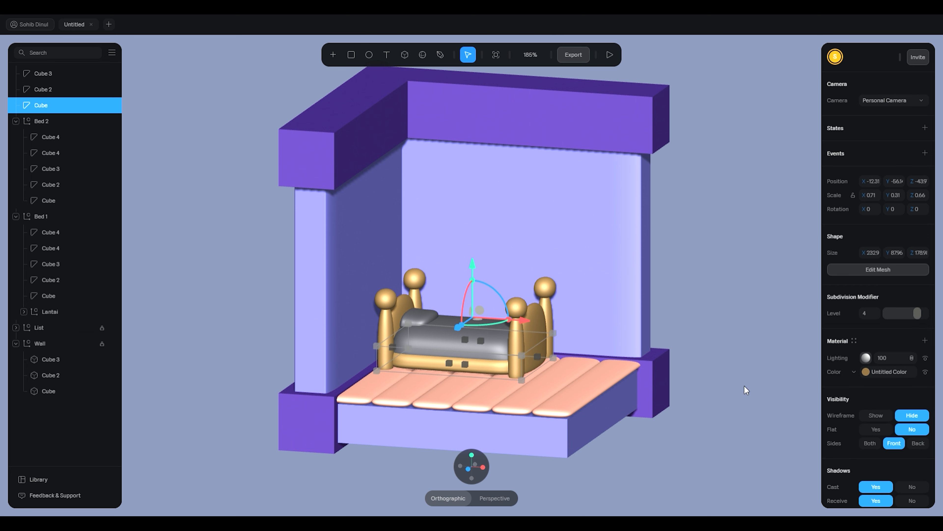
left_click(751, 260)
middle_click_drag(729, 240, 725, 268)
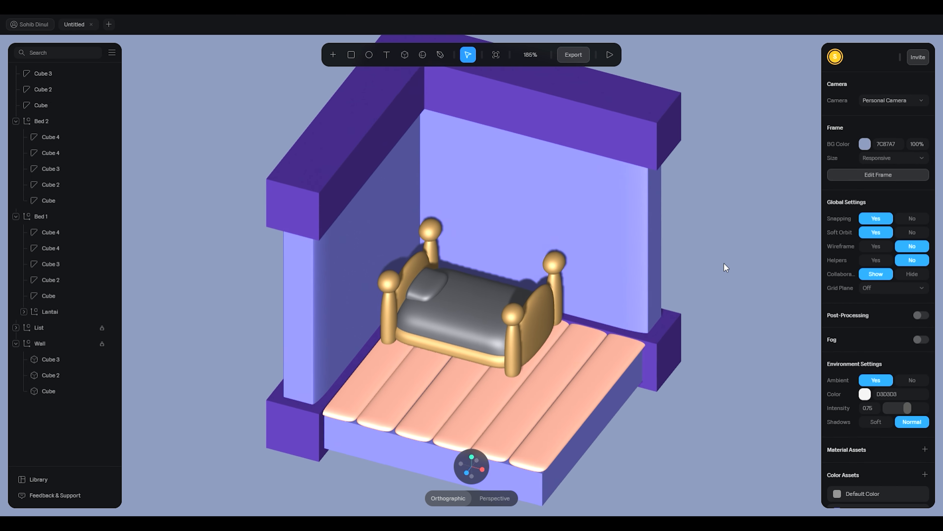
Recolour the large upper mattress layer (Cube 2) from grey to a medium blue-violet.
left_click(471, 310)
left_click(864, 373)
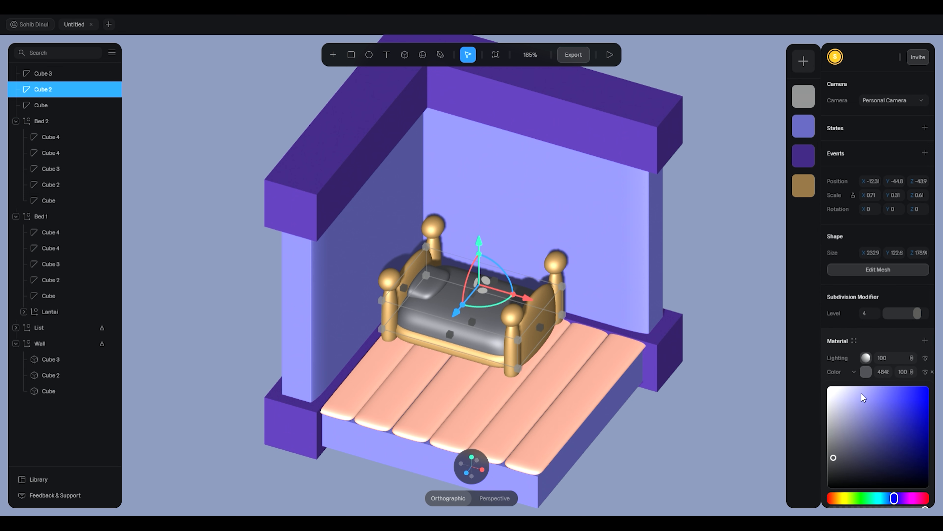
left_click_drag(839, 434, 877, 420)
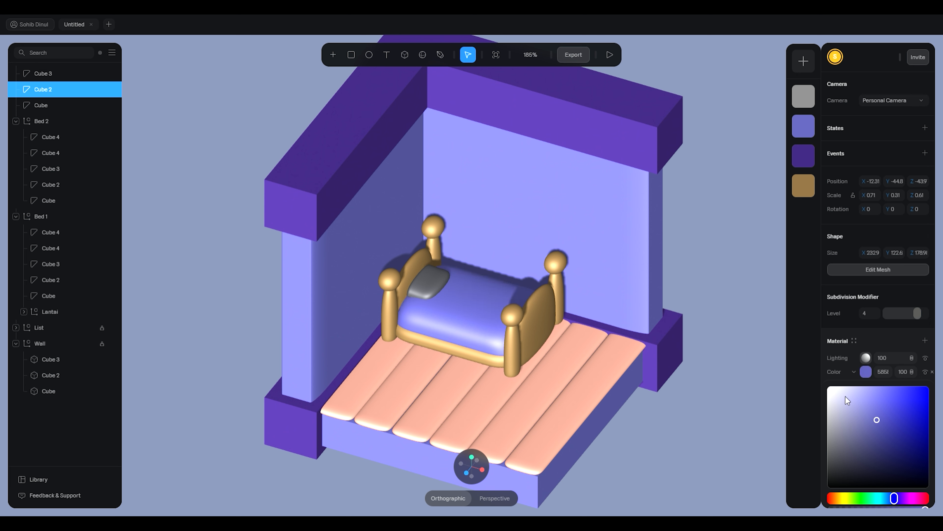
left_click(758, 279)
Recolour the pillow (Cube 3) at the headboard end of the bed to white.
left_click(435, 278)
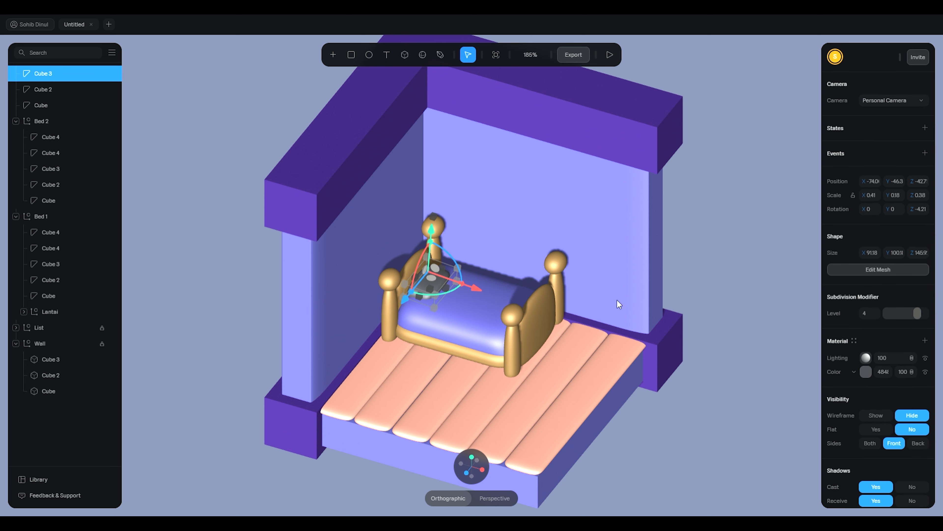
left_click(865, 360)
left_click(746, 325)
mouse_move(746, 325)
left_mouse_down()
mouse_move(712, 335)
mouse_move(745, 333)
left_mouse_up()
scroll(747, 336, "down", 3)
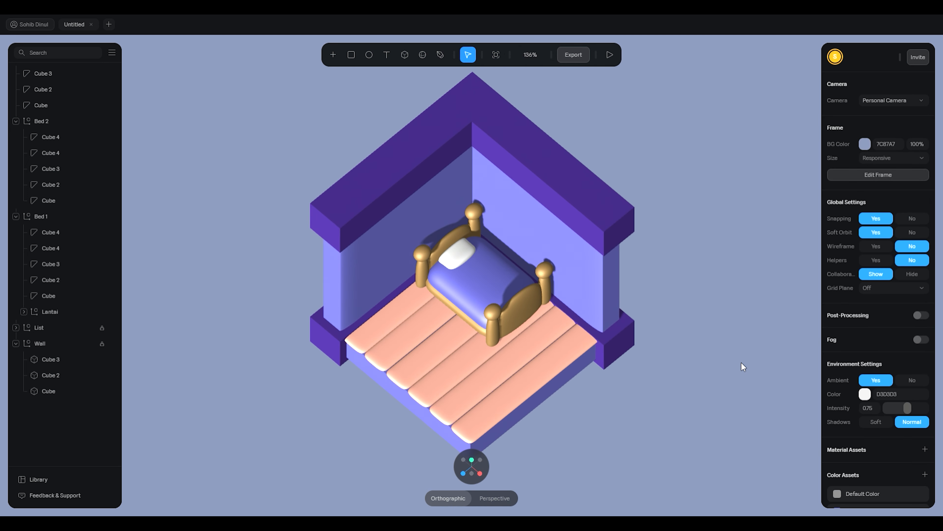
Examine the coloured bed up close from the front, and the whole room from an isometric angle.
mouse_move(708, 282)
left_mouse_down()
mouse_move(663, 311)
mouse_move(661, 289)
mouse_move(715, 273)
left_mouse_up()
middle_click_drag(714, 272, 727, 272)
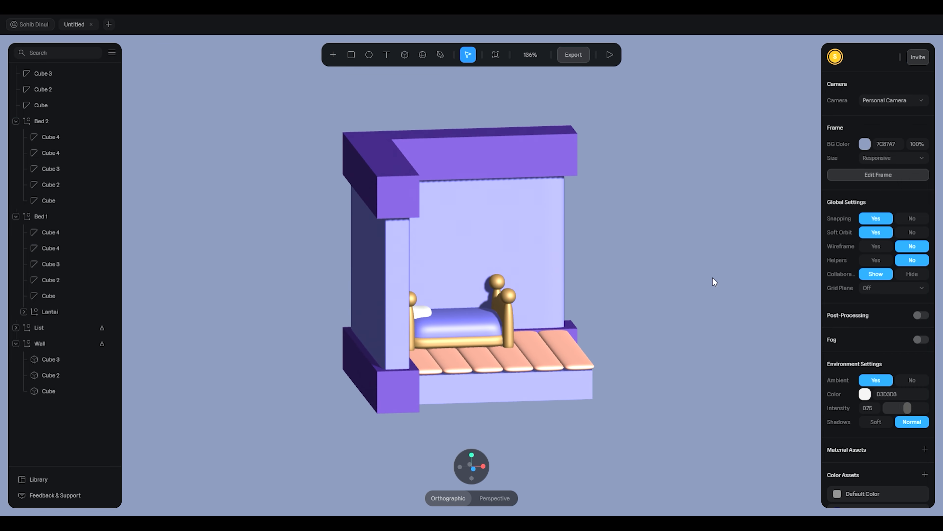
scroll(459, 336, "up", 5)
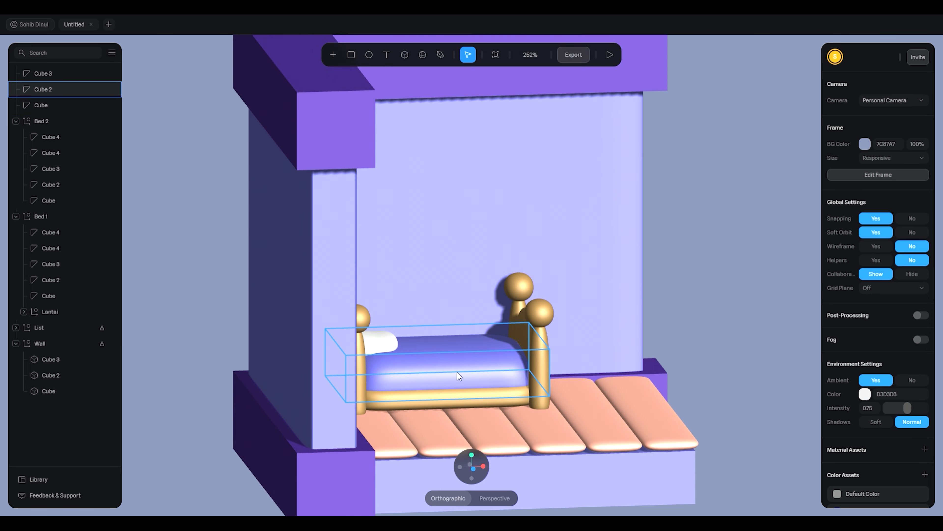
scroll(457, 372, "up", 2)
left_click(470, 392)
scroll(483, 412, "down", 2)
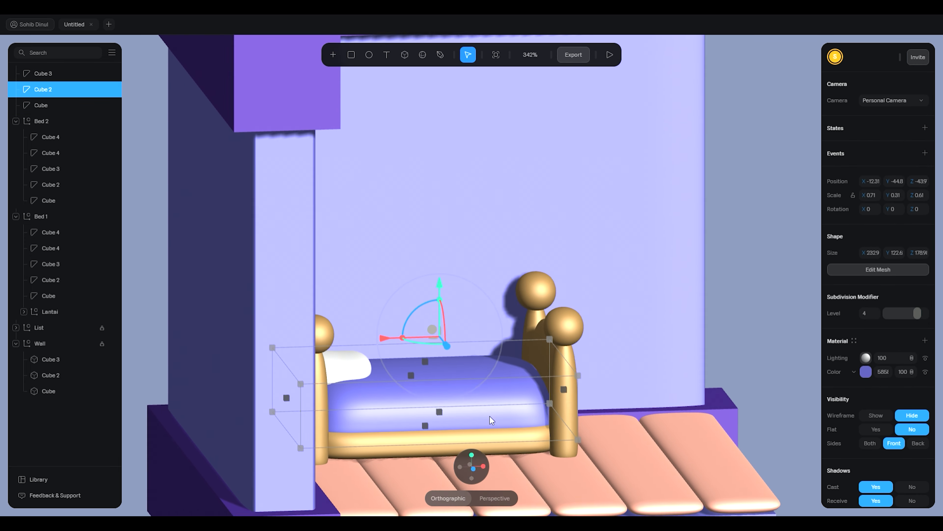
scroll(490, 345, "down", 2)
left_click(688, 279)
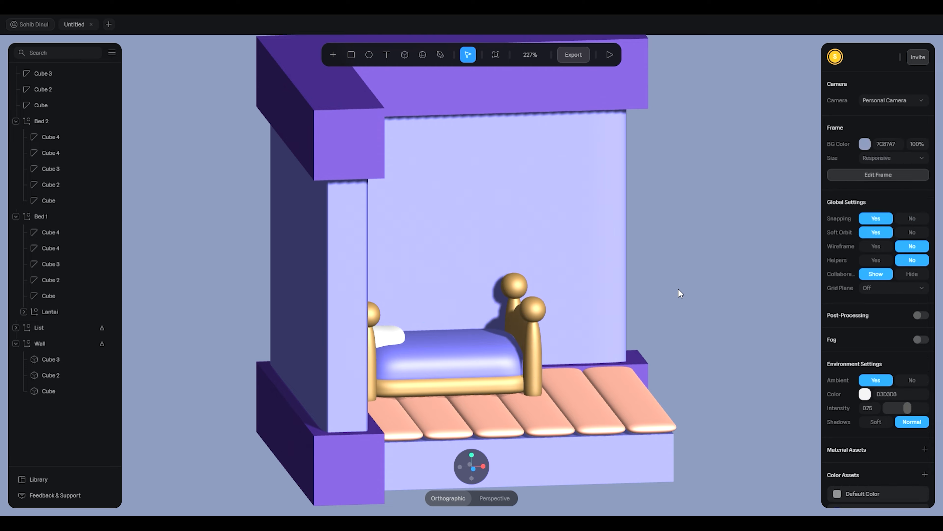
left_click_drag(688, 280, 556, 383, "alt")
scroll(611, 330, "down", 3)
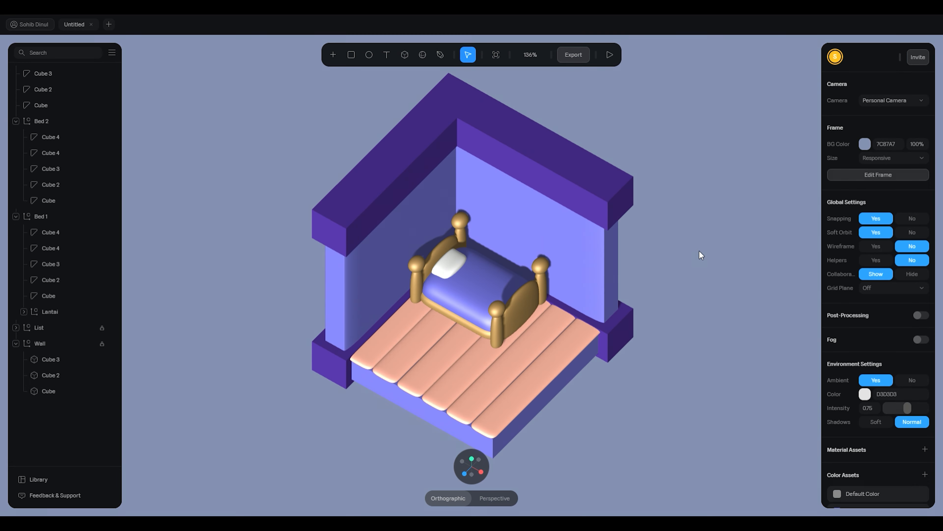
right_click(700, 267)
left_click(715, 278)
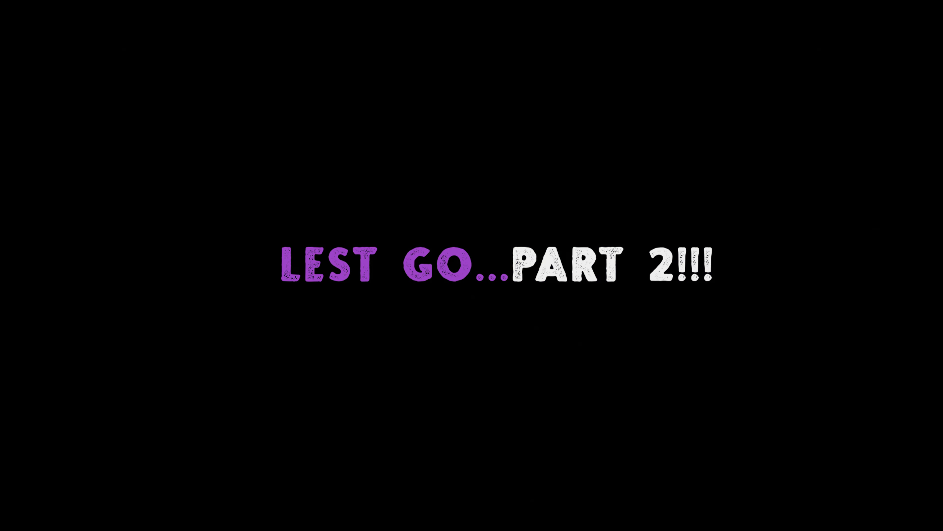